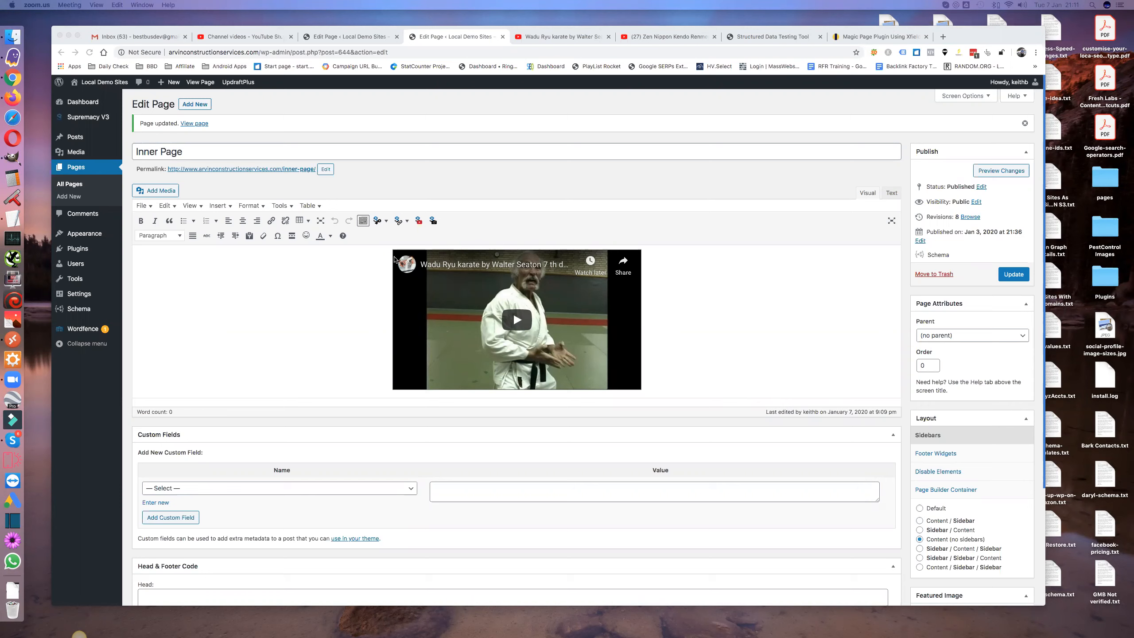
# Copy the Inner Page permalink and run it through Google's Structured Data Testing Tool
pyautogui.rightClick(282, 169)
pyautogui.click(307, 213)
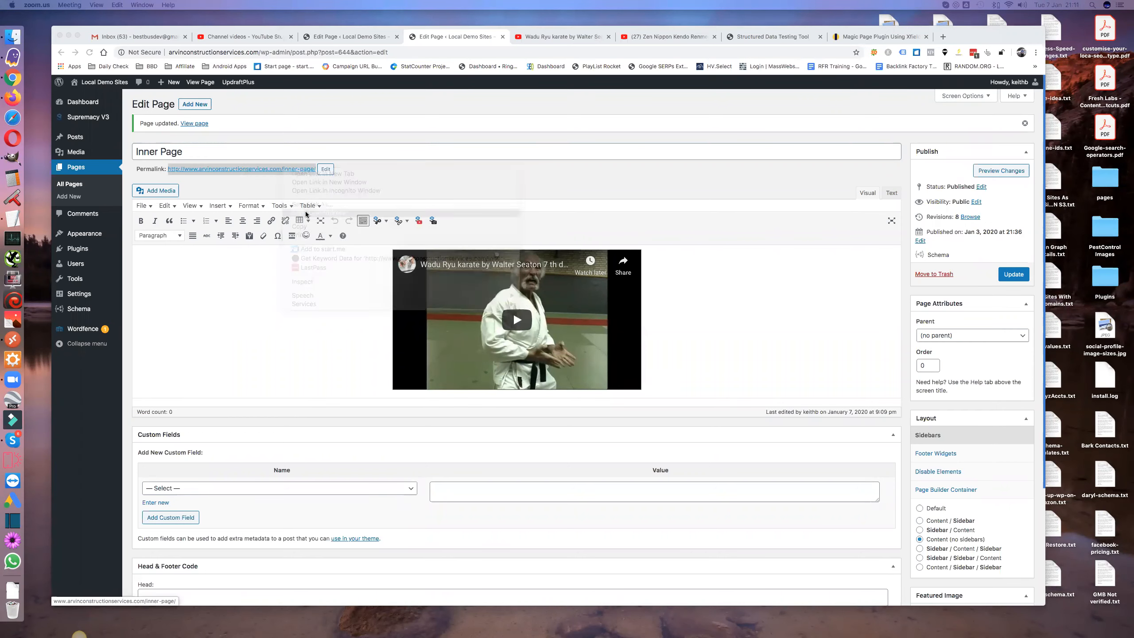
pyautogui.click(760, 37)
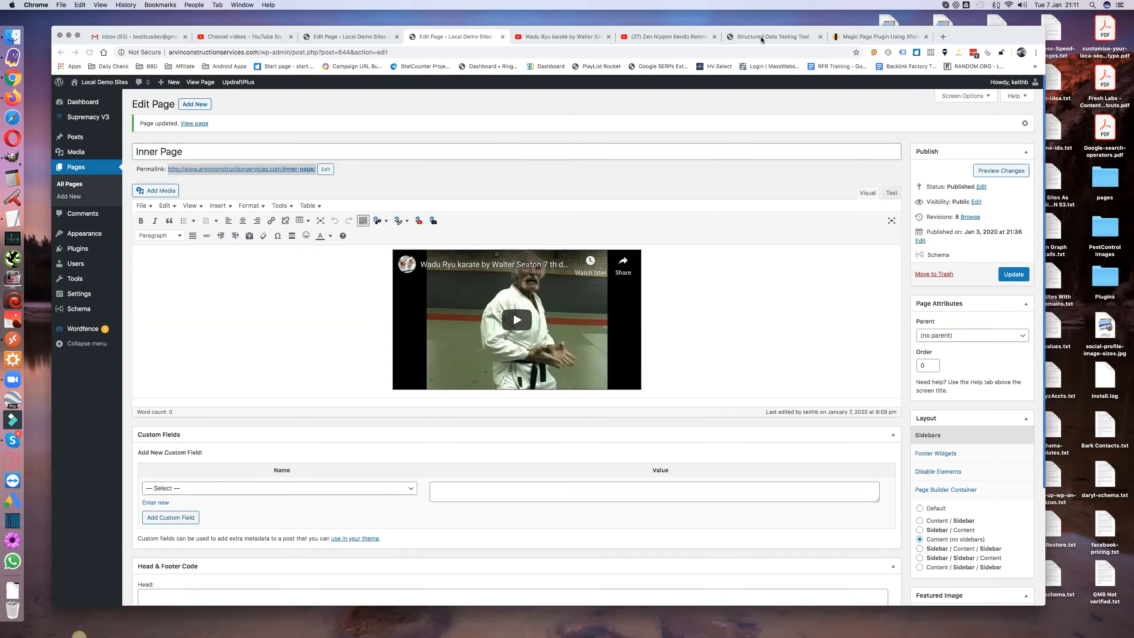
pyautogui.press('super+v')
pyautogui.click(552, 370)
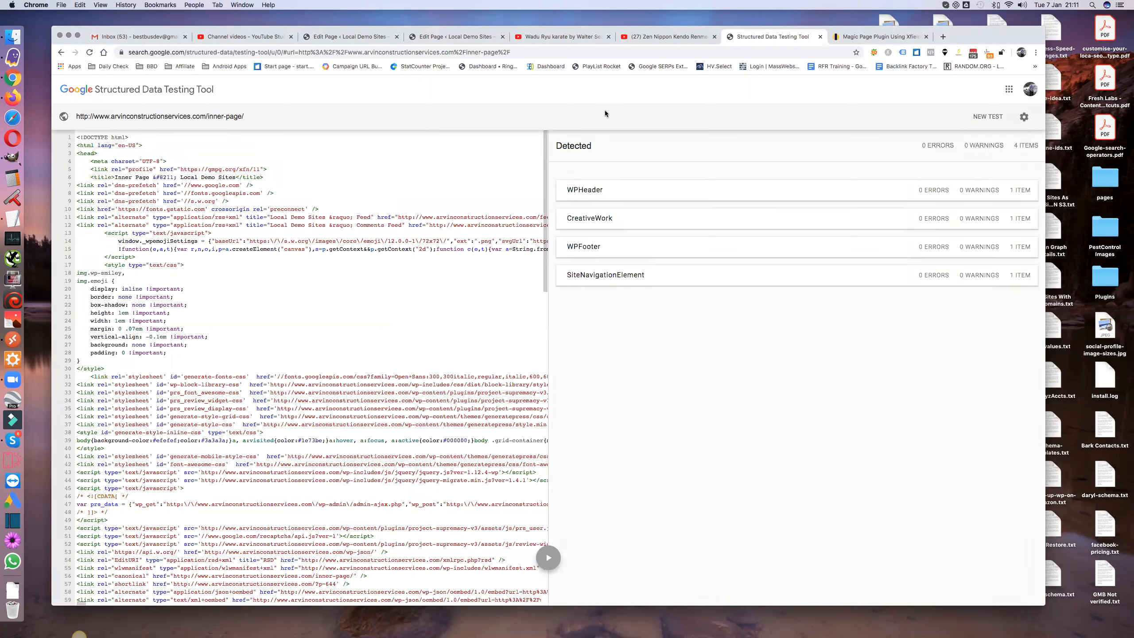
# Open the Schema Builder for the Inner Page in WordPress and start a schema import
pyautogui.click(462, 35)
pyautogui.click(930, 255)
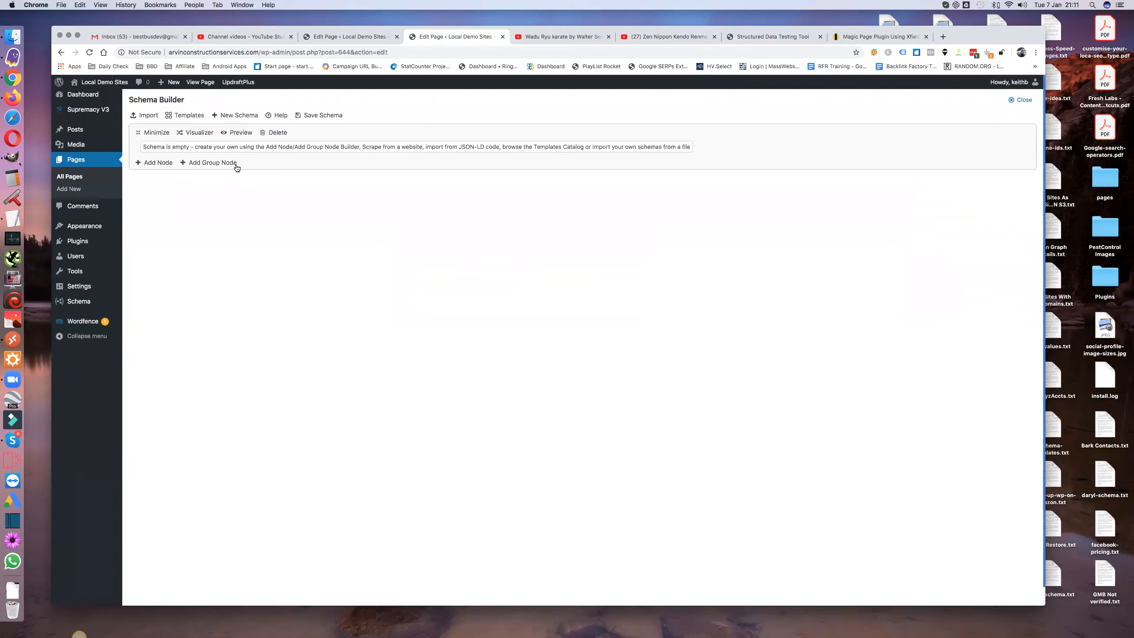
pyautogui.click(145, 116)
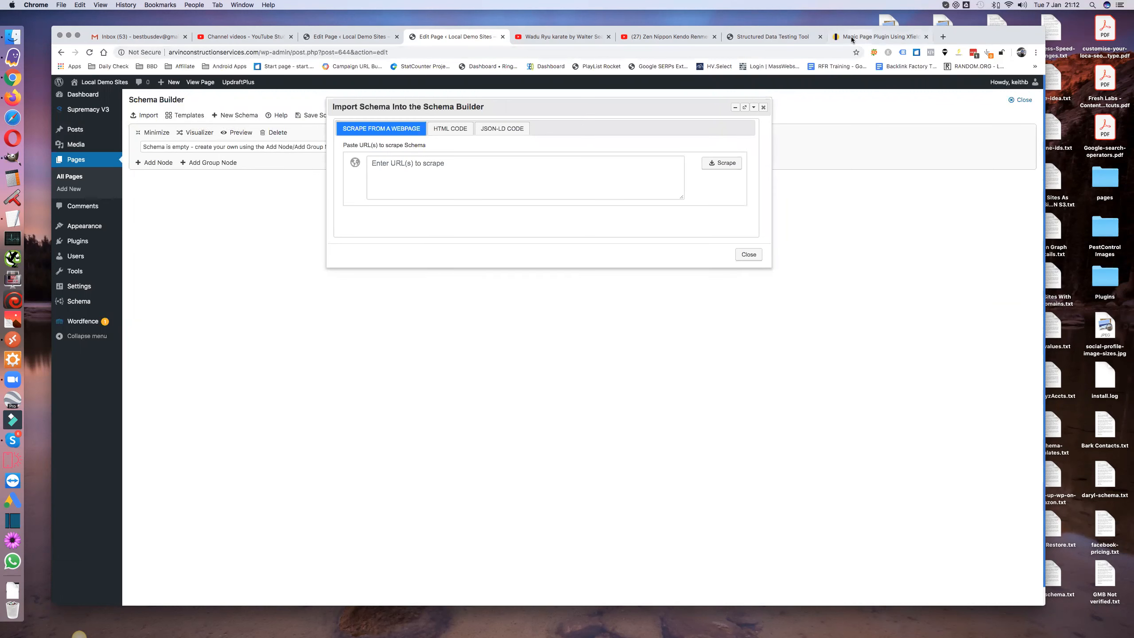
# Scrape the schemas from the Magic Page Plugin blog post about Xfields and dynamic videos, using its page URL
pyautogui.click(875, 36)
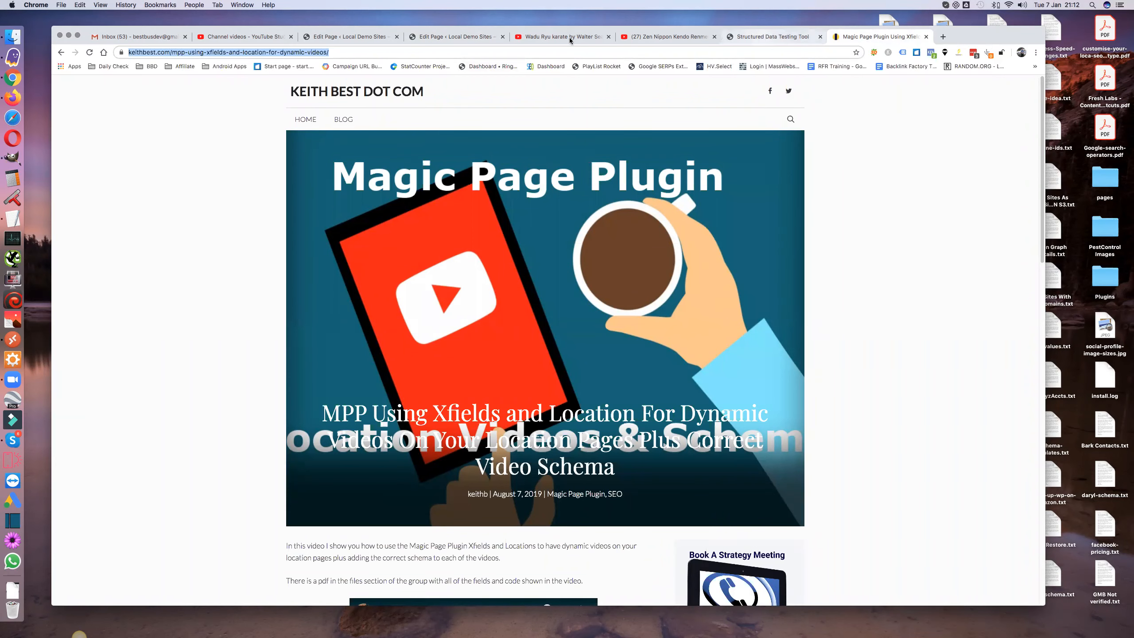
pyautogui.hotkey('ctrl', 'shift', 'Tab')
pyautogui.click(463, 37)
pyautogui.click(403, 168)
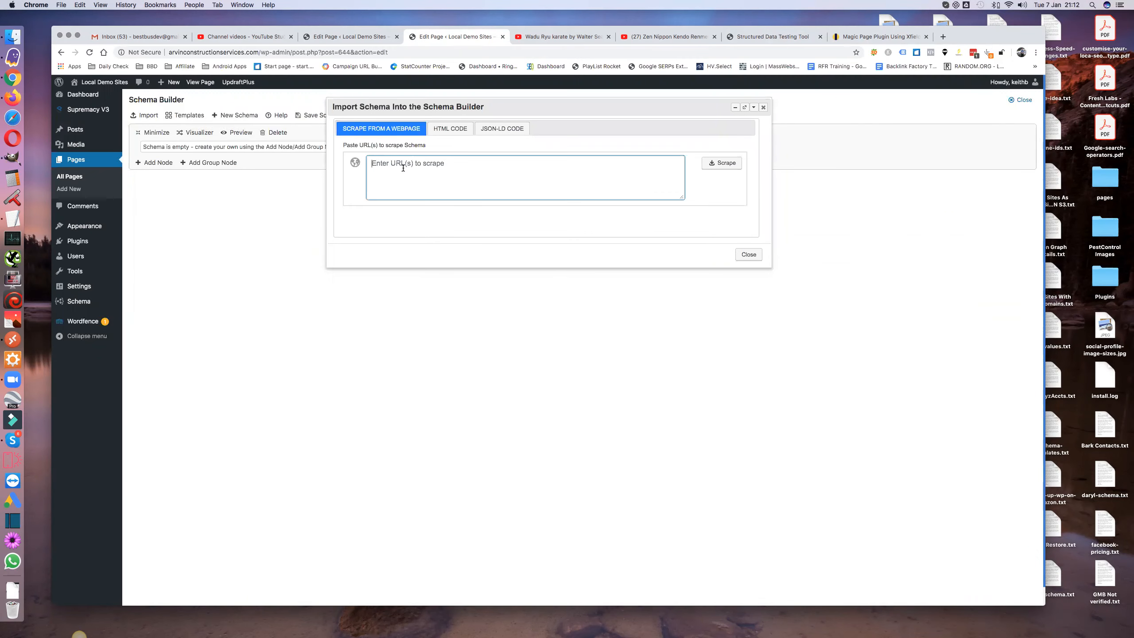
pyautogui.press('super+v')
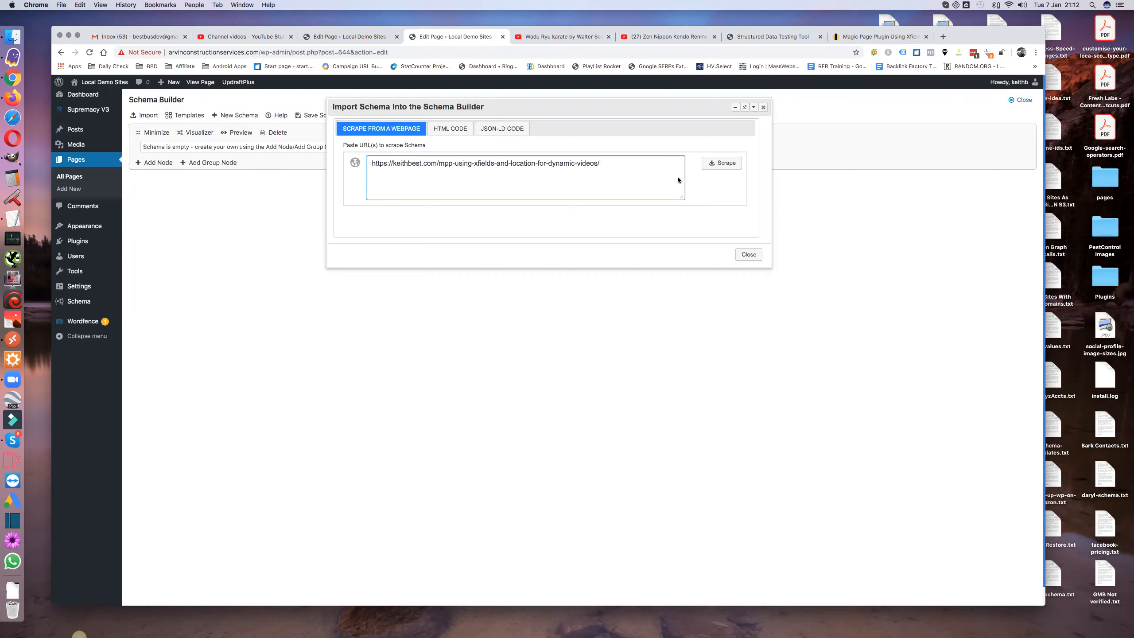
pyautogui.click(723, 163)
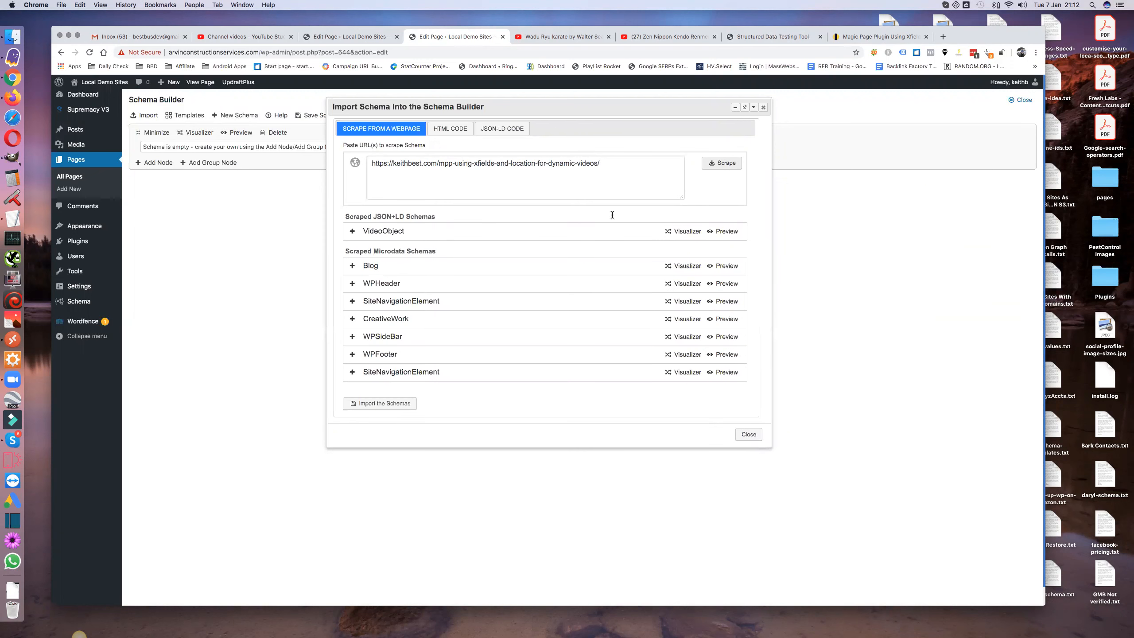
# Exclude all scraped microdata schemas from the import, from Blog through the last SiteNavigationElement, keeping only VideoObject
pyautogui.click(352, 266)
pyautogui.click(352, 284)
pyautogui.click(353, 302)
pyautogui.click(352, 320)
pyautogui.click(352, 337)
pyautogui.click(352, 355)
pyautogui.click(352, 373)
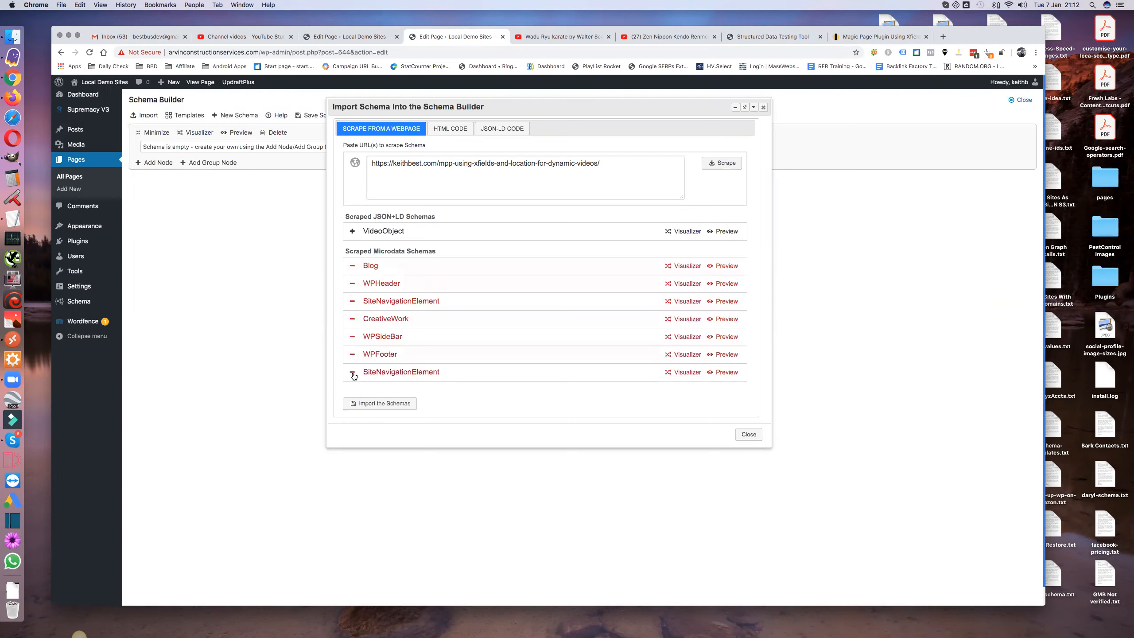
# Inspect the scraped VideoObject schema in both the code preview and the schema visualizer
pyautogui.click(726, 231)
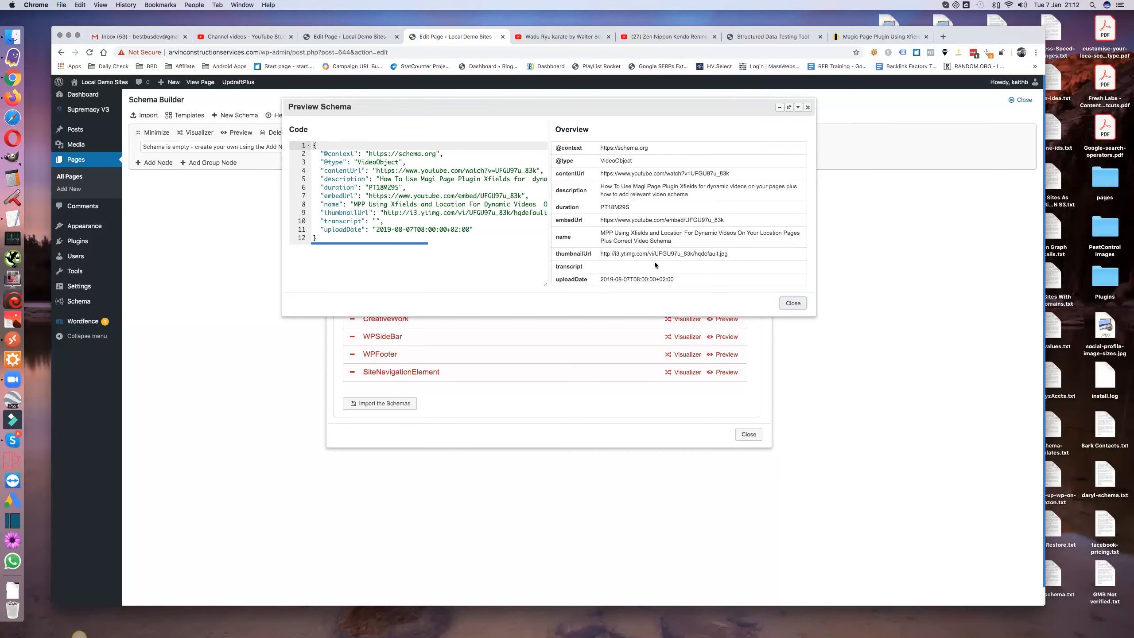
pyautogui.click(793, 303)
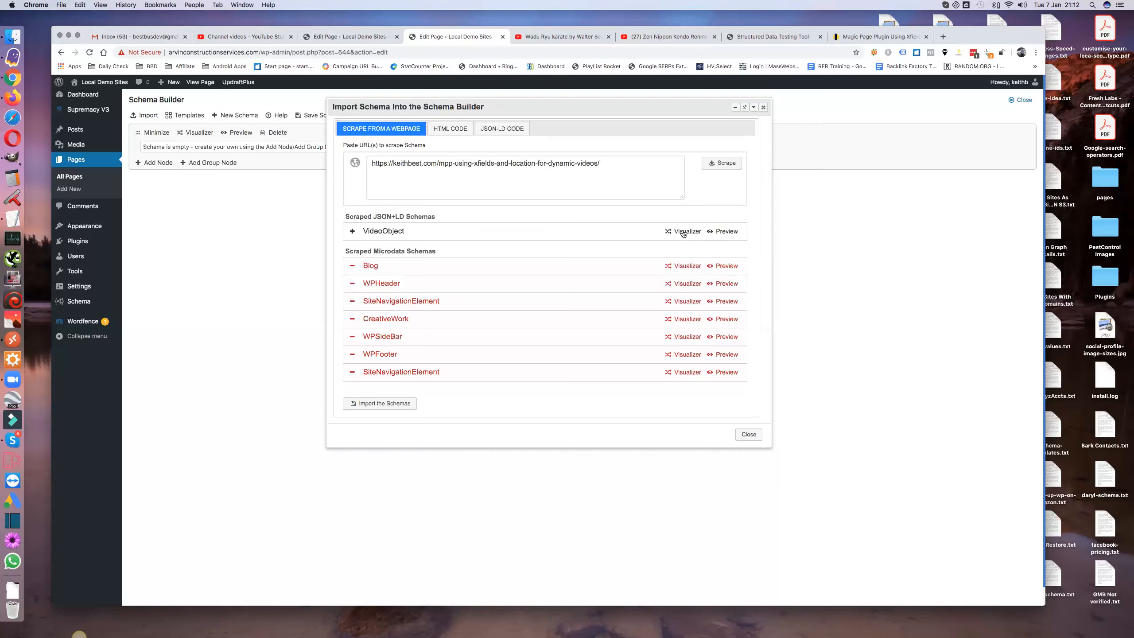
pyautogui.click(683, 231)
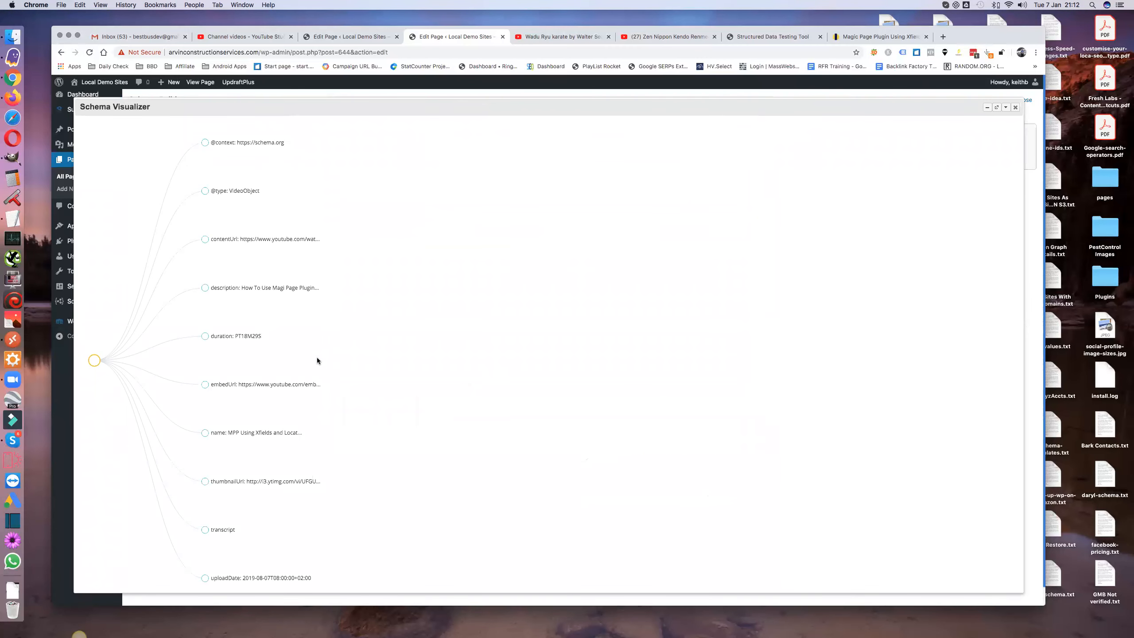
pyautogui.scroll(-1, 316, 356)
pyautogui.scroll(1, 314, 356)
pyautogui.click(1015, 107)
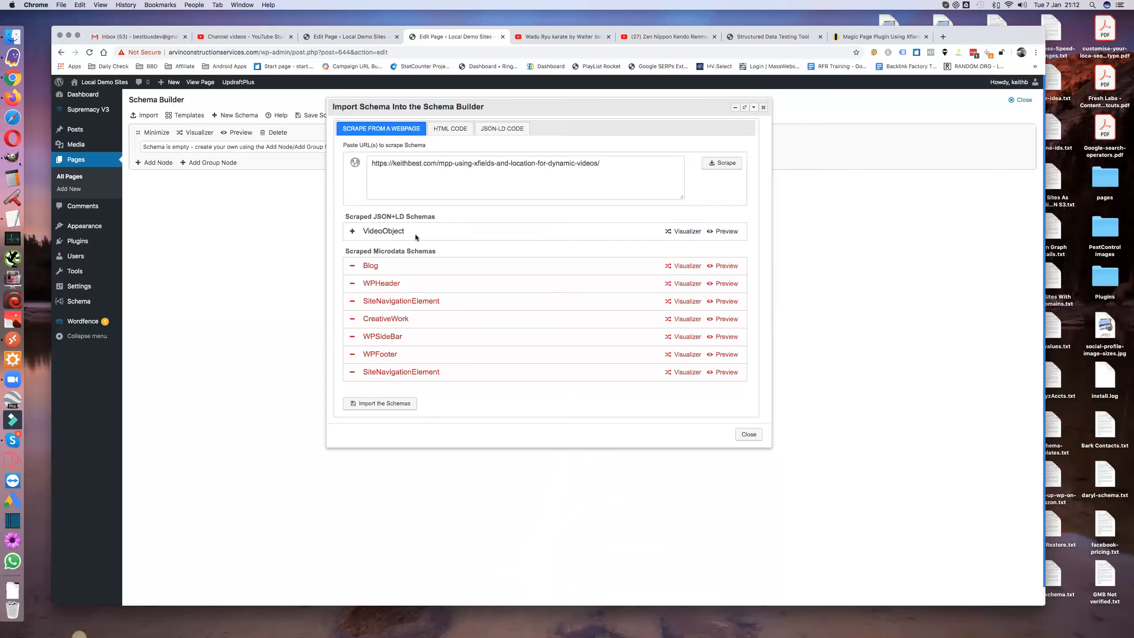
# Import the VideoObject schema into the builder and save it for the current page only
pyautogui.click(377, 405)
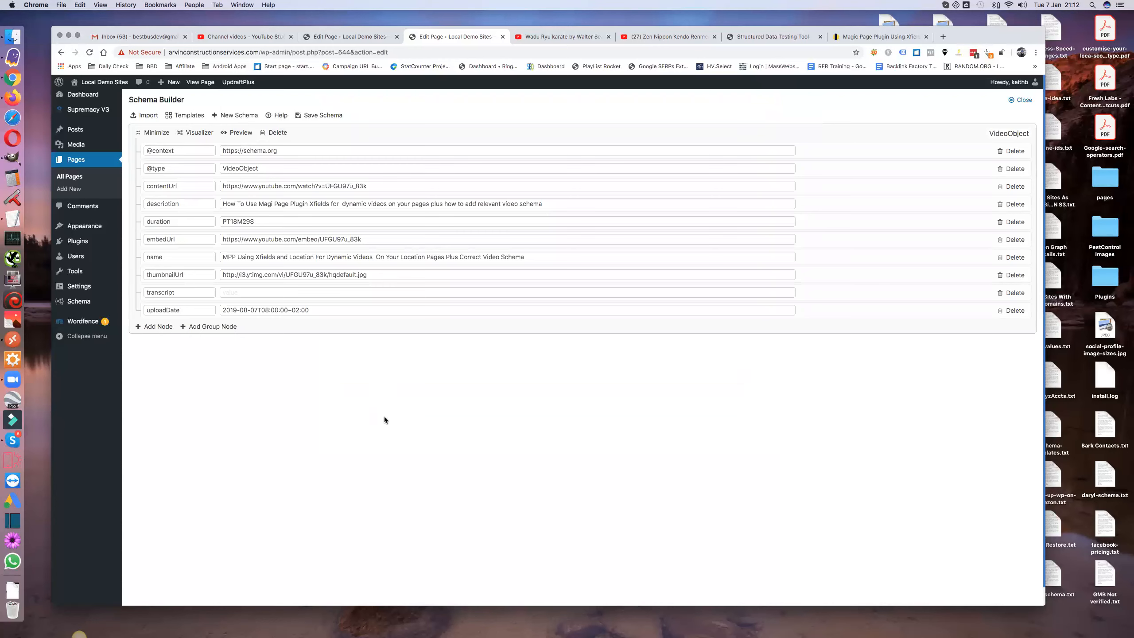
pyautogui.click(324, 115)
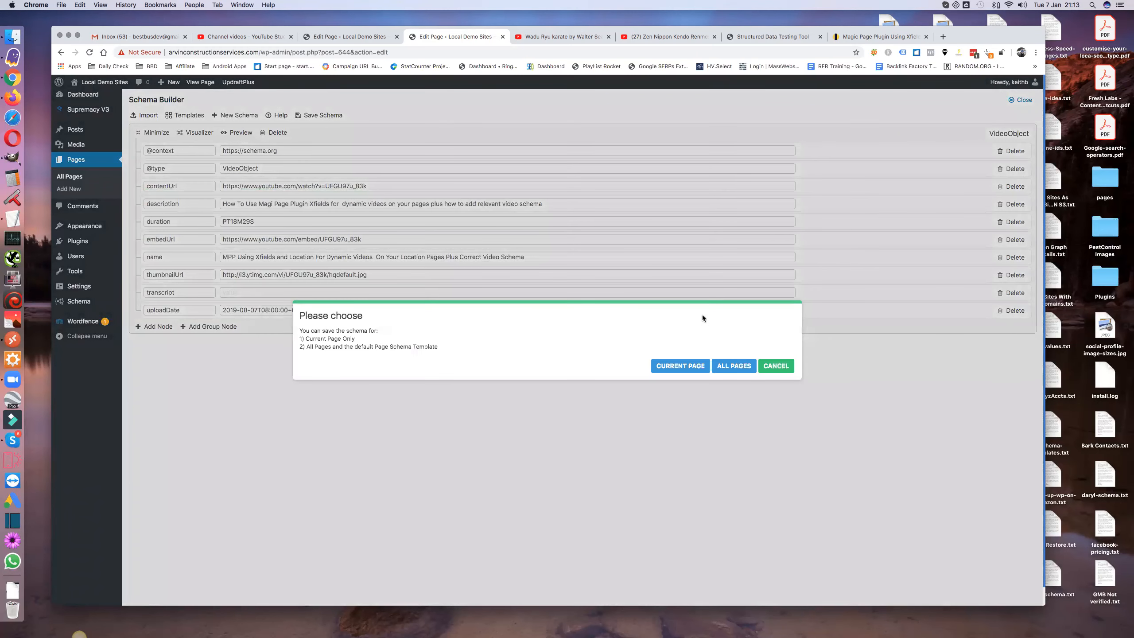
pyautogui.click(677, 366)
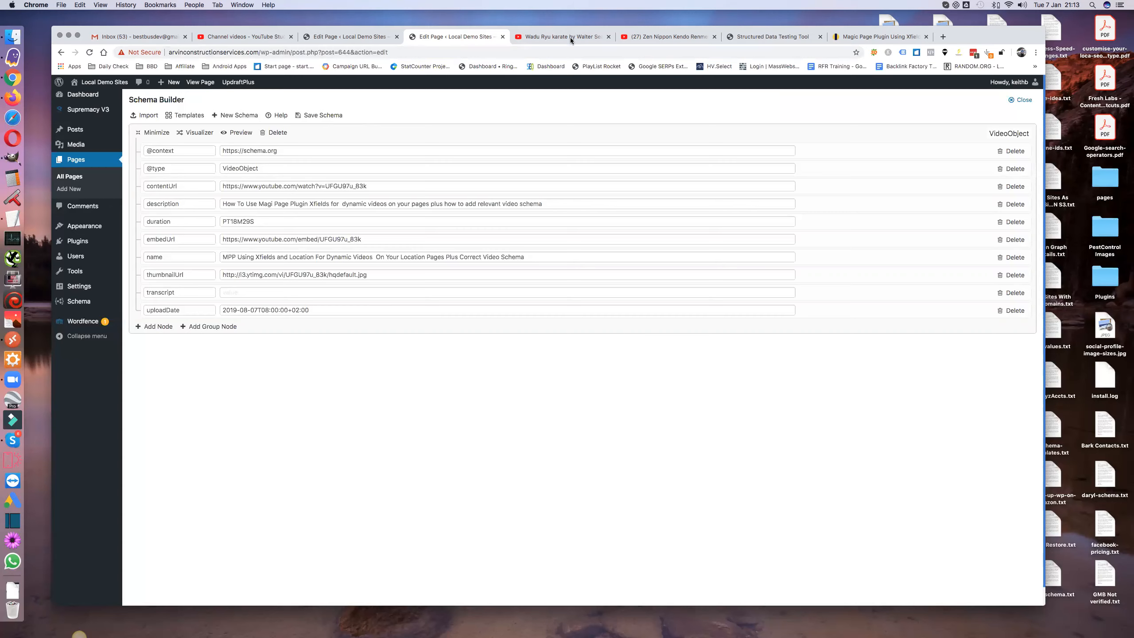
# Rerun the structured data test on the Inner Page URL and examine the VideoObject details
pyautogui.click(769, 36)
pyautogui.click(984, 119)
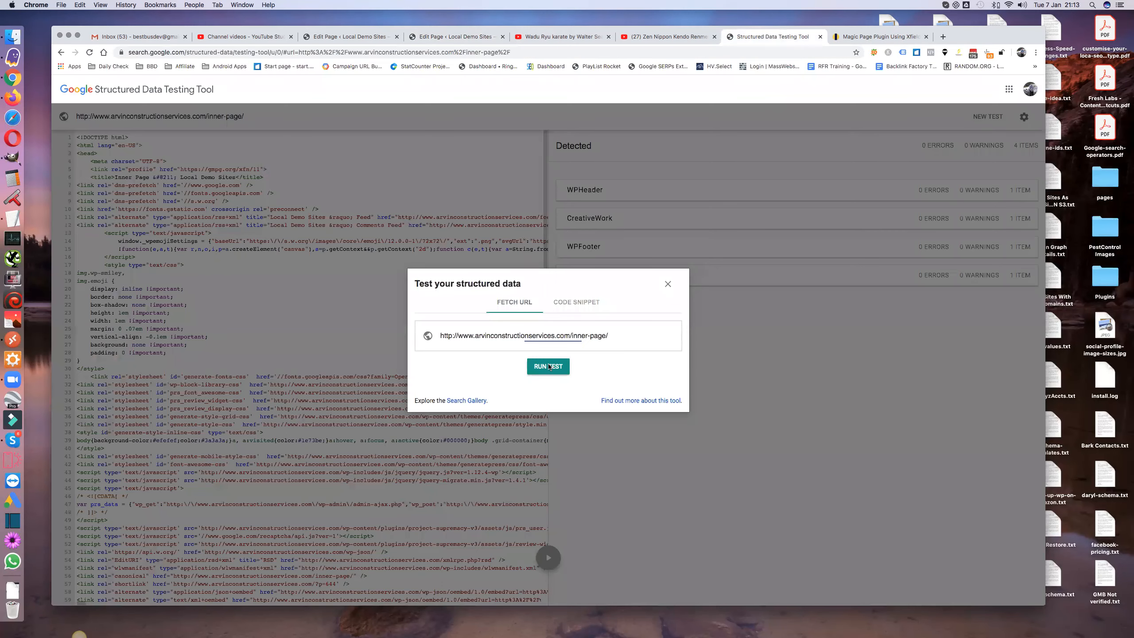
pyautogui.click(549, 366)
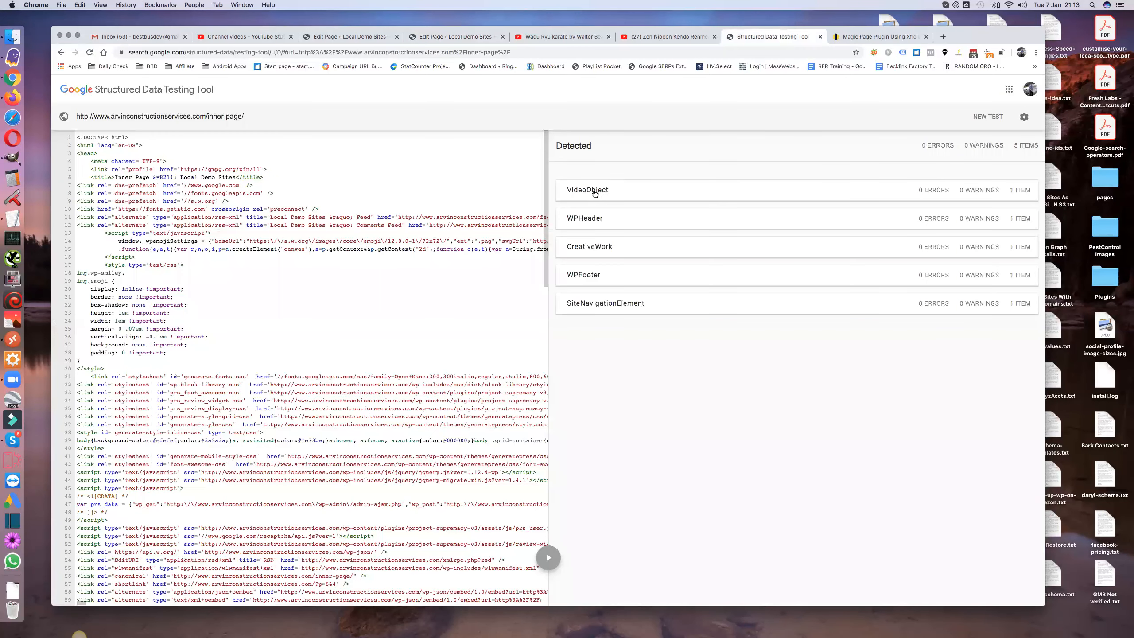
pyautogui.click(593, 192)
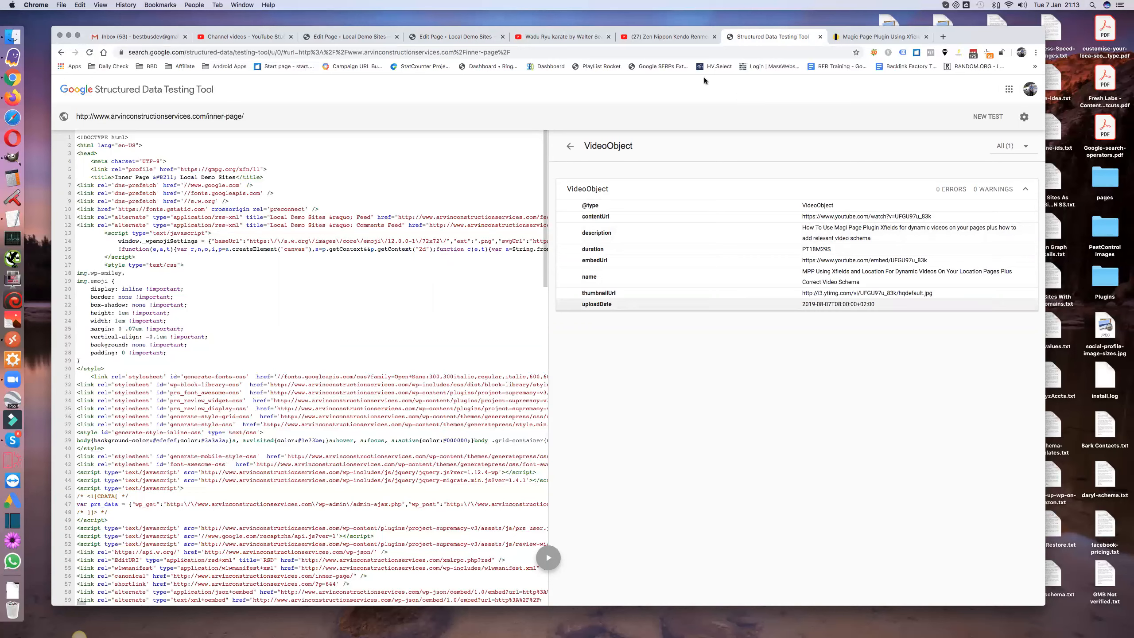
# Pause the Wadu Ryu karate video on YouTube and copy its video ID, epikaqa7J0M, from the page address
pyautogui.click(456, 37)
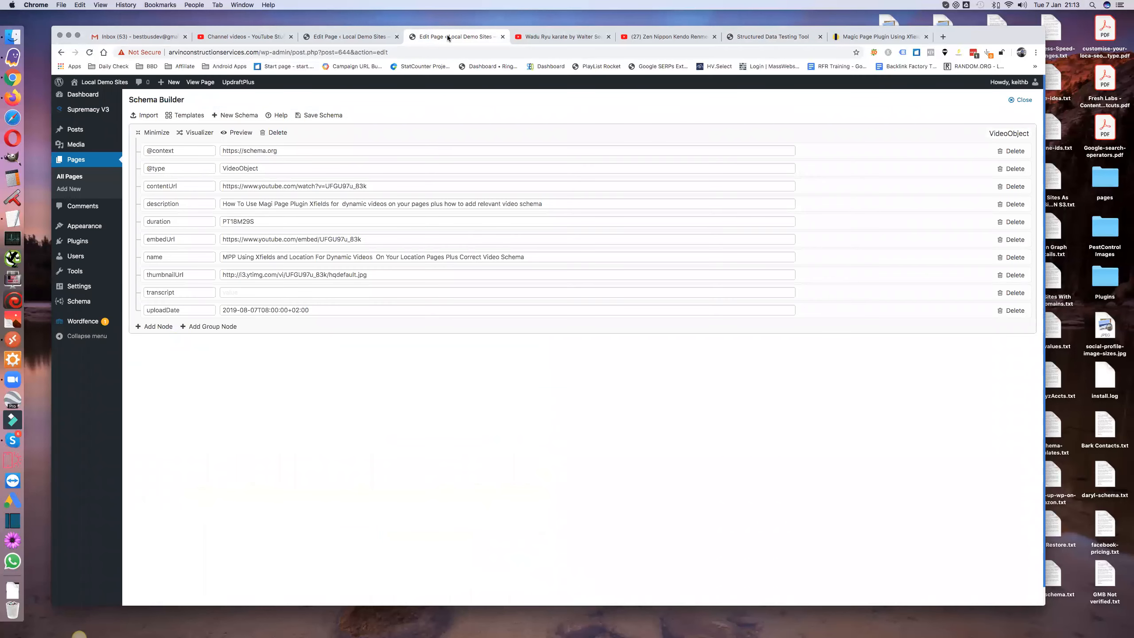
pyautogui.click(567, 37)
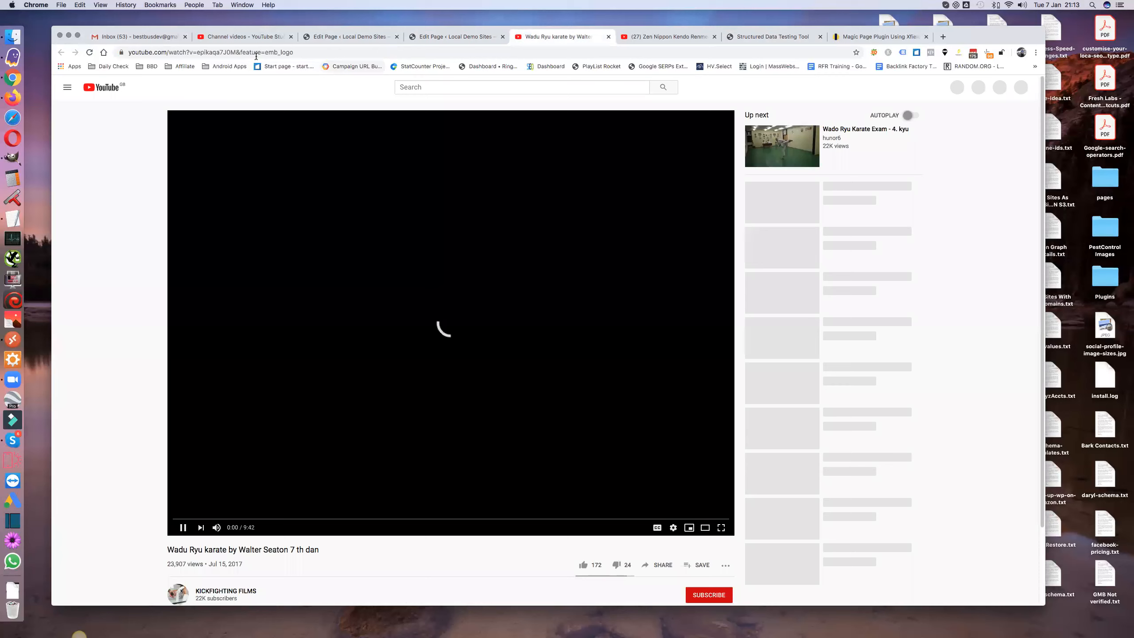
pyautogui.click(184, 527)
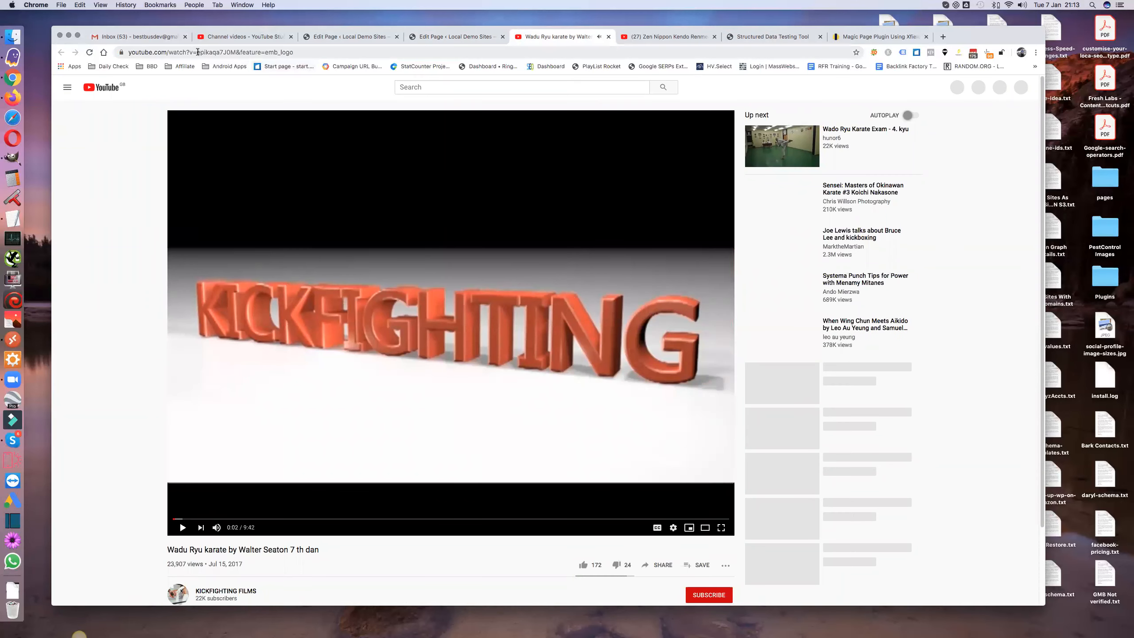
pyautogui.moveTo(197, 52); pyautogui.dragTo(236, 53)
pyautogui.press('super+c')
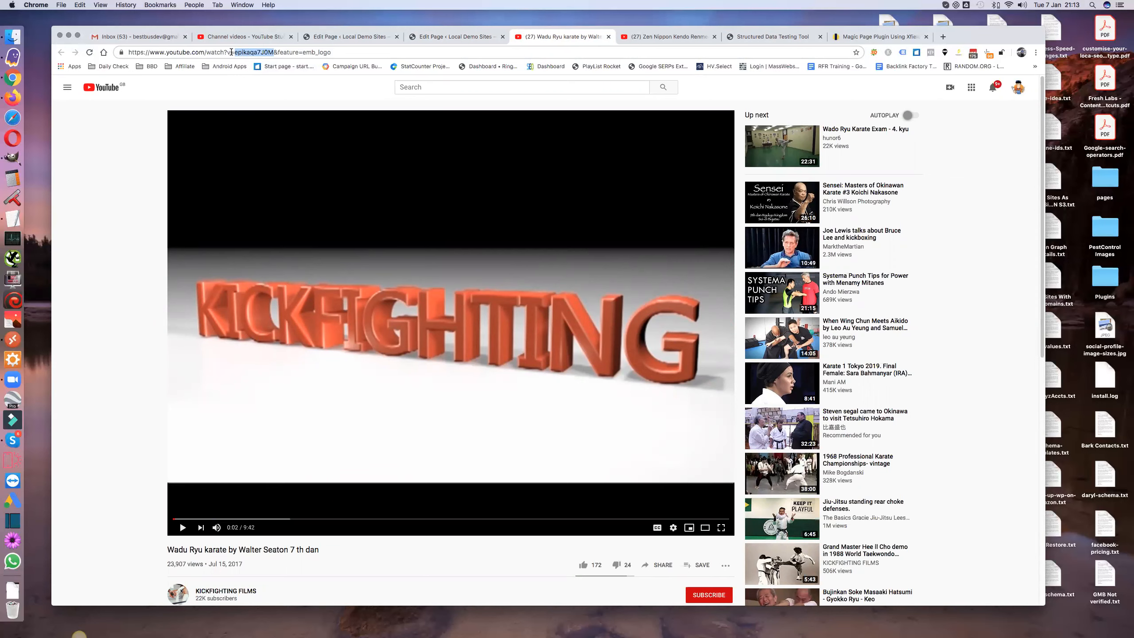
# Replace the video ID in the schema's contentUrl, embedUrl and thumbnailUrl with epikaqa7J0M
pyautogui.click(457, 35)
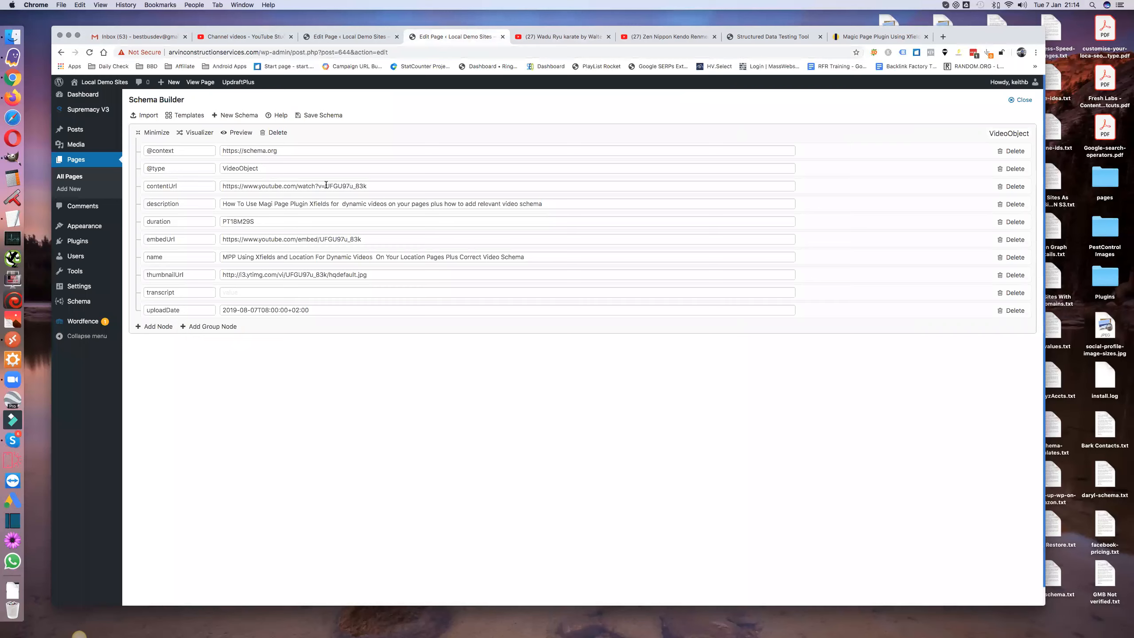
pyautogui.moveTo(325, 185); pyautogui.dragTo(365, 187)
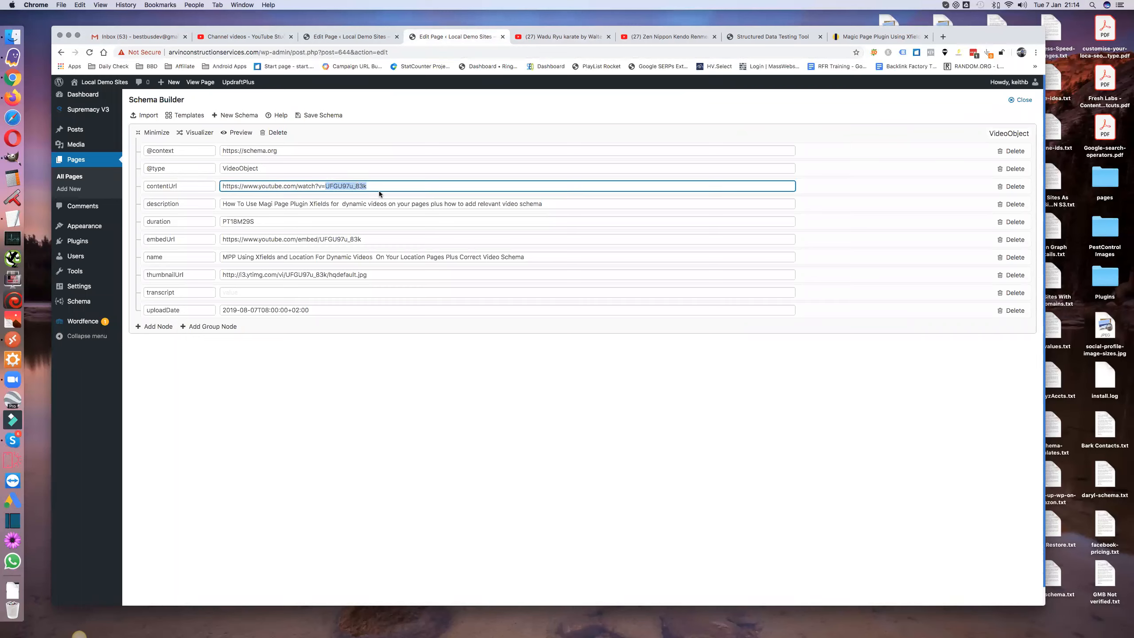
pyautogui.press('super+v')
pyautogui.moveTo(320, 238); pyautogui.dragTo(359, 239)
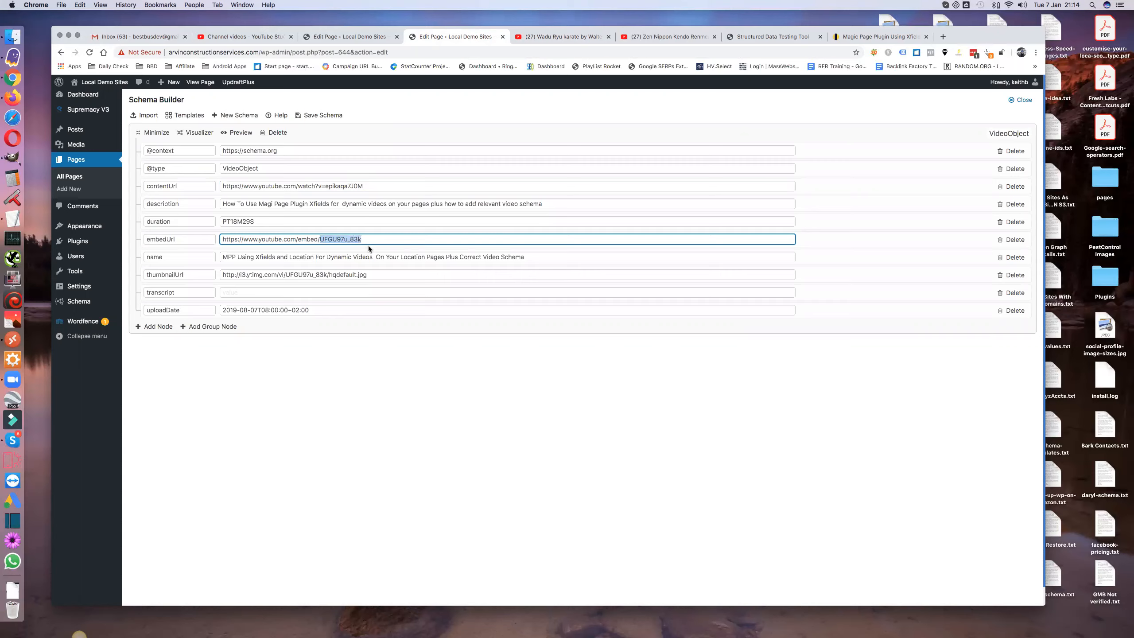
pyautogui.press('super+v')
pyautogui.moveTo(285, 274); pyautogui.dragTo(328, 274)
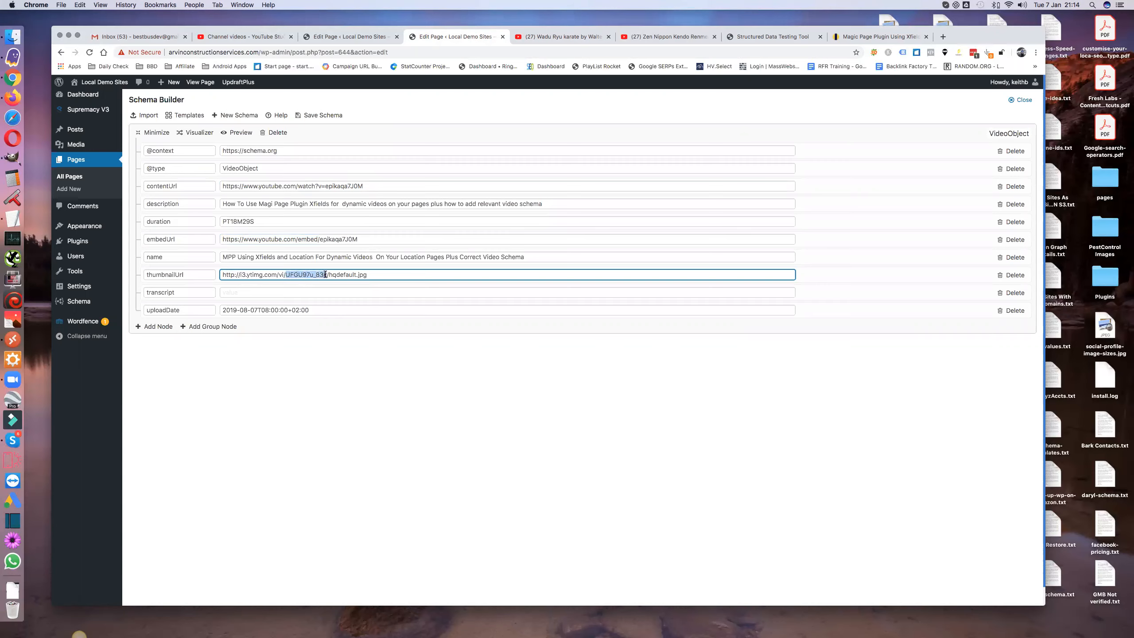
pyautogui.press('super+v')
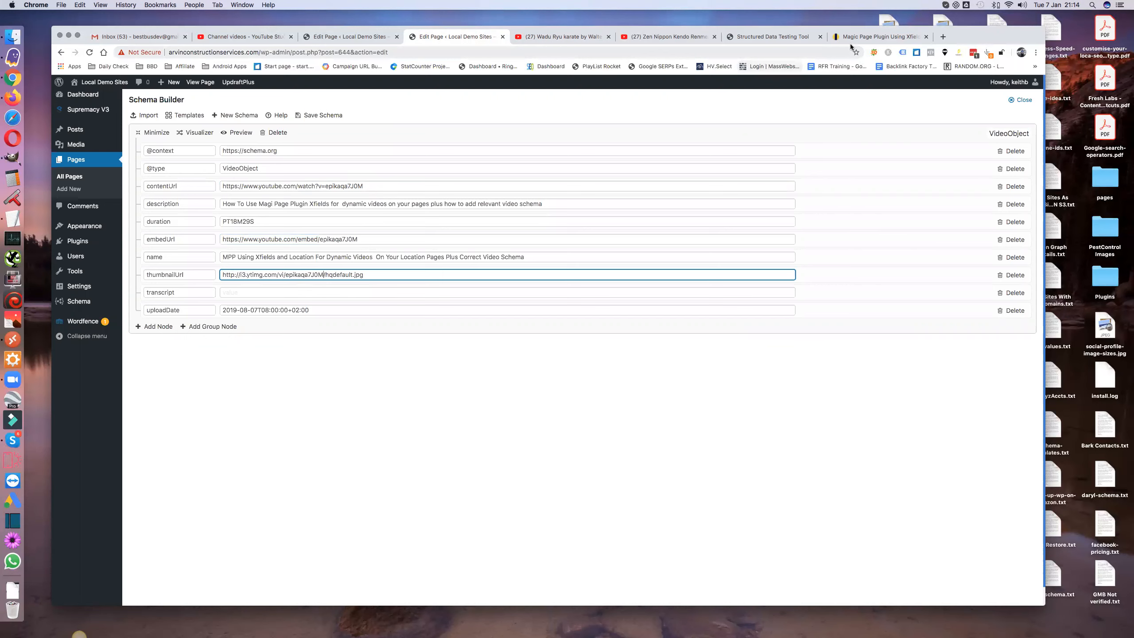
# Copy the title of the Wadu Ryu karate video from its YouTube page
pyautogui.click(563, 36)
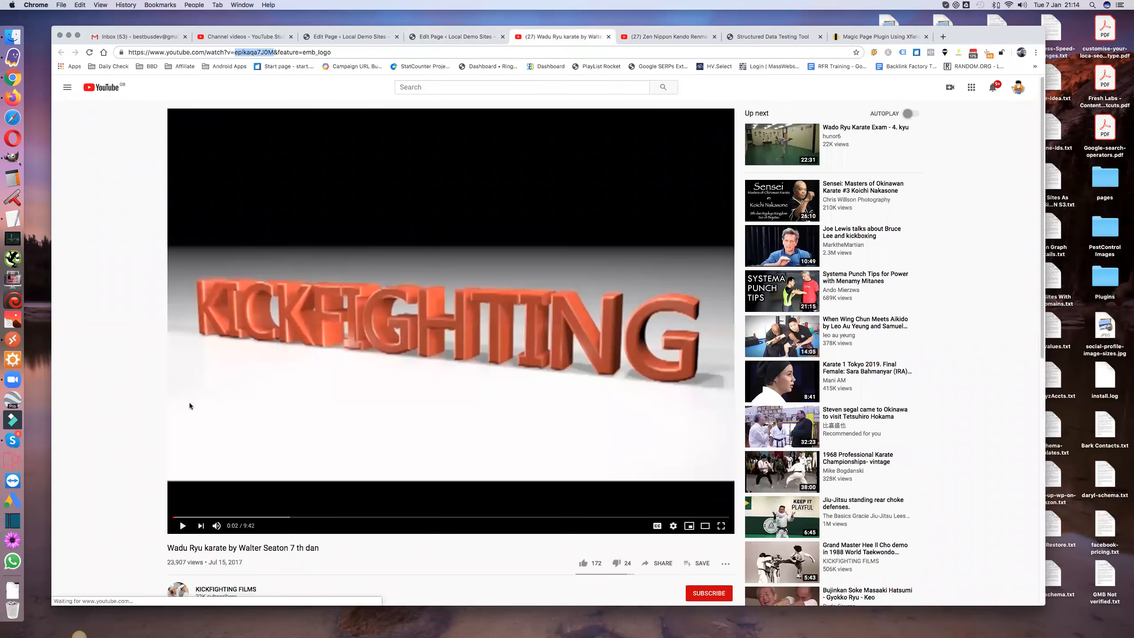
pyautogui.scroll(-3, 183, 424)
pyautogui.click(179, 466)
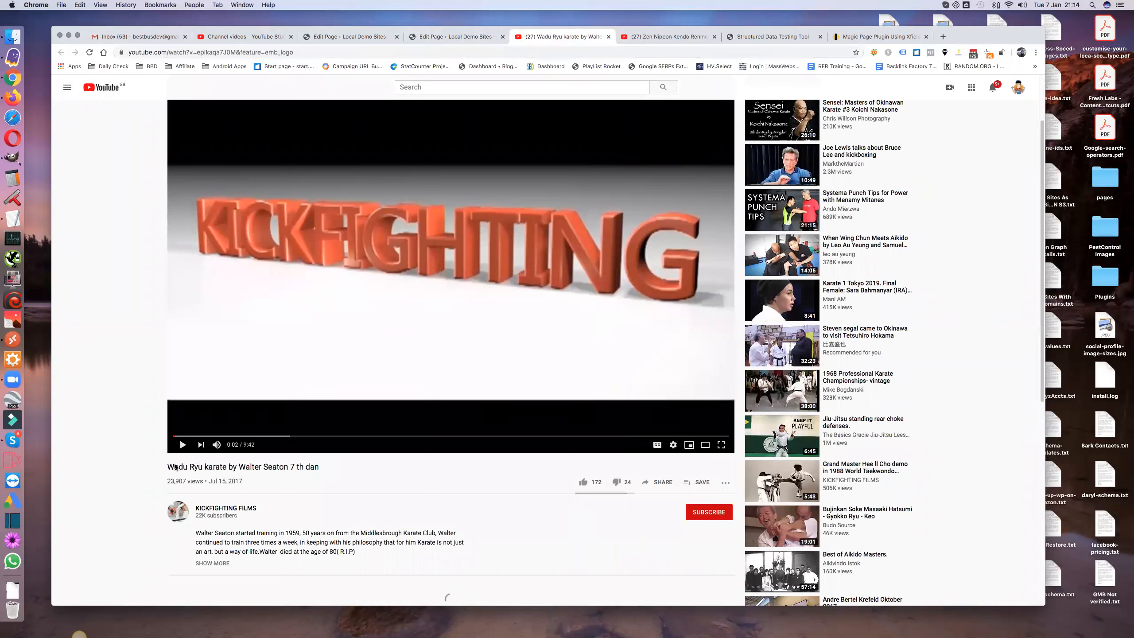
pyautogui.tripleClick(219, 466)
pyautogui.press('super+c')
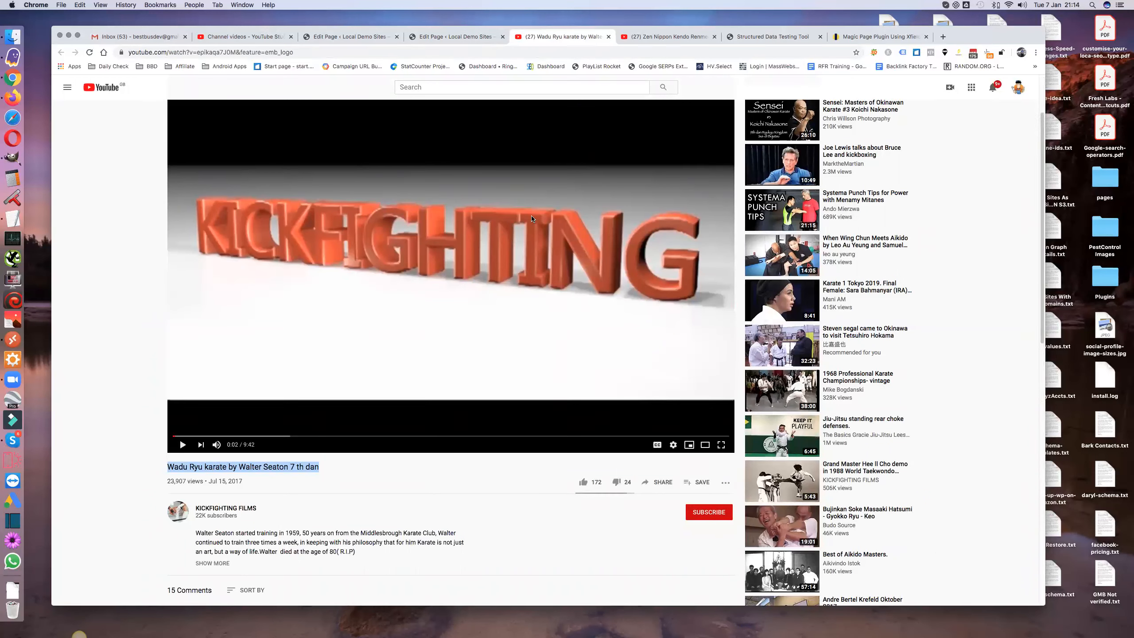
# Replace the name value in the page's VideoObject schema with the copied Wadu Ryu karate video title
pyautogui.click(364, 37)
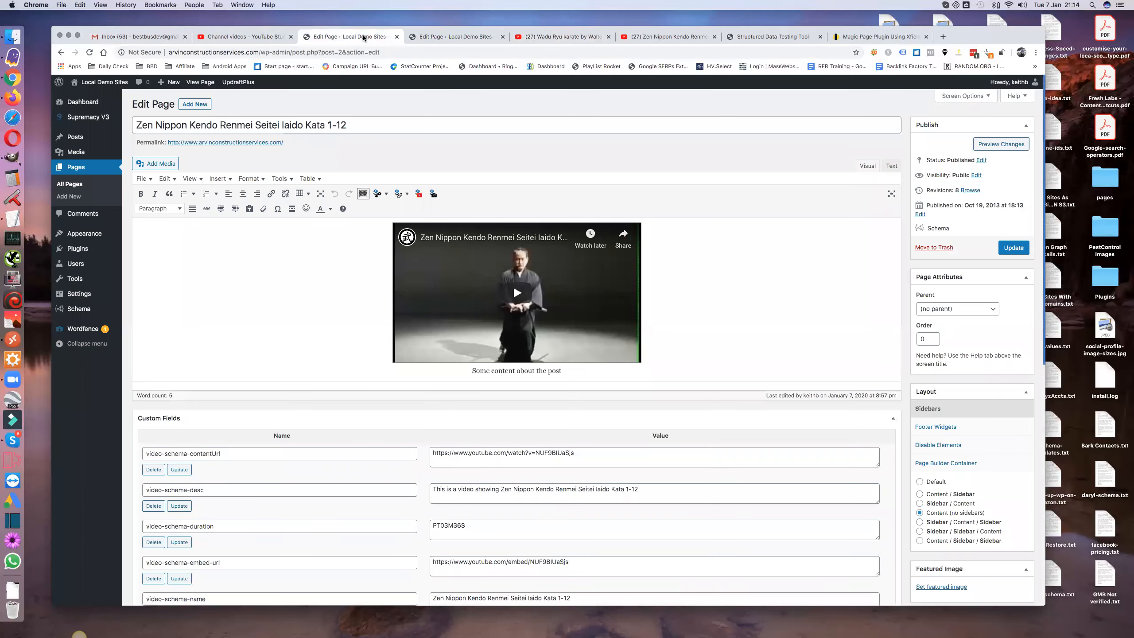
pyautogui.click(421, 39)
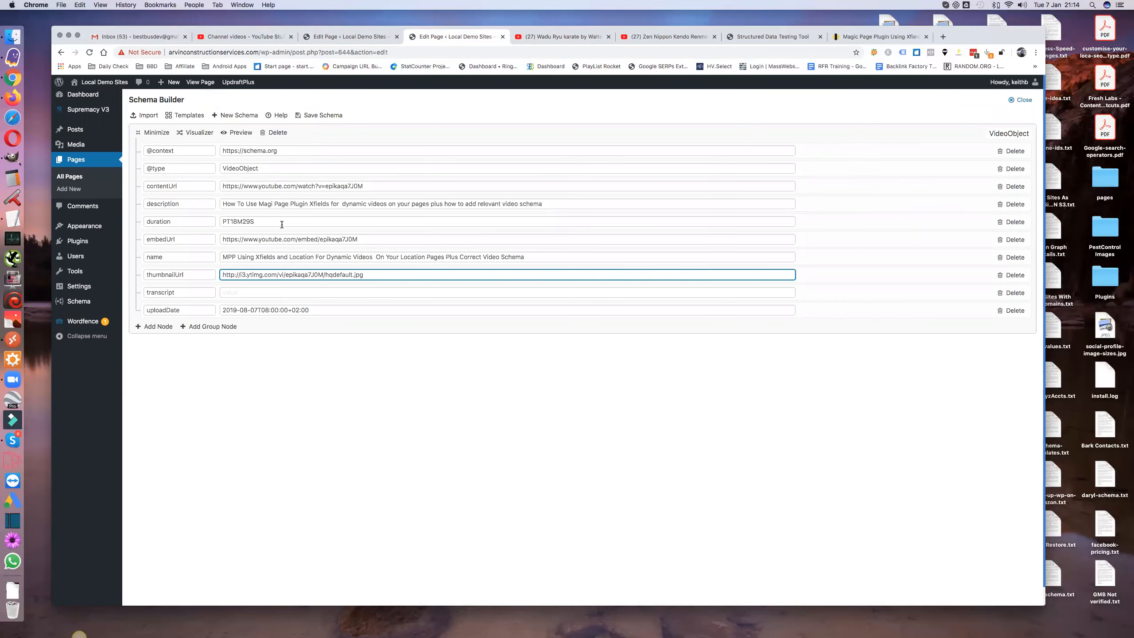
pyautogui.tripleClick(255, 258)
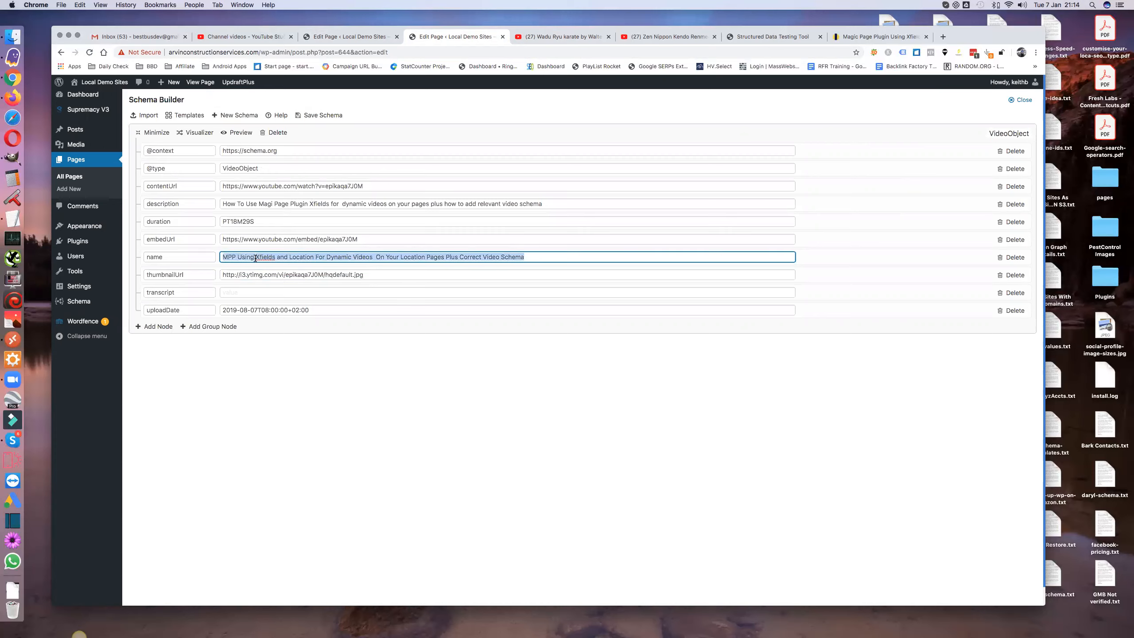
pyautogui.write('Wadu Ryu Karate by Walter Seaton 7 th dan')
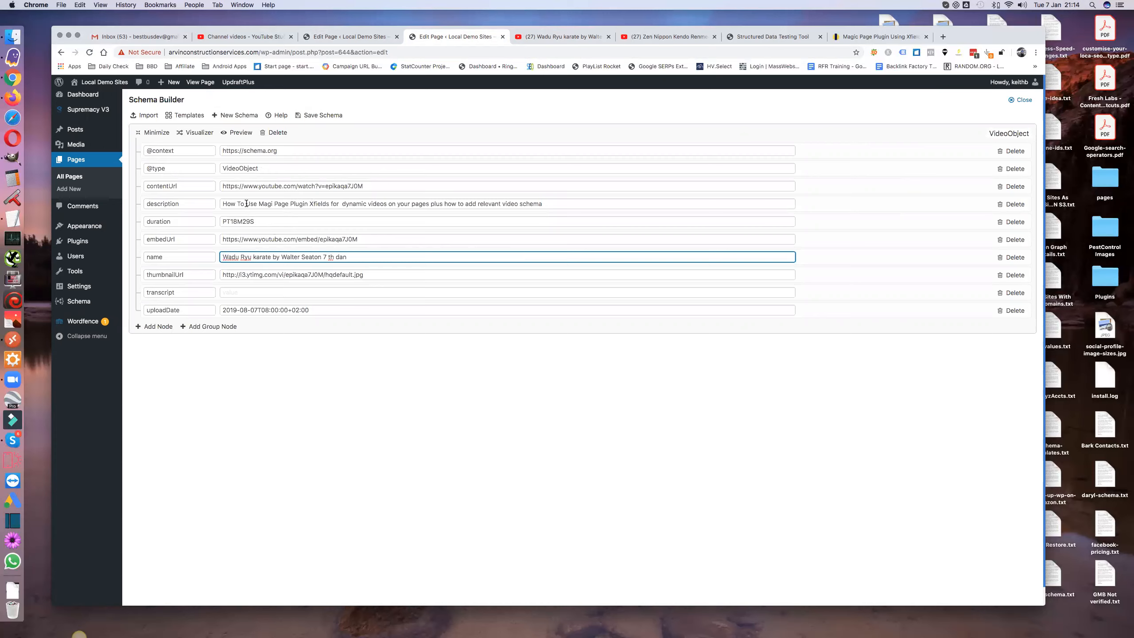
# Replace the schema's description with the copied video title, preceded by "Video on"
pyautogui.click(245, 204)
pyautogui.press('super+a')
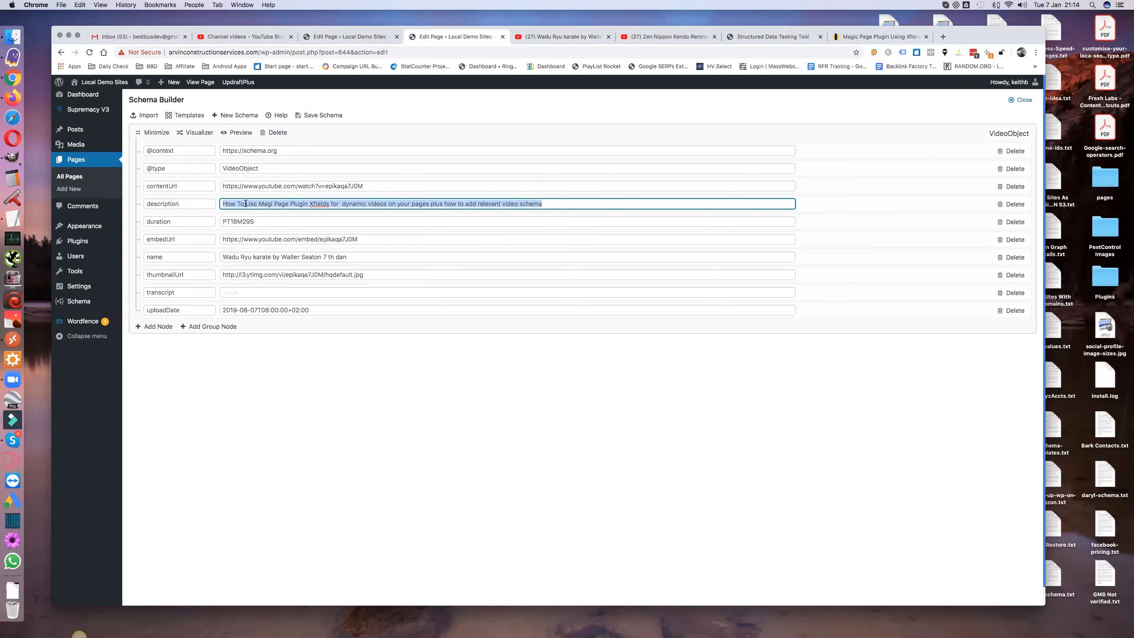
pyautogui.press('super+v')
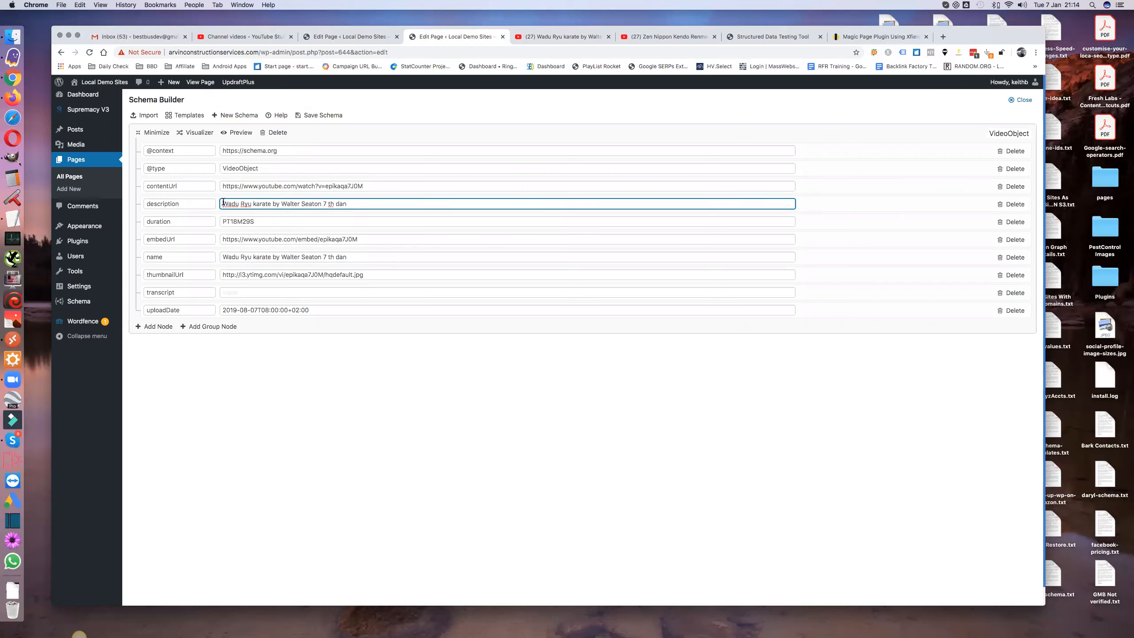
pyautogui.write('Video on')
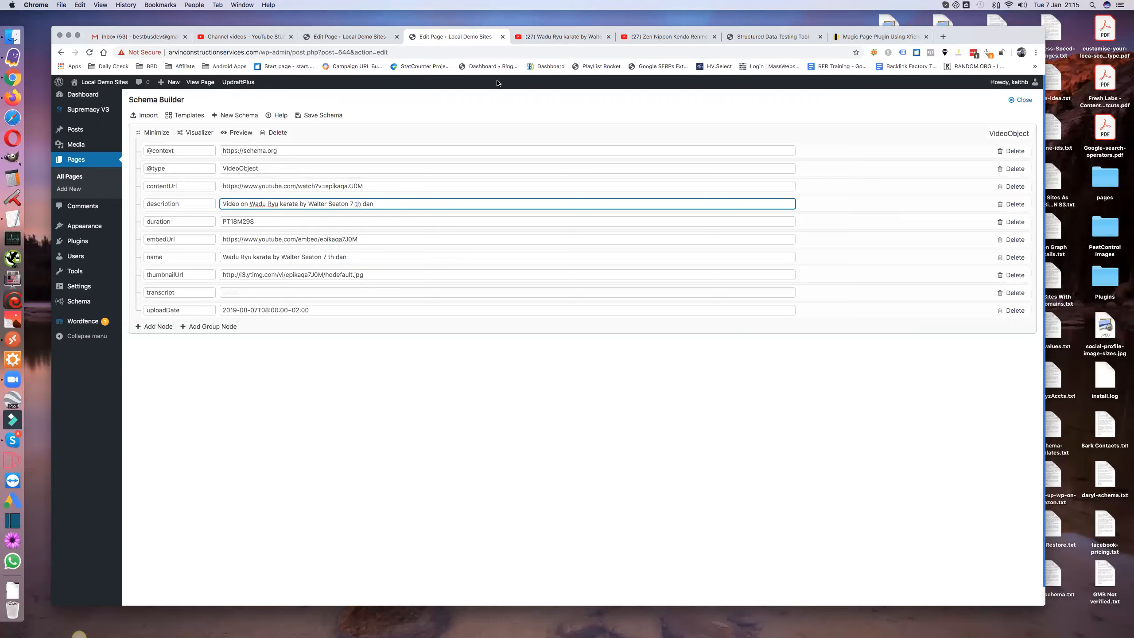
# Check the karate video's length on YouTube and set the schema's duration to PT09M42S
pyautogui.click(572, 36)
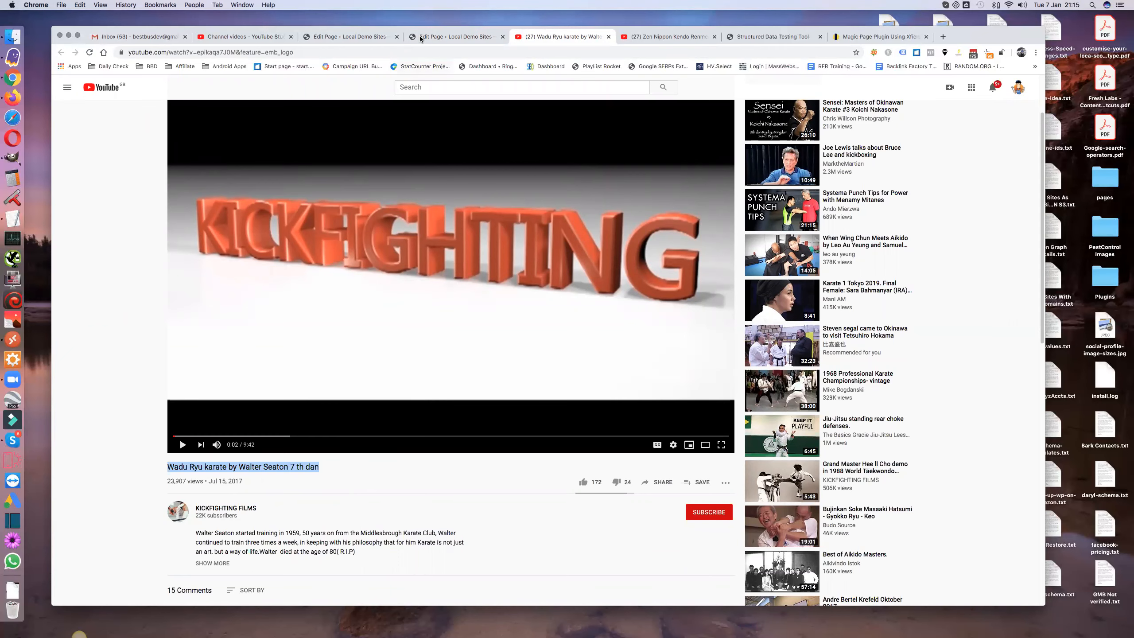
pyautogui.click(451, 36)
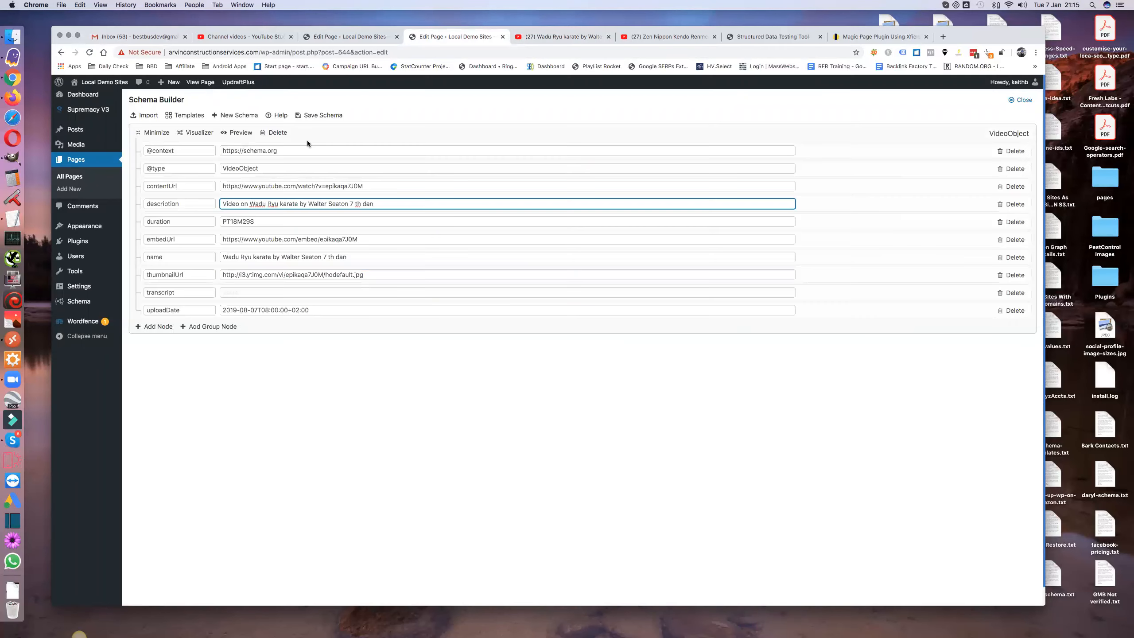
pyautogui.click(237, 221)
pyautogui.press('BackSpace')
pyautogui.press('BackSpace')
pyautogui.write('09')
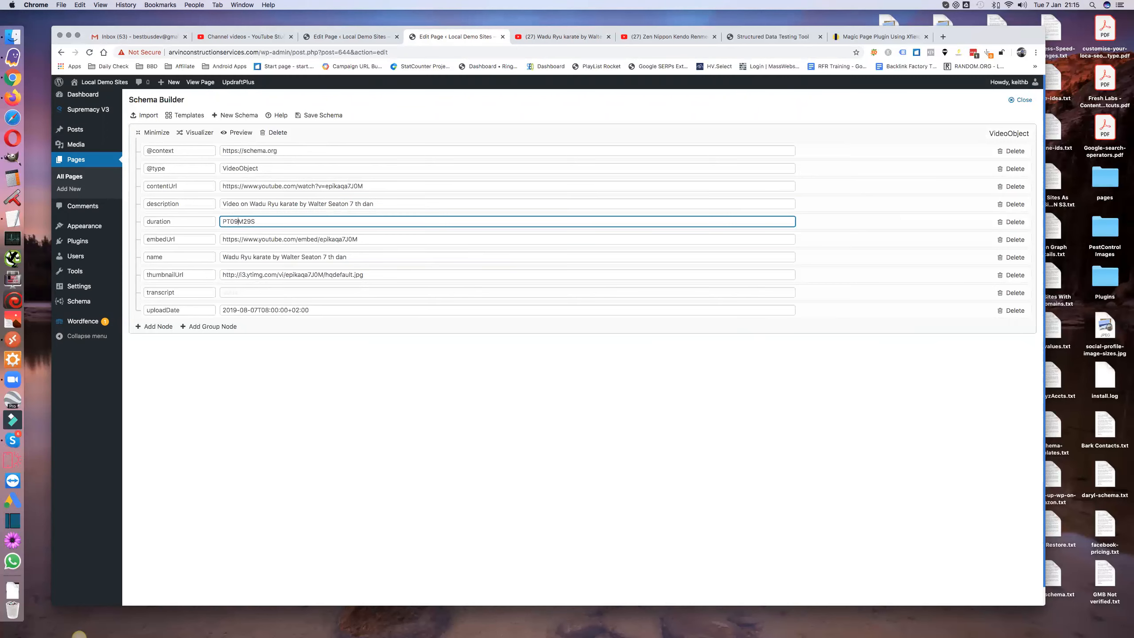
pyautogui.moveTo(244, 221); pyautogui.dragTo(250, 221)
pyautogui.write('42')
# Set the schema's uploadDate to 2017-07-15T08:00:00+02:00
pyautogui.click(257, 309)
pyautogui.press('BackSpace')
pyautogui.press('BackSpace')
pyautogui.write('1')
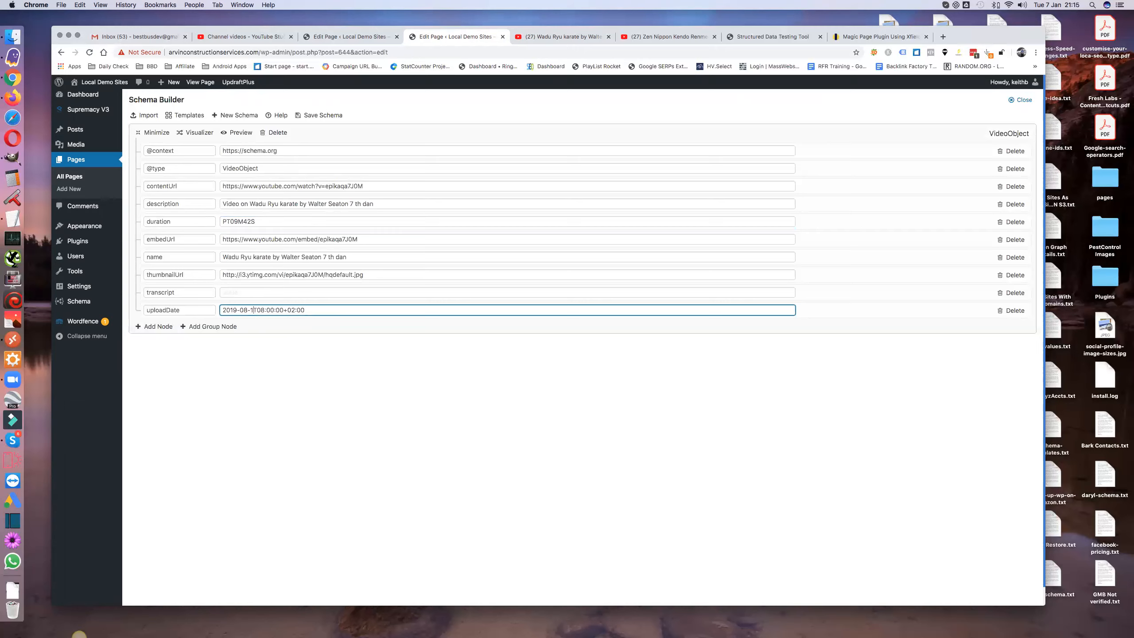
pyautogui.write('5')
pyautogui.press('BackSpace')
pyautogui.write('7')
pyautogui.press('BackSpace')
pyautogui.write('7')
# Expand the karate video's description on YouTube and copy its full text for the schema's empty transcript field
pyautogui.click(398, 292)
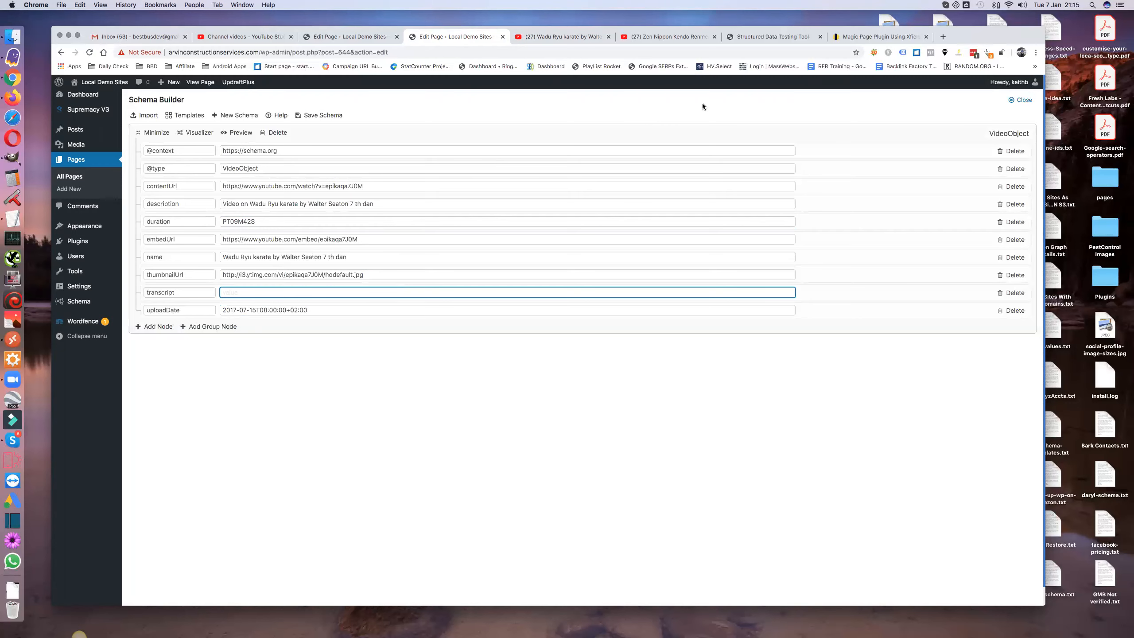
pyautogui.click(556, 34)
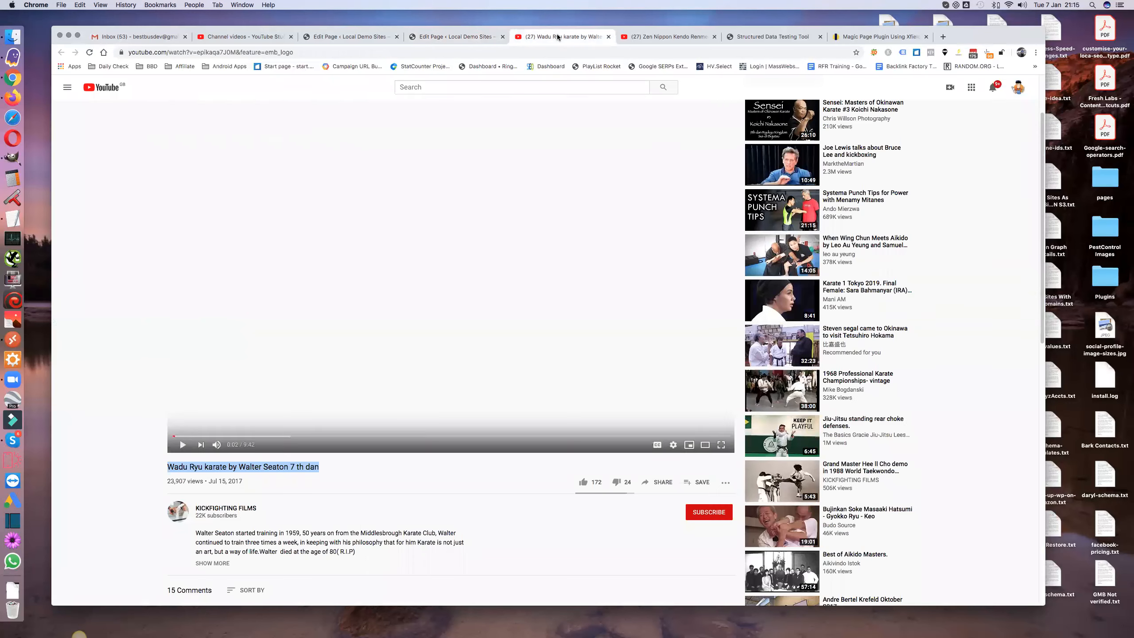
pyautogui.scroll(-3, 249, 531)
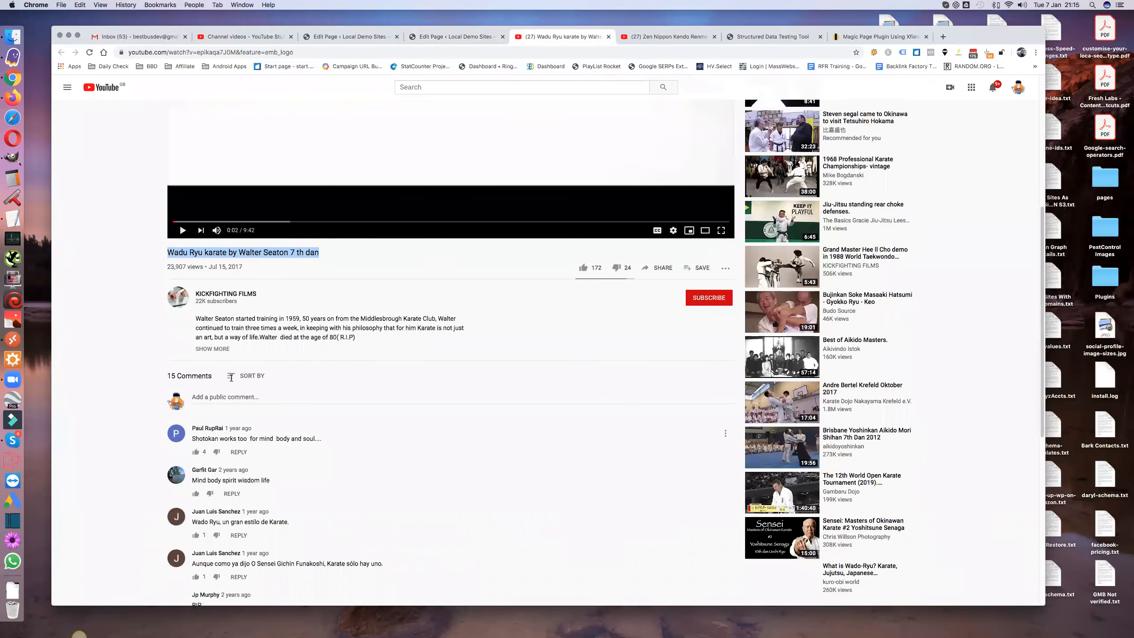
pyautogui.click(217, 349)
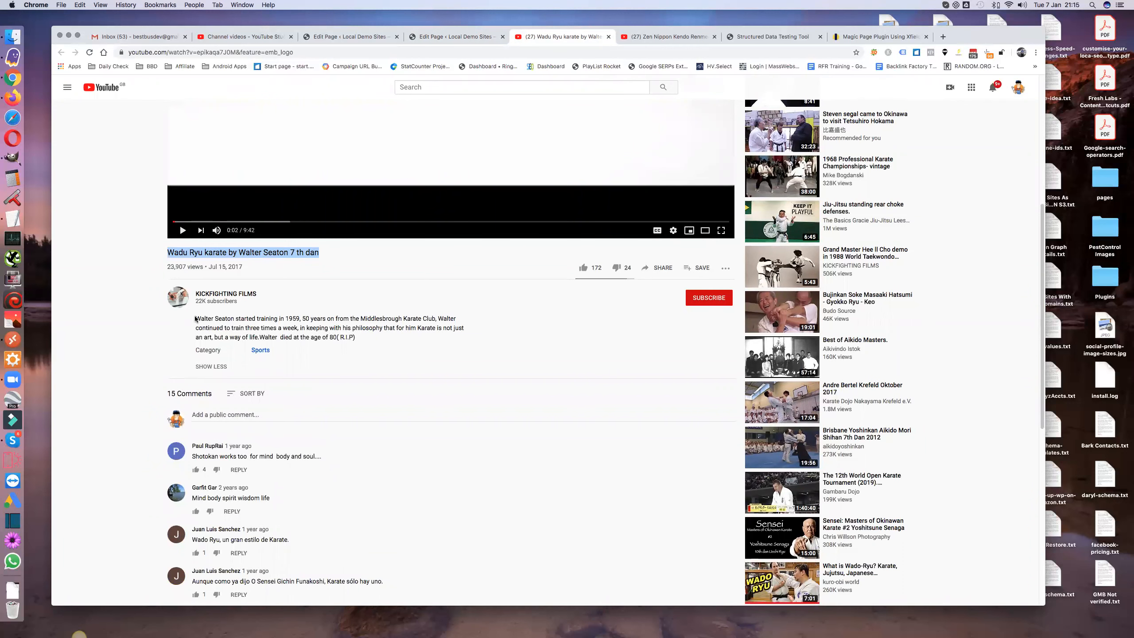
pyautogui.click(289, 330)
pyautogui.moveTo(289, 330); pyautogui.dragTo(194, 316)
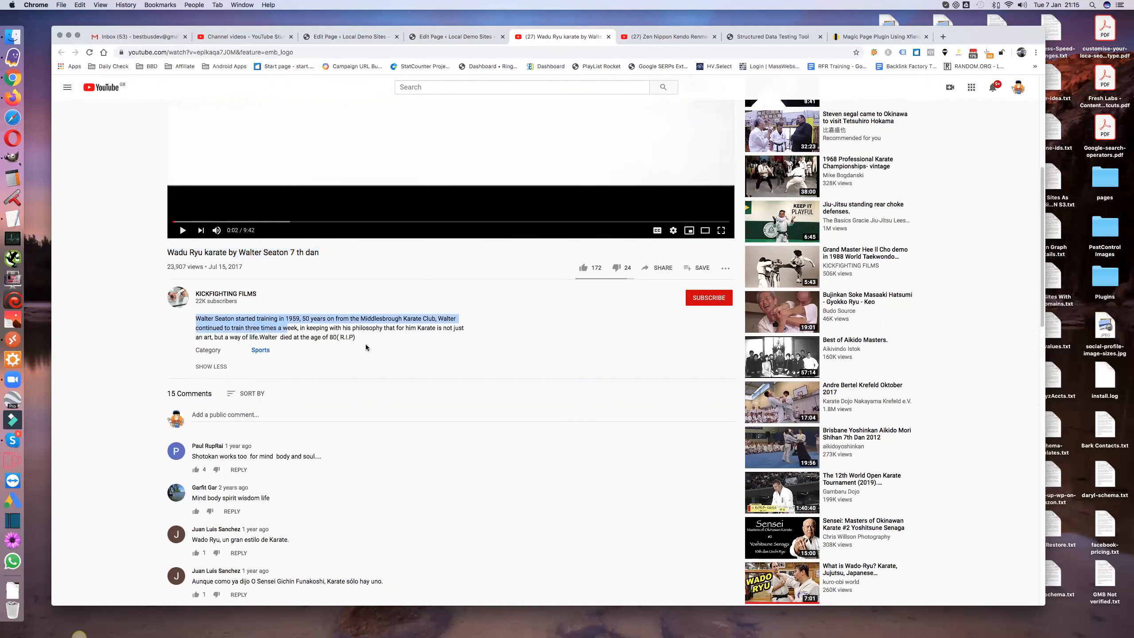
pyautogui.moveTo(361, 340); pyautogui.dragTo(361, 339)
pyautogui.press('super+c')
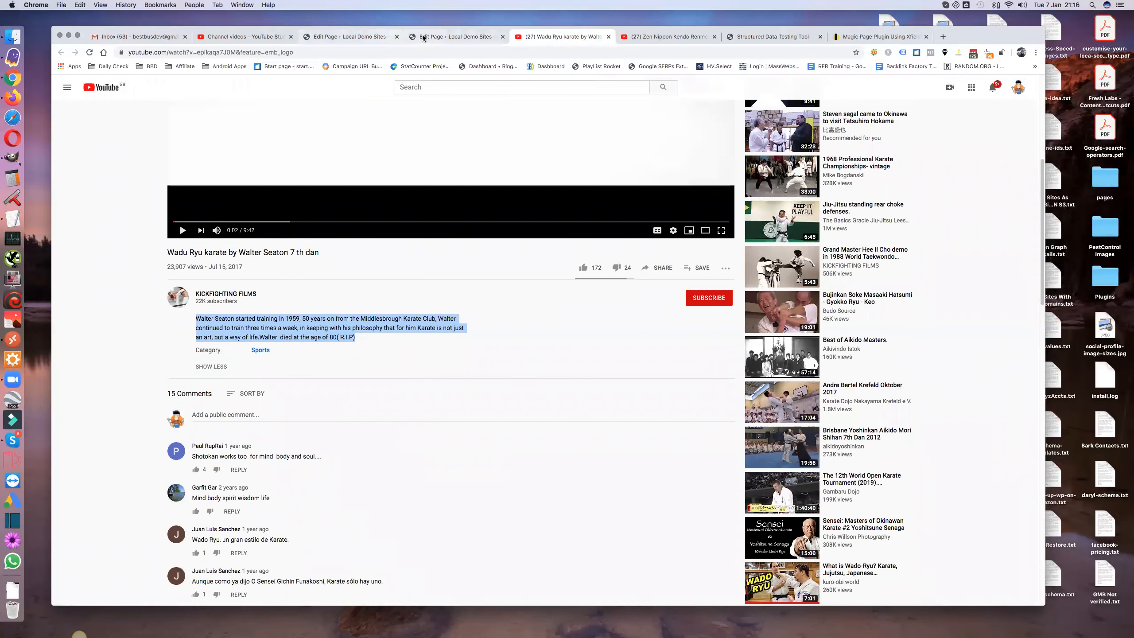
# Fill the schema's transcript with the copied video description and save the schema for the page
pyautogui.click(422, 37)
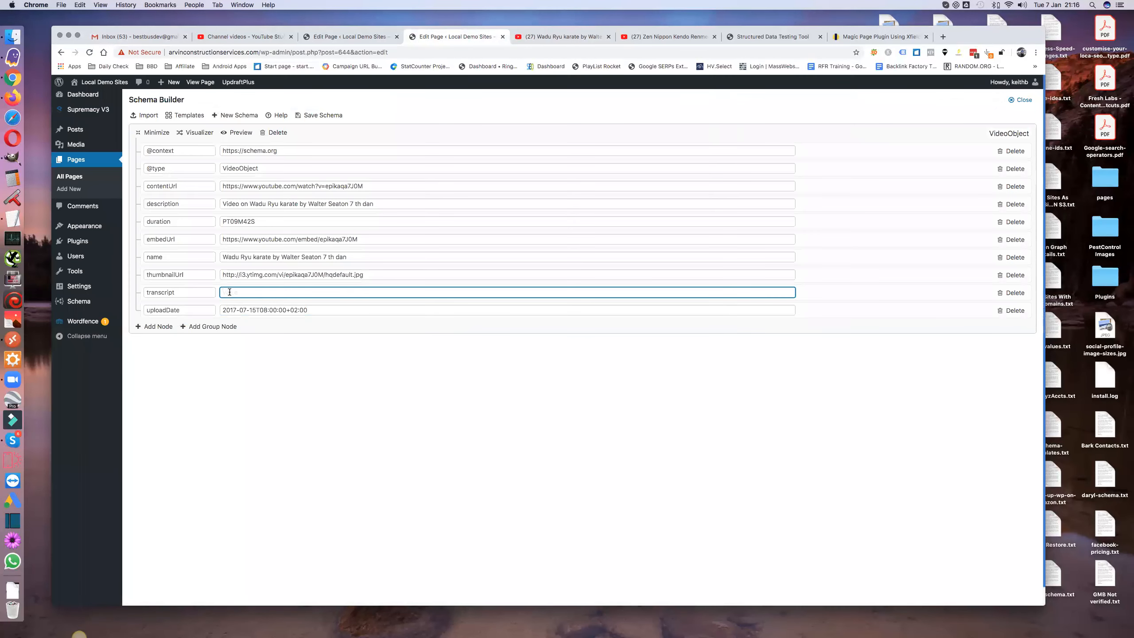
pyautogui.press('super+v')
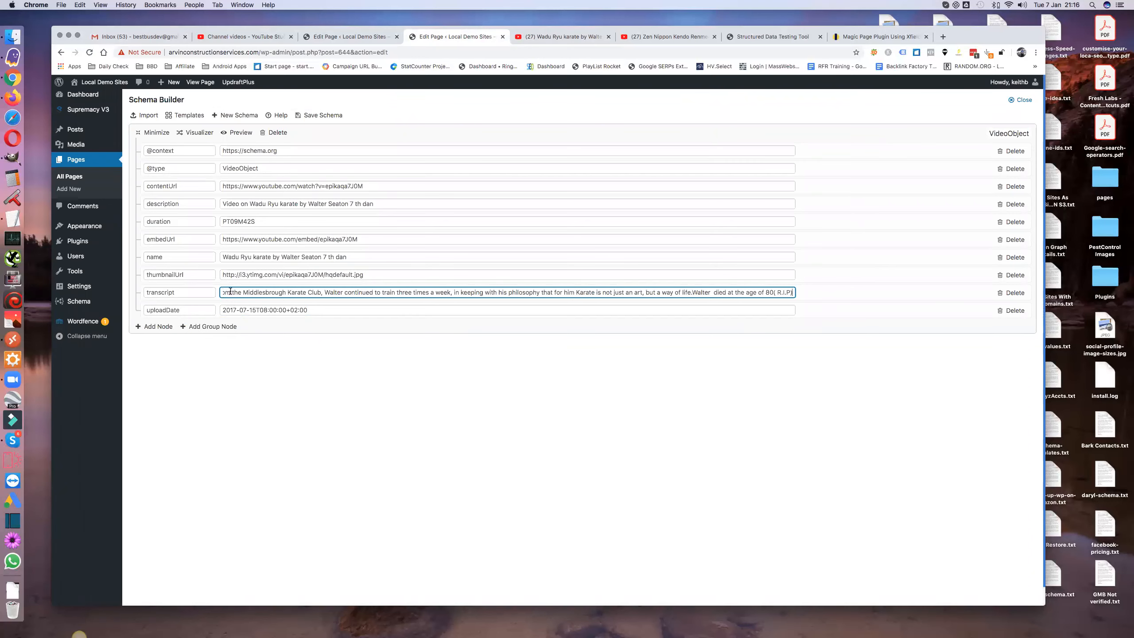
pyautogui.click(252, 357)
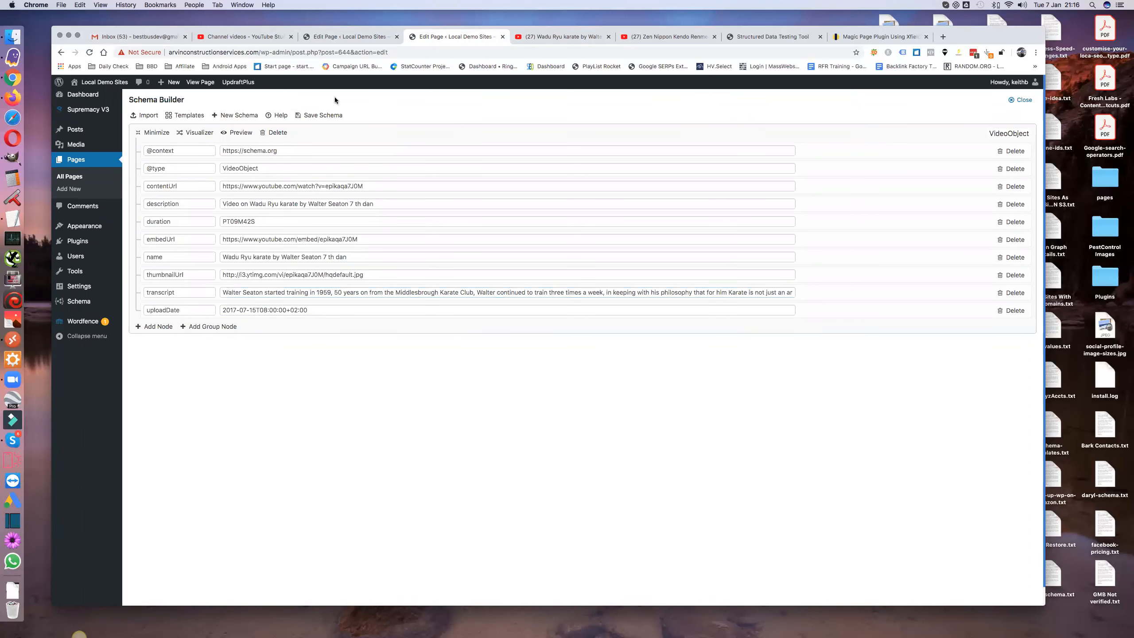
pyautogui.click(325, 115)
pyautogui.click(667, 364)
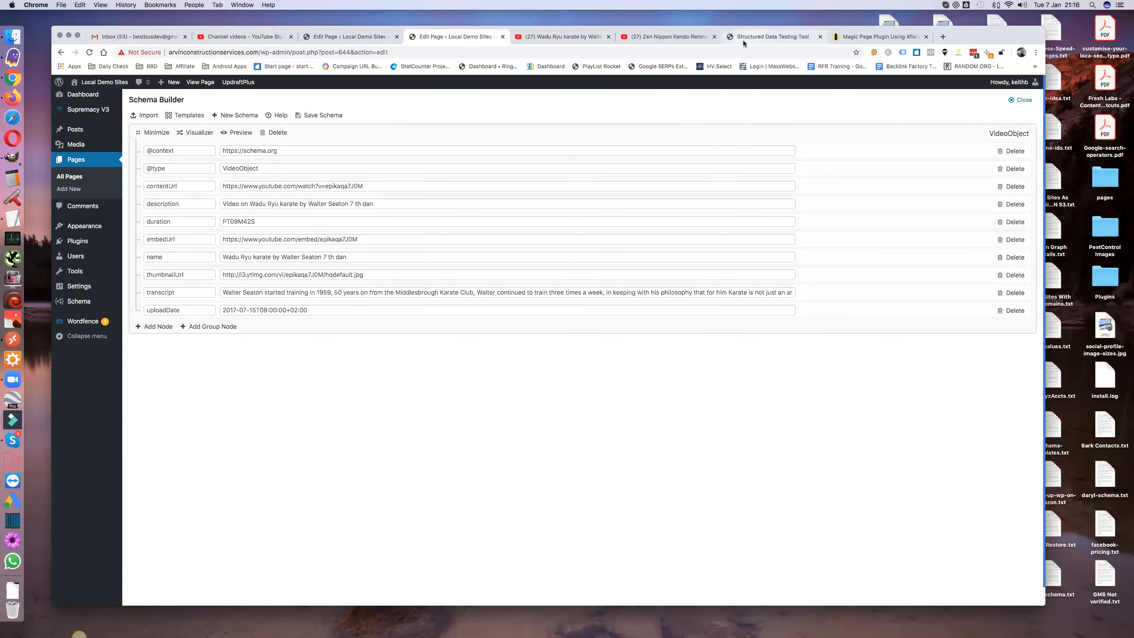
# Rerun the structured data test on the inner-page URL and check the updated VideoObject values
pyautogui.click(755, 37)
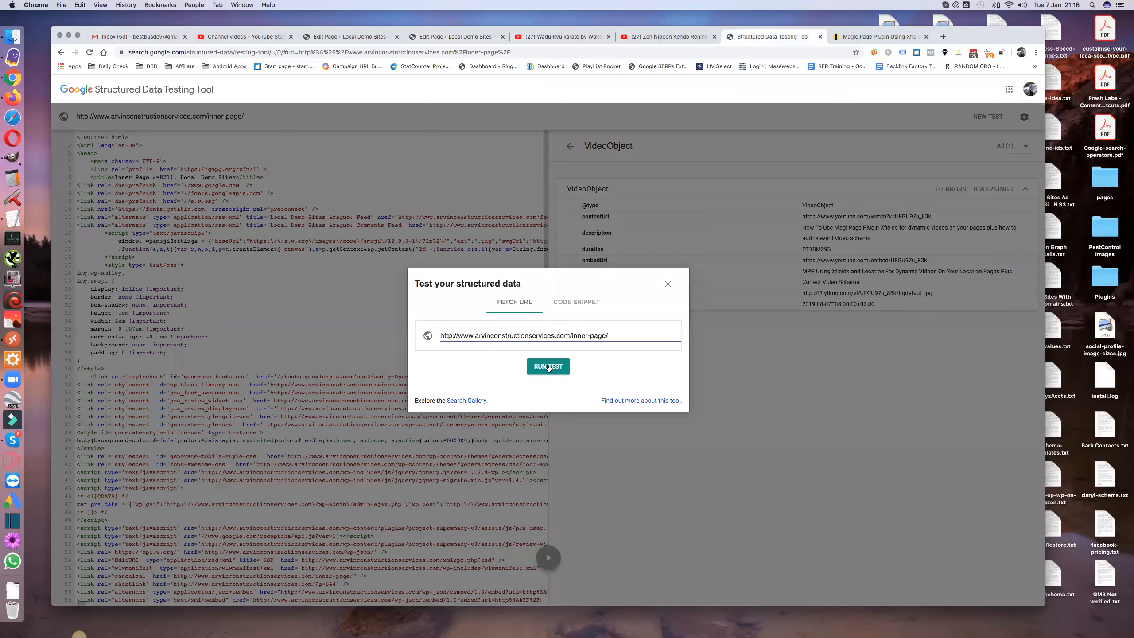
pyautogui.click(549, 366)
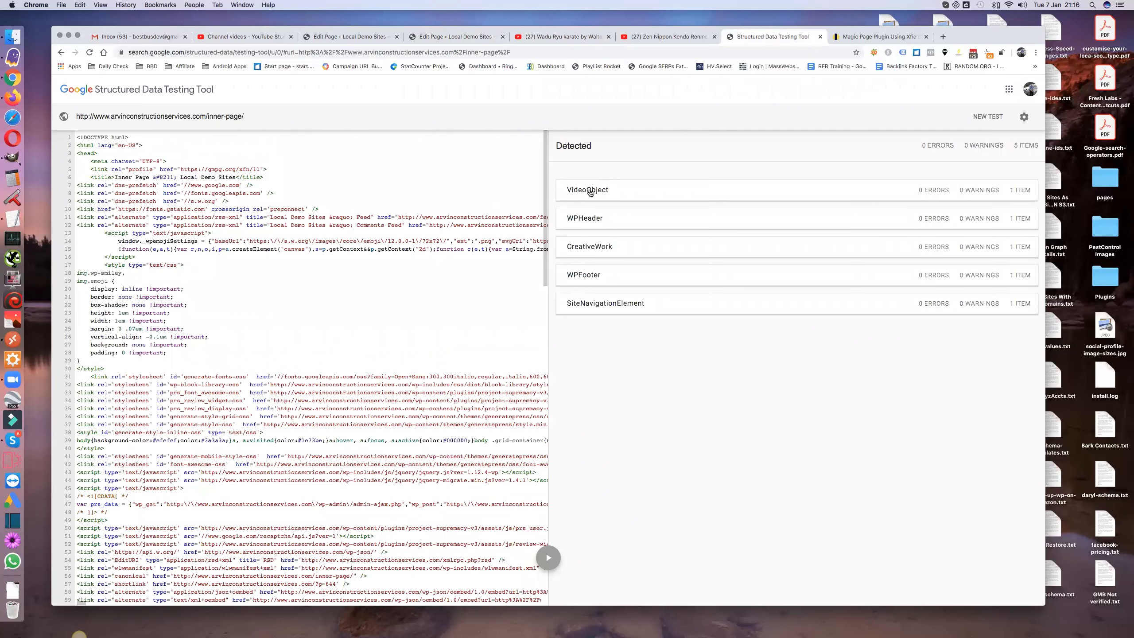
pyautogui.click(589, 192)
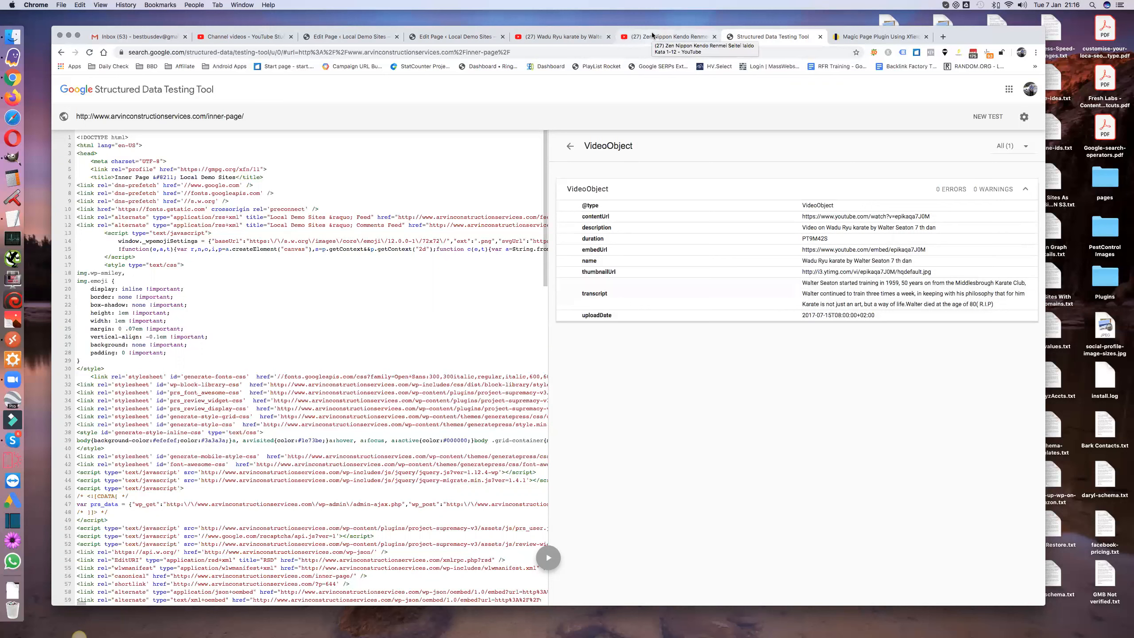
# Review the list of available shortcodes in the Schema Builder help and close it
pyautogui.click(439, 37)
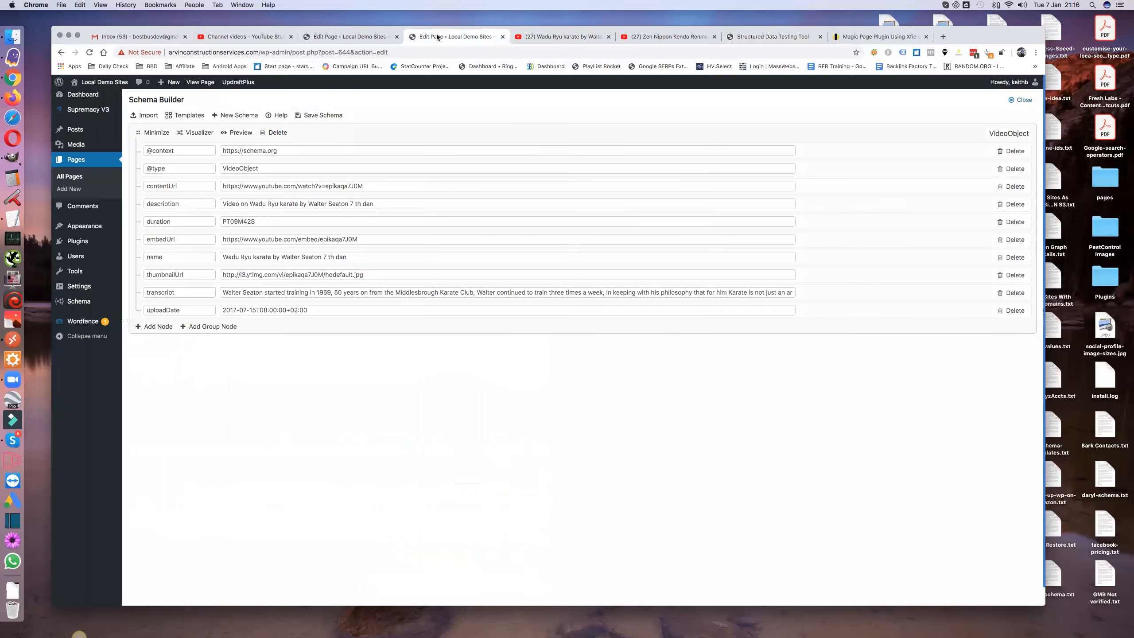
pyautogui.click(277, 116)
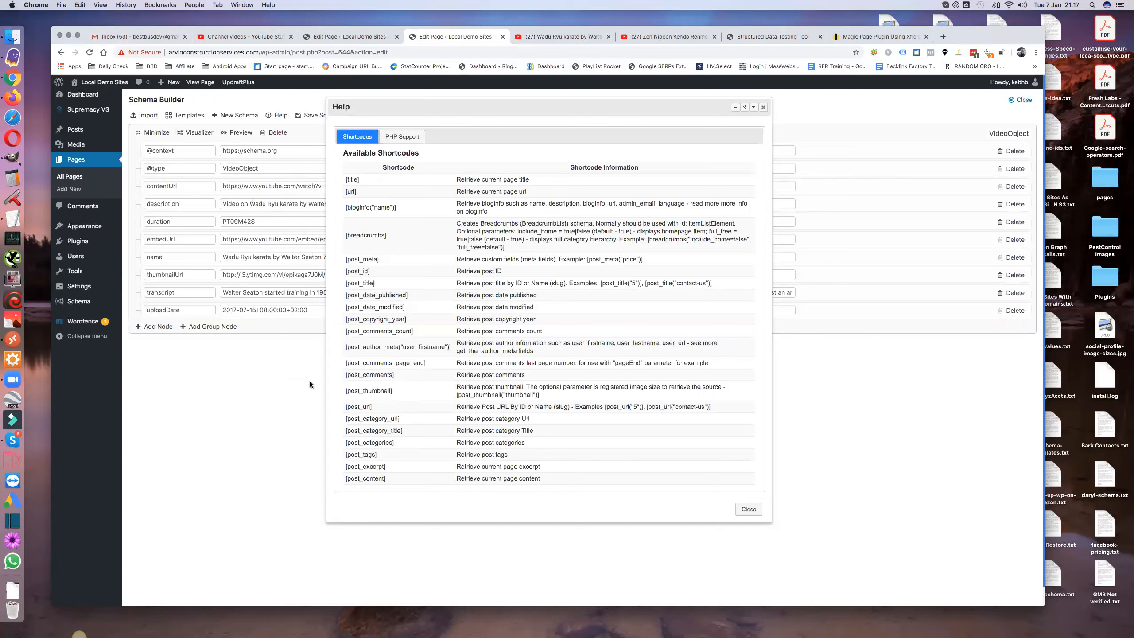
pyautogui.click(763, 107)
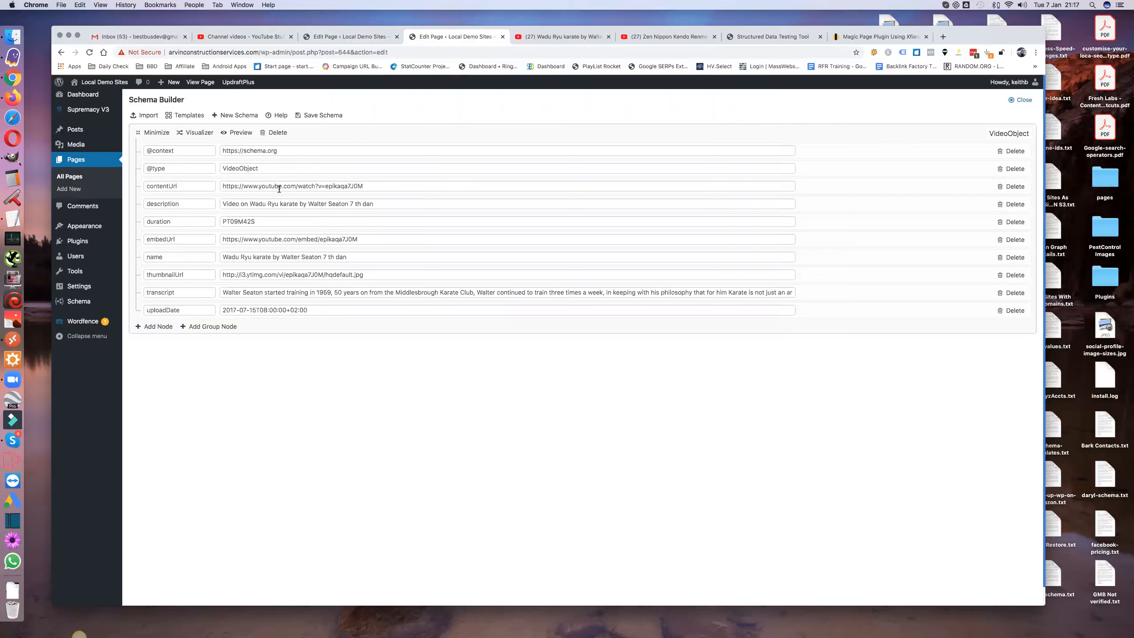
# In the Zen Nippon Kendo page's editor, start a new custom field named this-is-a-custom-field
pyautogui.click(342, 35)
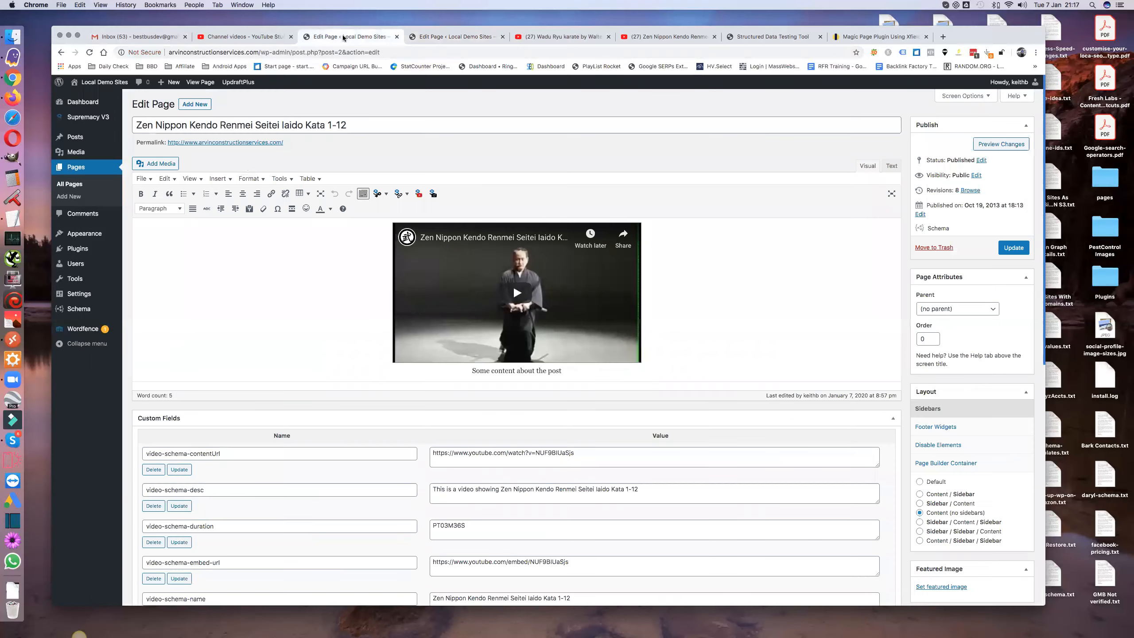
pyautogui.scroll(-3, 267, 392)
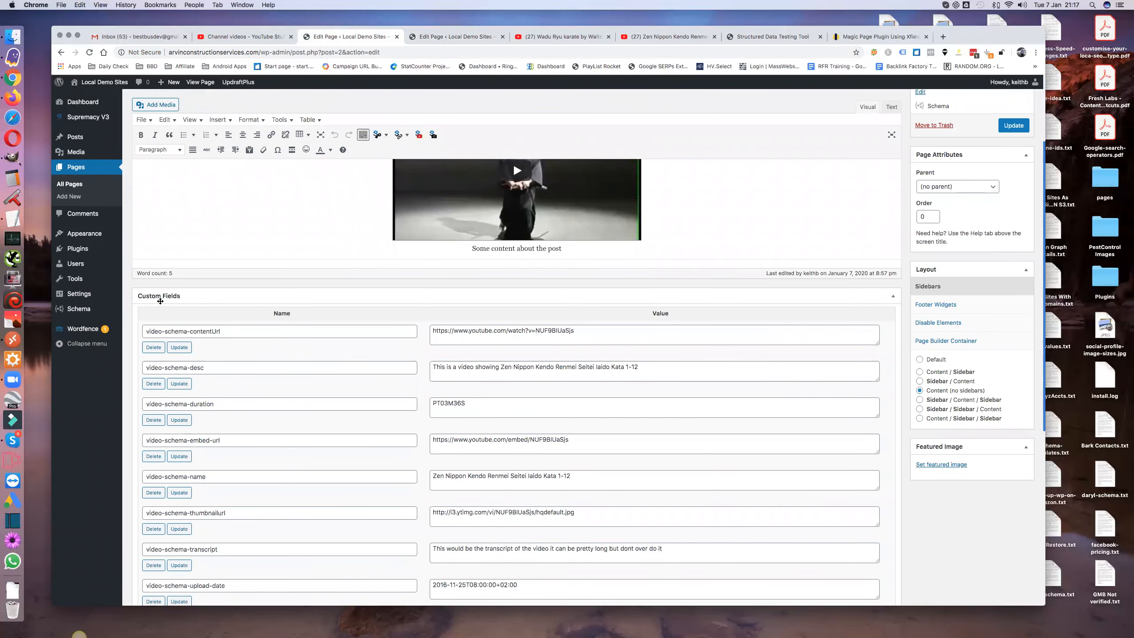
pyautogui.scroll(-2, 202, 329)
pyautogui.scroll(-1, 203, 332)
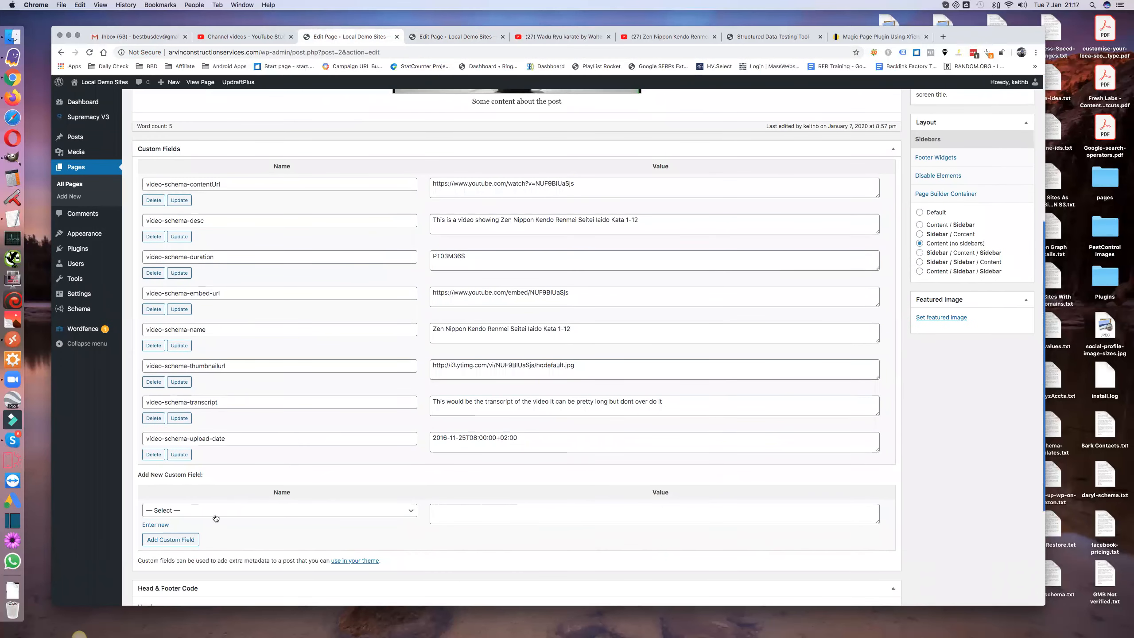
pyautogui.scroll(-1, 179, 509)
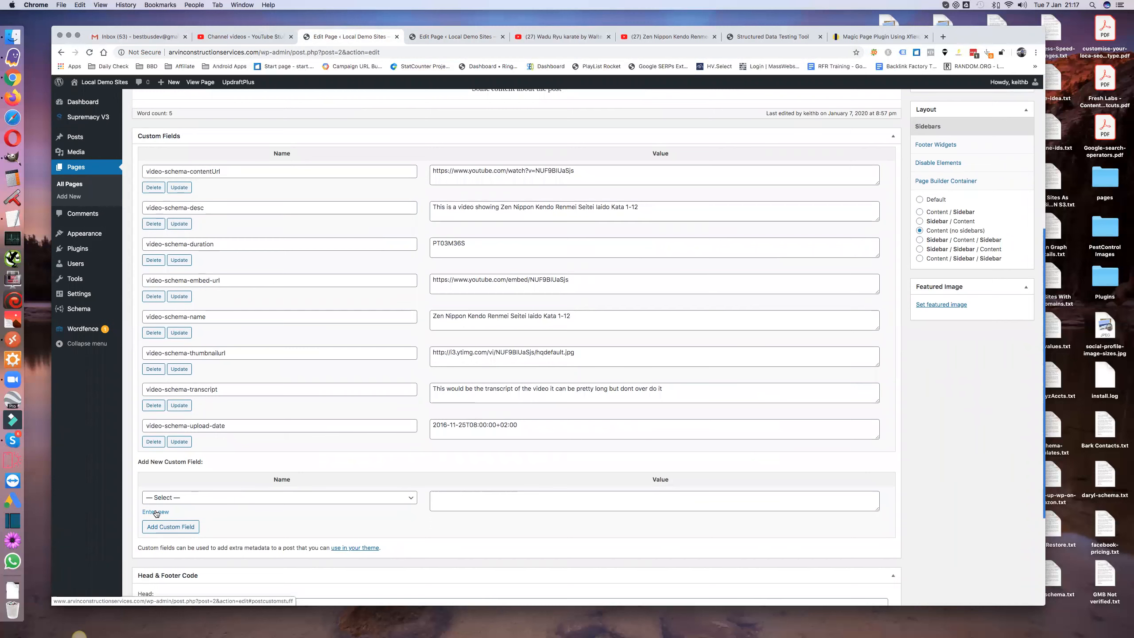
pyautogui.click(156, 512)
pyautogui.write('thi')
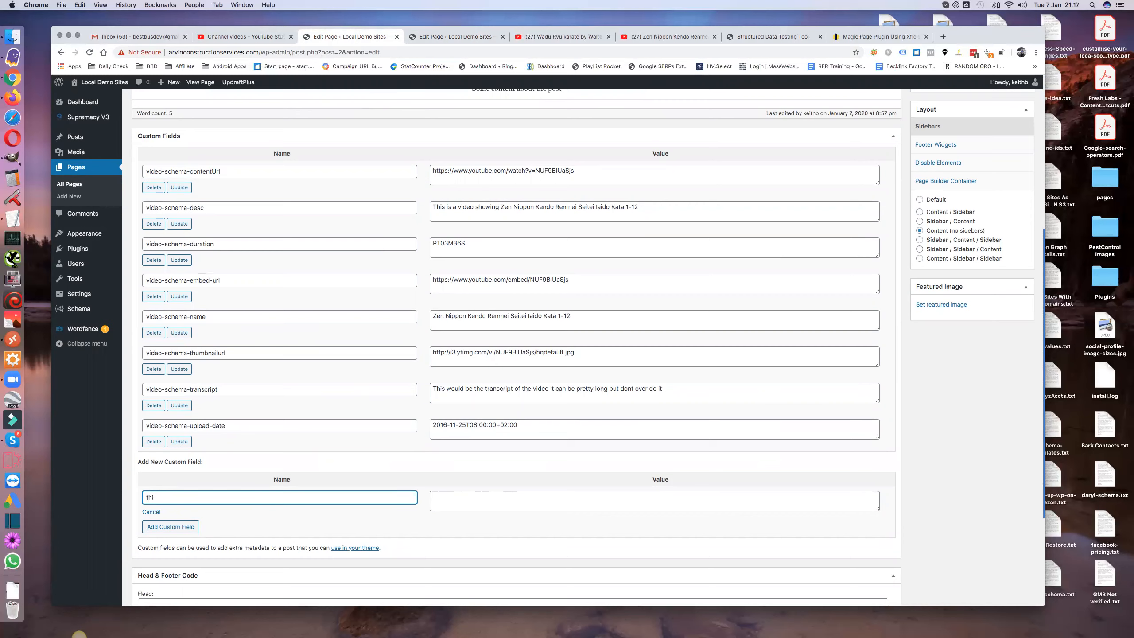
pyautogui.write('s as')
pyautogui.press('BackSpace')
pyautogui.press('BackSpace')
pyautogui.write('s-is=')
pyautogui.write('a-cust')
pyautogui.write('ield')
# Give the new custom field the value "some blurb goes in here" and add it to the page
pyautogui.click(445, 499)
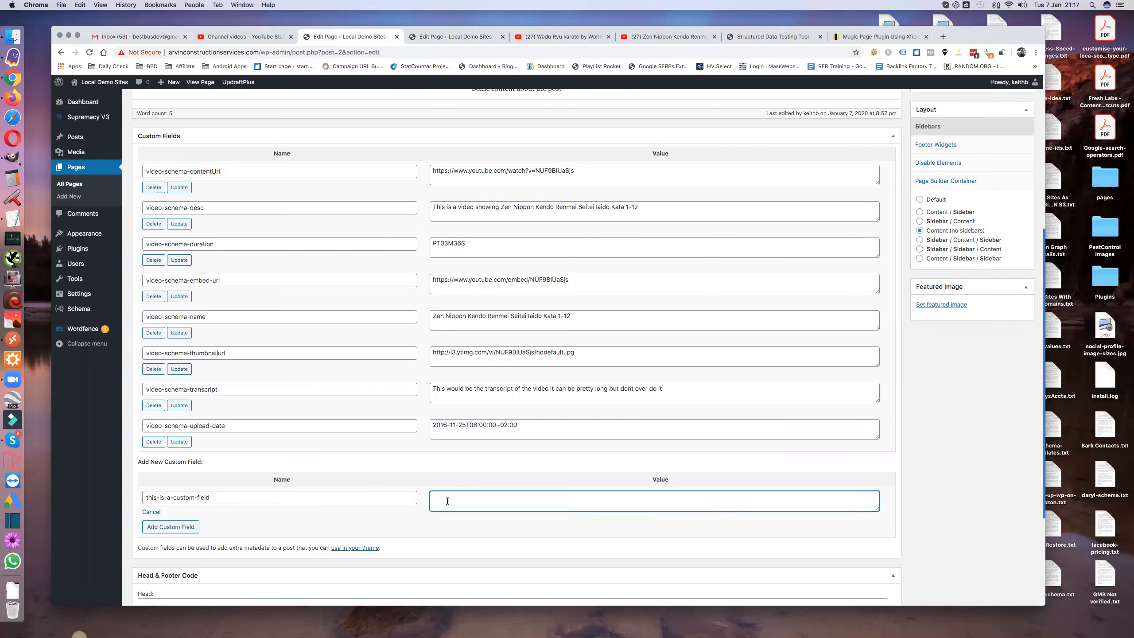
pyautogui.write('some blurb goes in here')
pyautogui.click(187, 526)
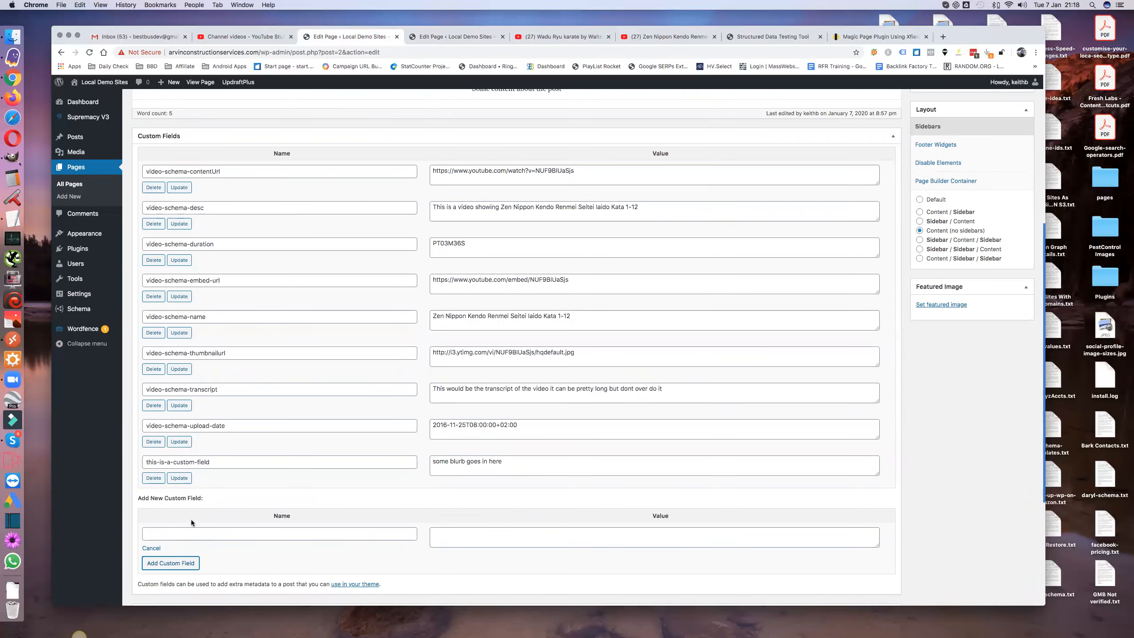
# Copy the custom field name video-schema-contentUrl and replace the VideoObject schema's contentUrl value with it
pyautogui.scroll(2, 255, 487)
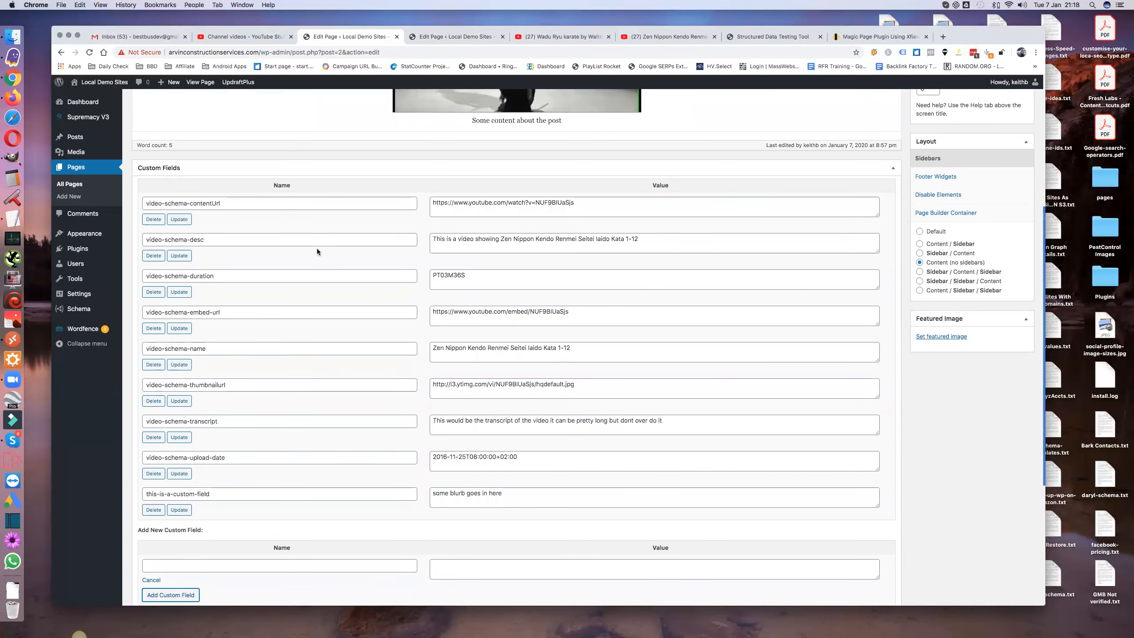
pyautogui.scroll(1, 297, 254)
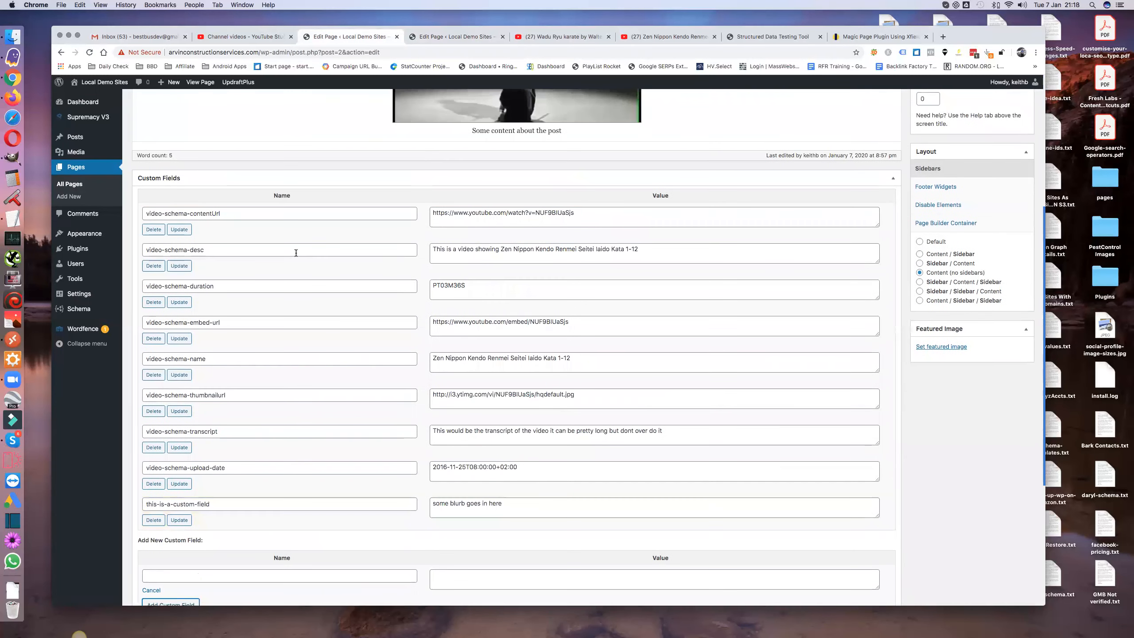
pyautogui.click(217, 213)
pyautogui.press('super+a')
pyautogui.press('super+c')
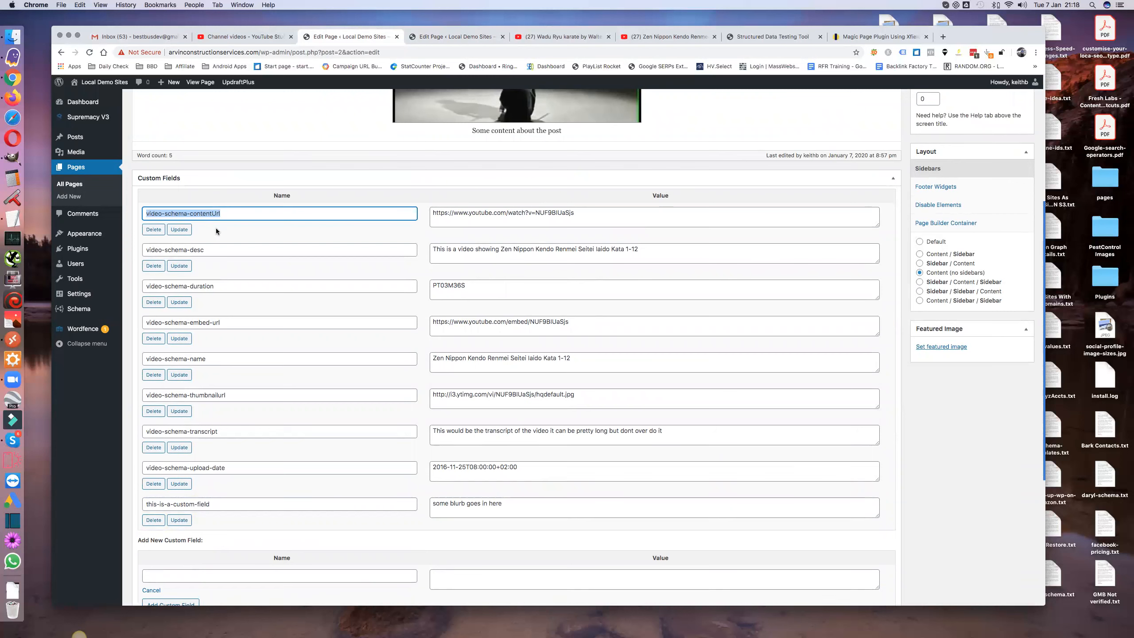
pyautogui.click(455, 39)
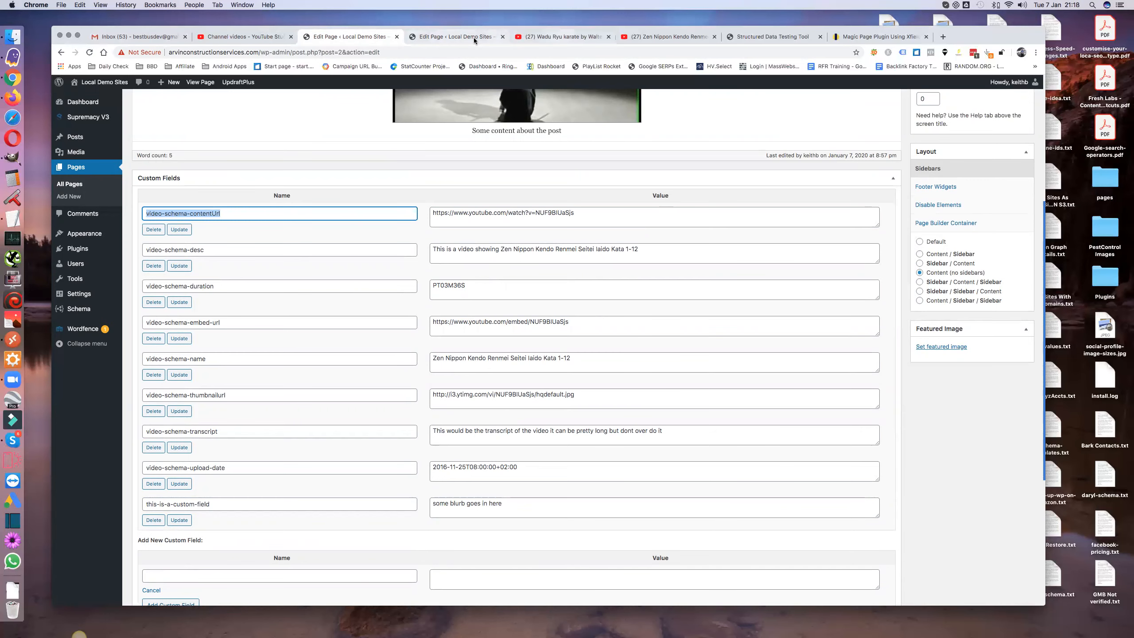
pyautogui.tripleClick(263, 185)
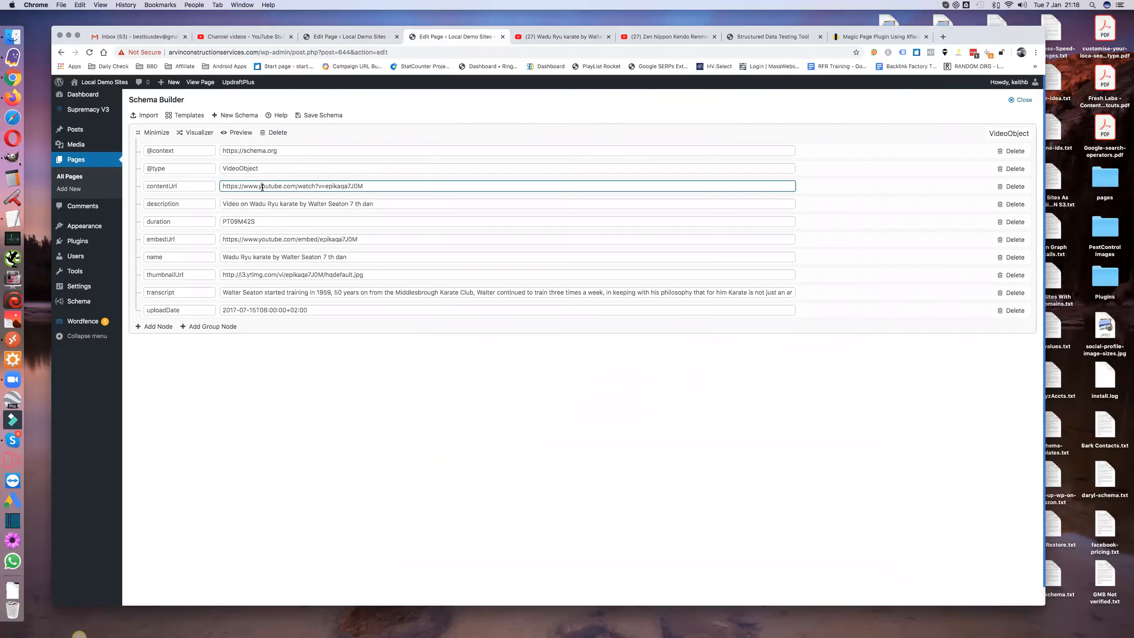
pyautogui.press('super+v')
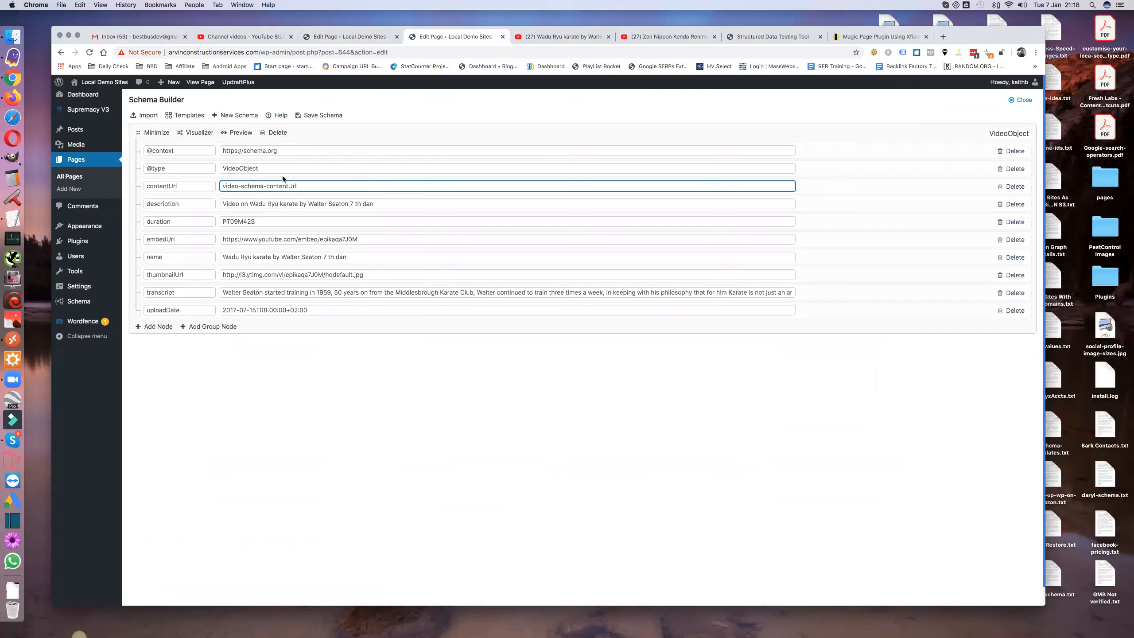
# Copy the custom field name this-is-a-custom-field and replace the schema's description value with it
pyautogui.click(358, 38)
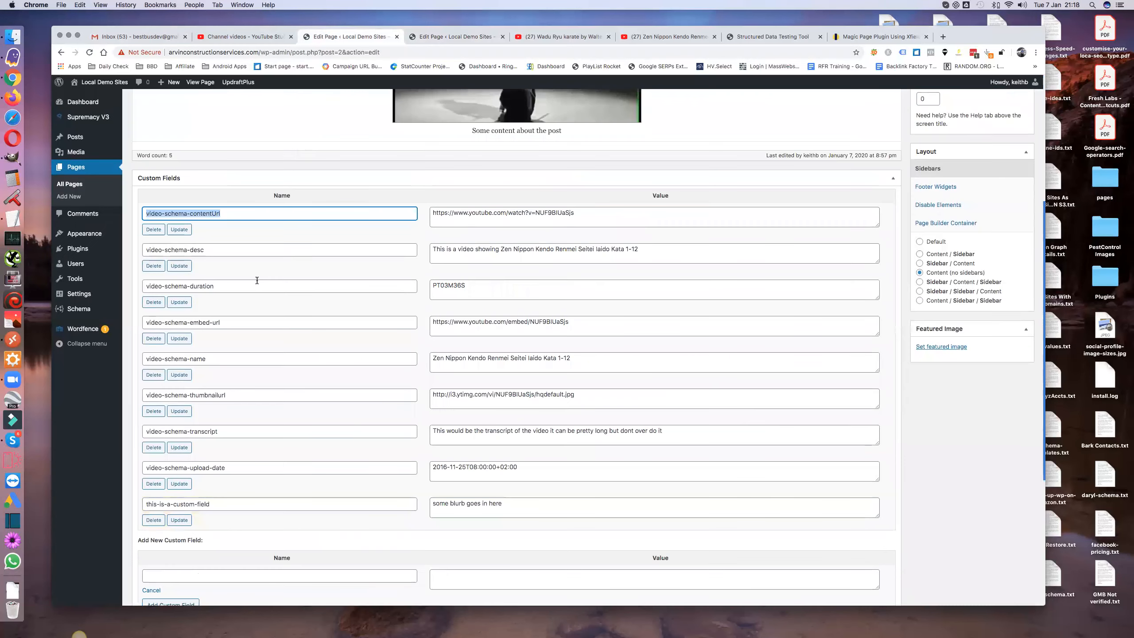
pyautogui.doubleClick(217, 248)
pyautogui.click(217, 249)
pyautogui.click(202, 503)
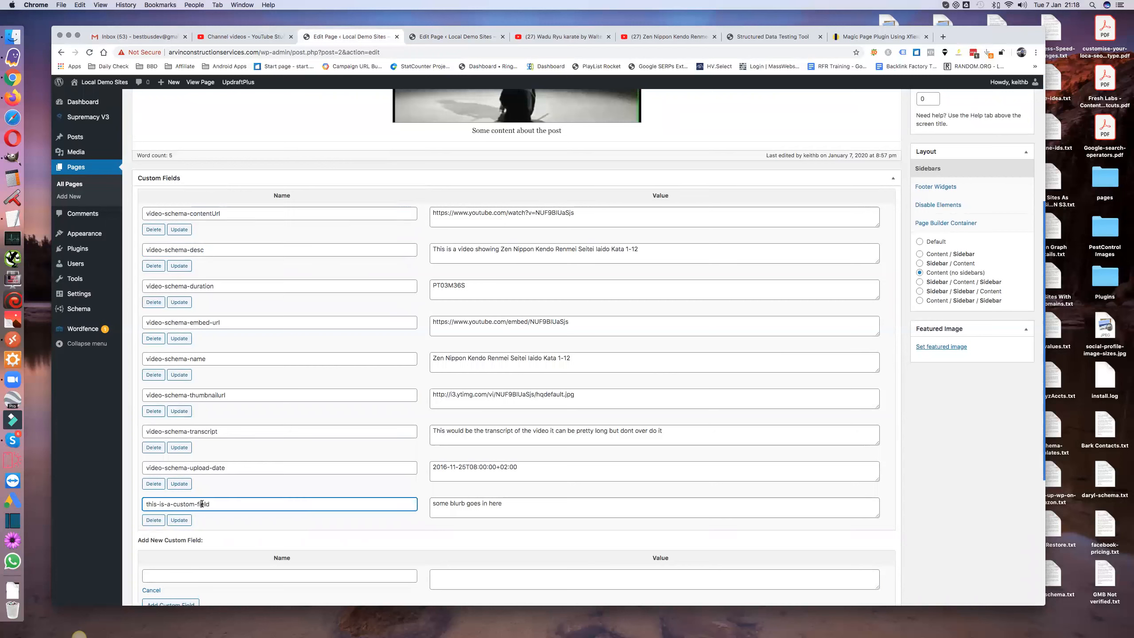
pyautogui.tripleClick(202, 504)
pyautogui.press('super+c')
pyautogui.click(462, 36)
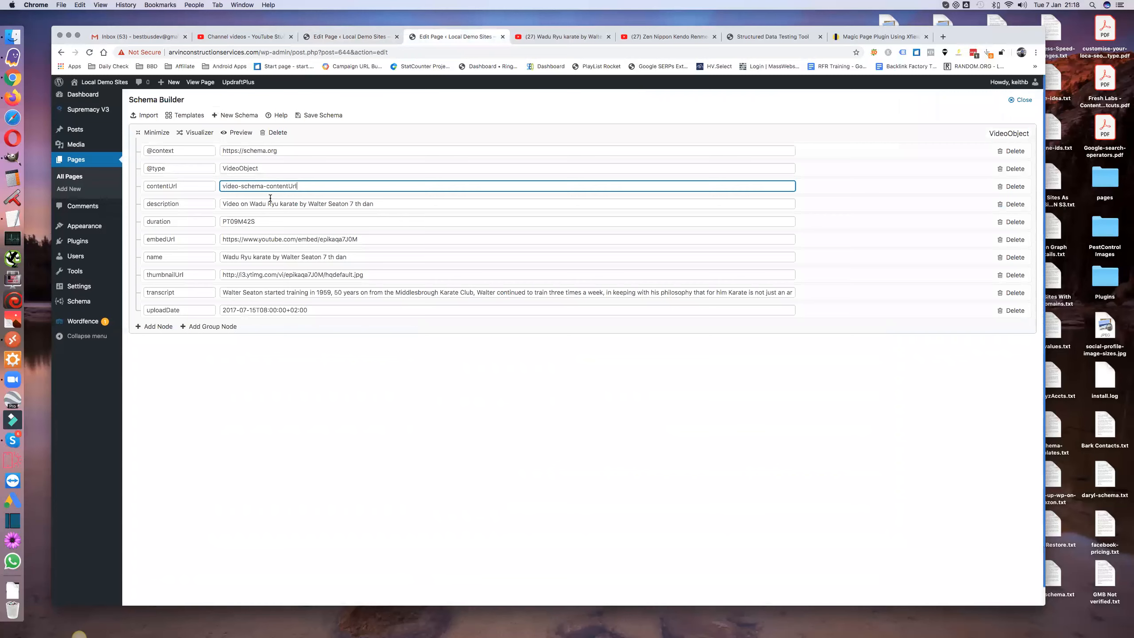
pyautogui.tripleClick(270, 200)
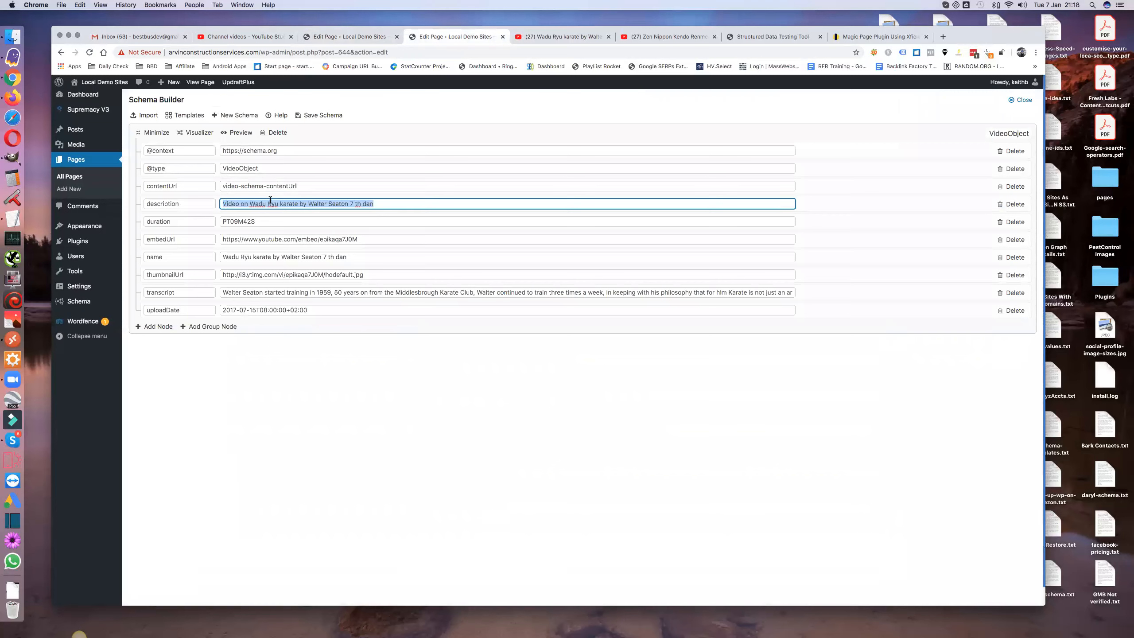
pyautogui.press('super+v')
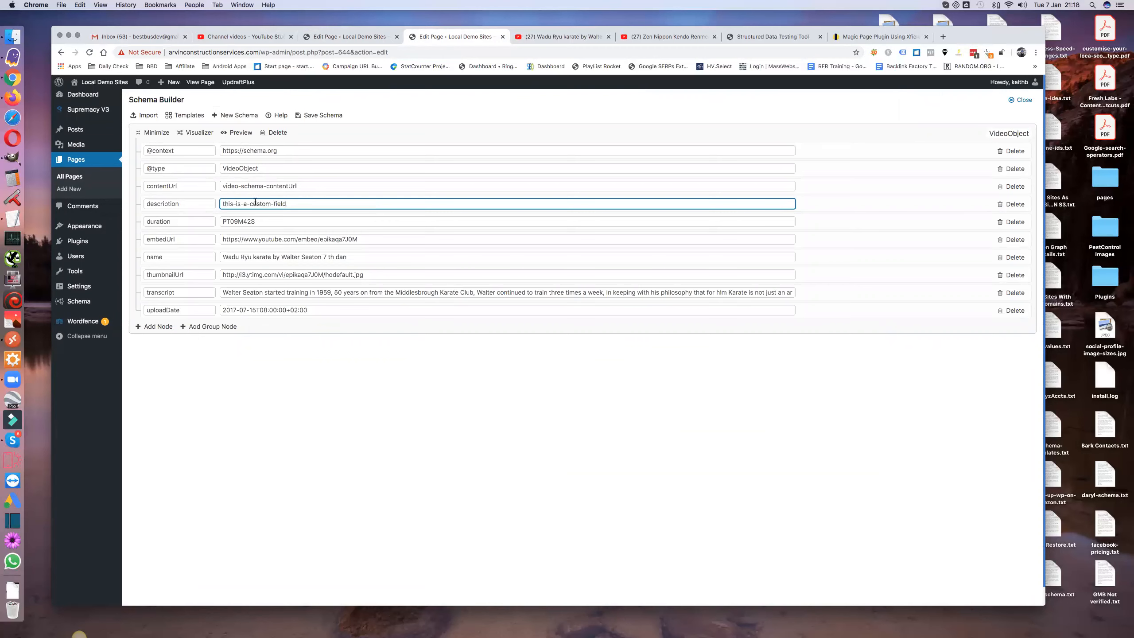
# Copy the custom field name video-schema-duration and replace the schema's duration value with it
pyautogui.click(357, 36)
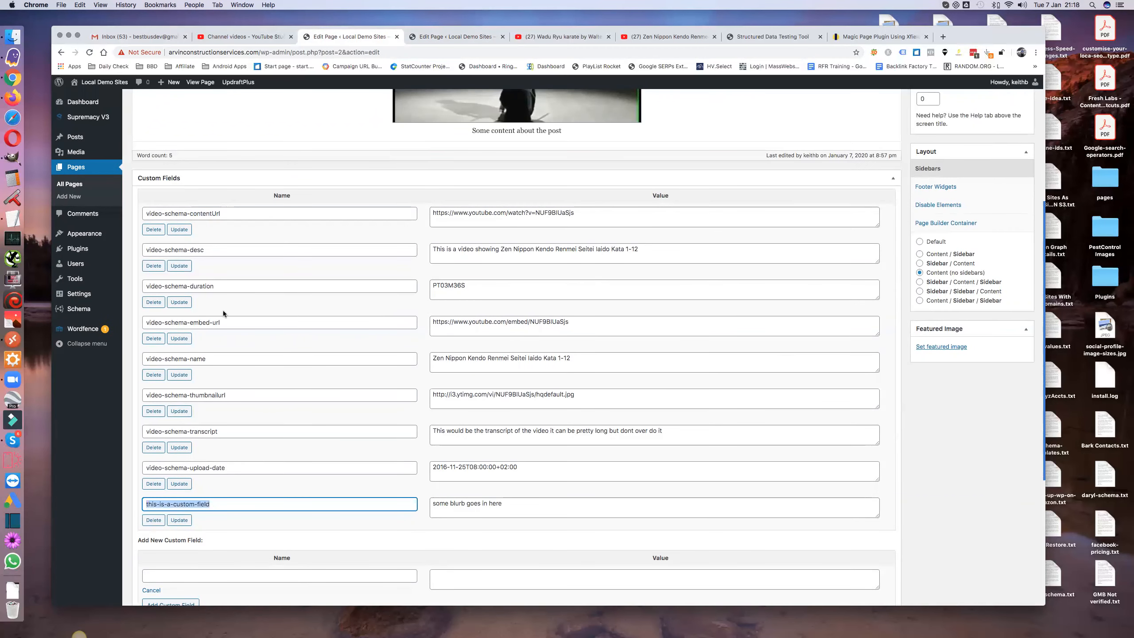
pyautogui.doubleClick(211, 287)
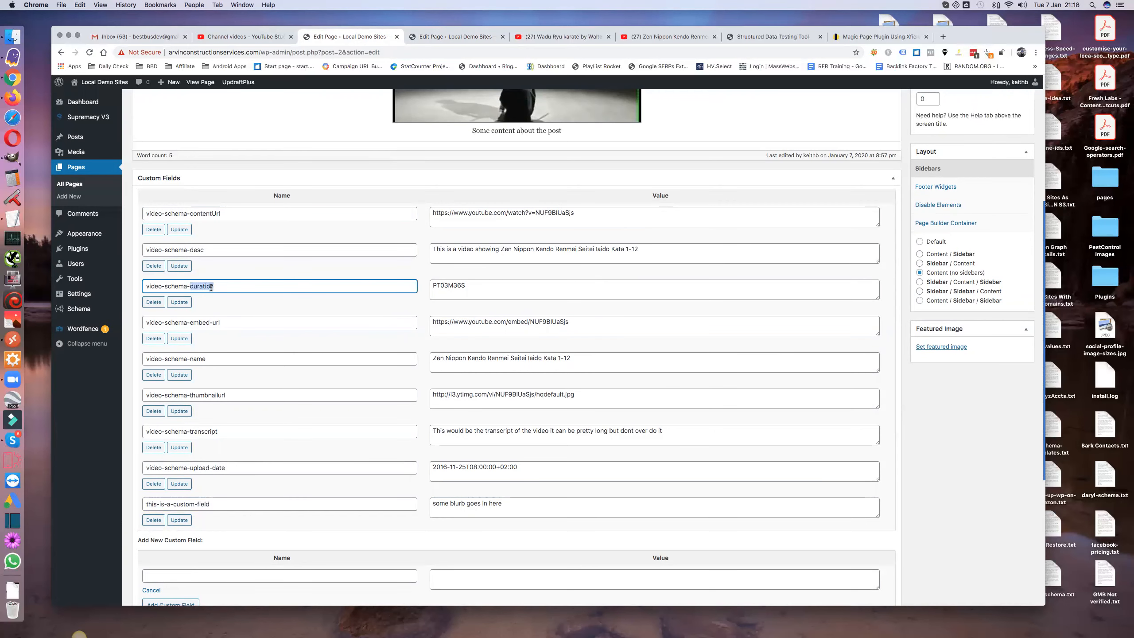
pyautogui.press('super+a')
pyautogui.press('super+c')
pyautogui.click(448, 34)
pyautogui.click(247, 221)
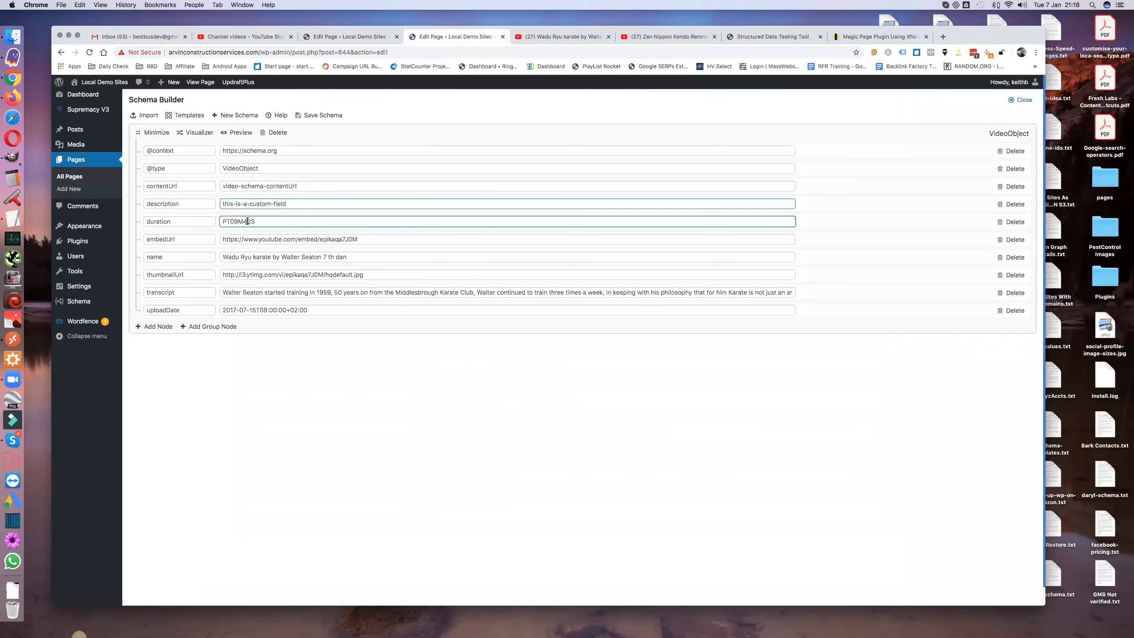
pyautogui.press('super+a')
pyautogui.press('super+v')
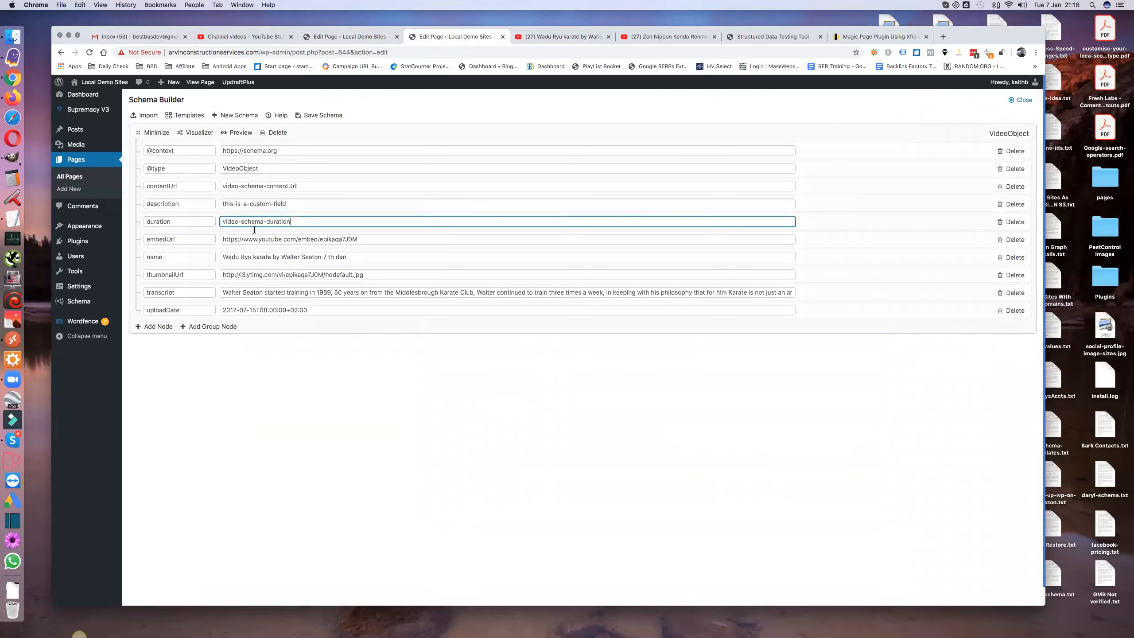
# Copy the custom field name video-schema-embed-url and replace the schema's embedUrl value with it
pyautogui.click(359, 36)
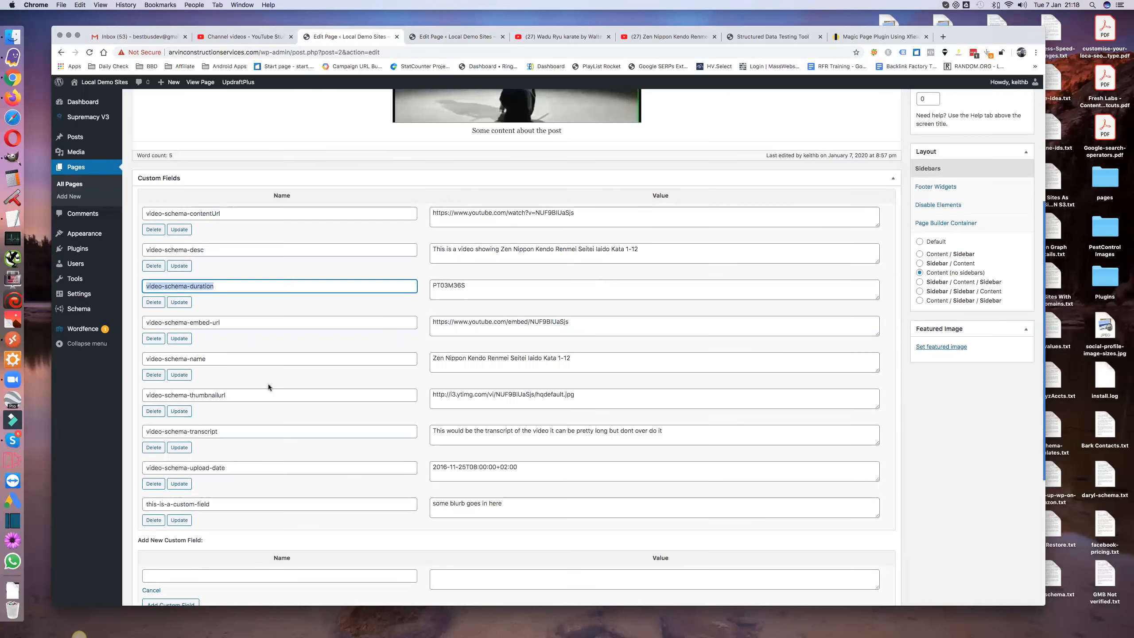
pyautogui.tripleClick(202, 322)
pyautogui.press('super+c')
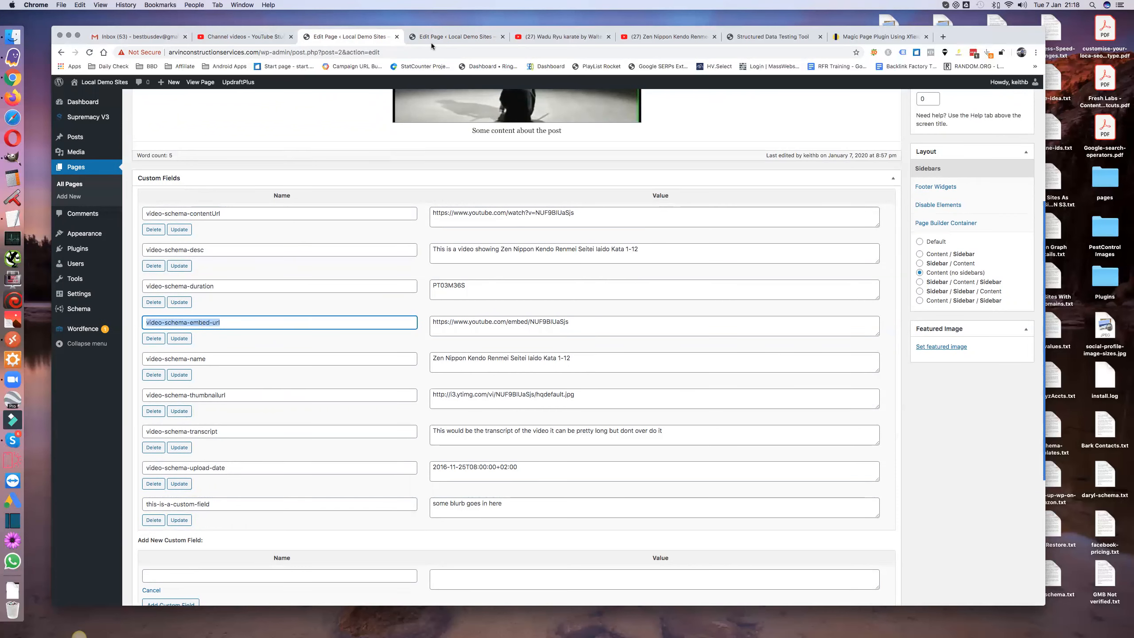
pyautogui.hotkey('ctrl', 'Tab')
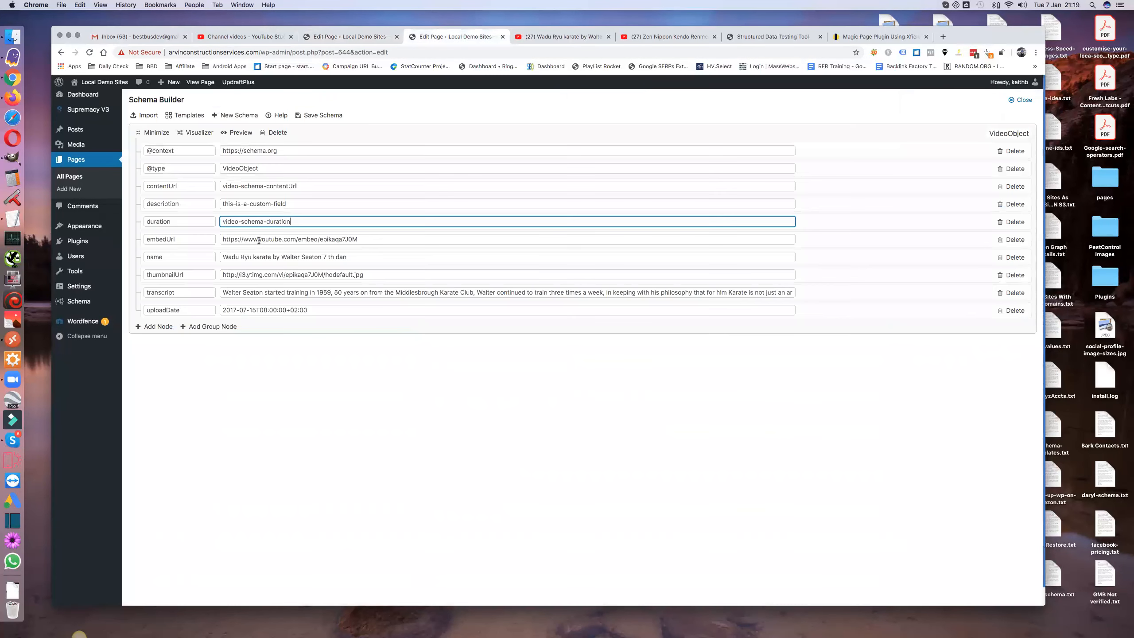
pyautogui.click(262, 239)
pyautogui.doubleClick(263, 239)
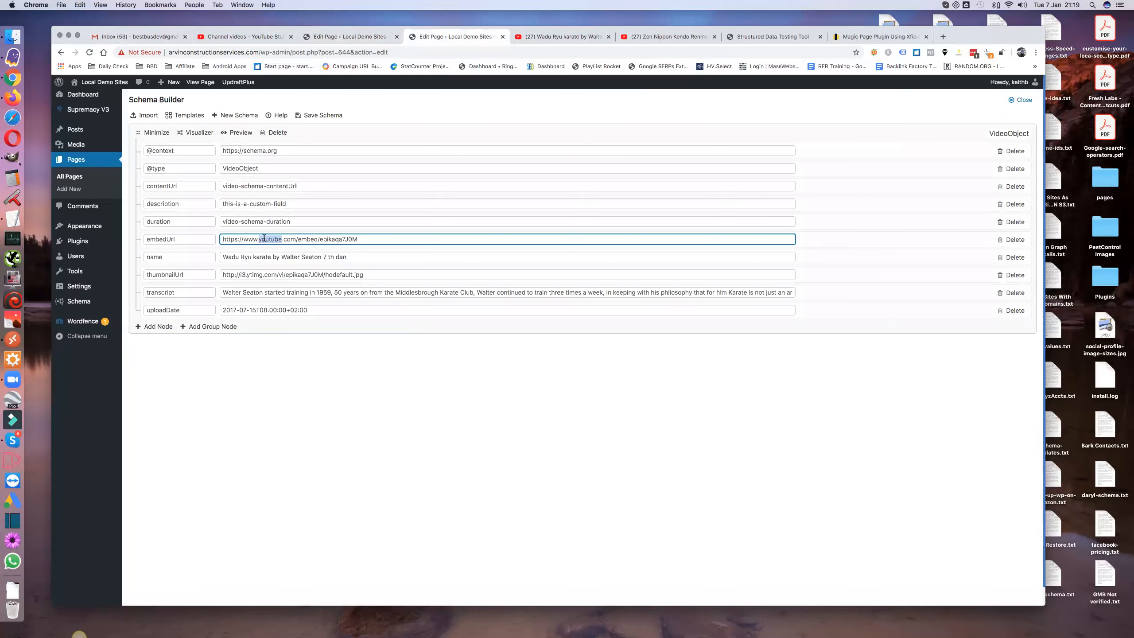
pyautogui.press('super+a')
pyautogui.press('super+v')
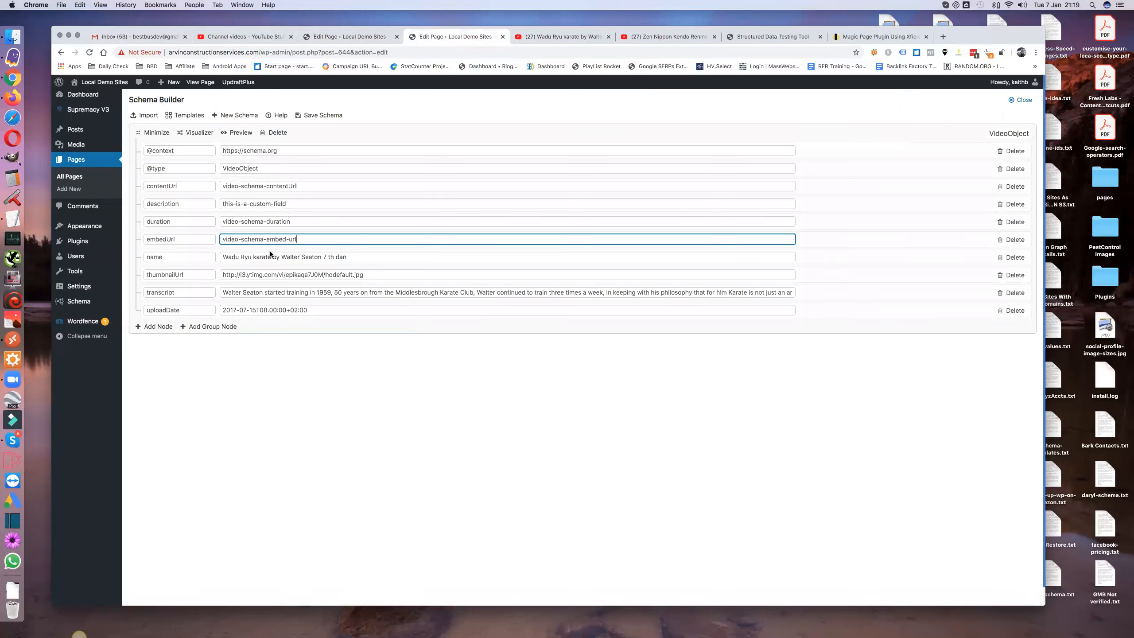
# Copy the custom field name video-schema-name and replace the schema's name value with it
pyautogui.click(363, 38)
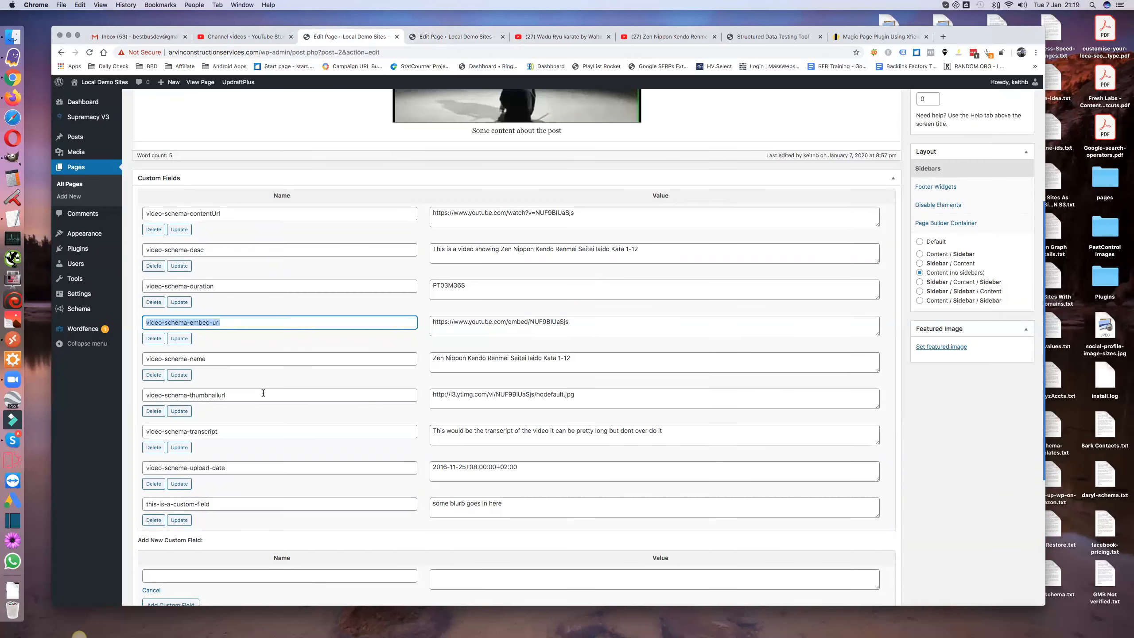
pyautogui.tripleClick(211, 361)
pyautogui.press('super+c')
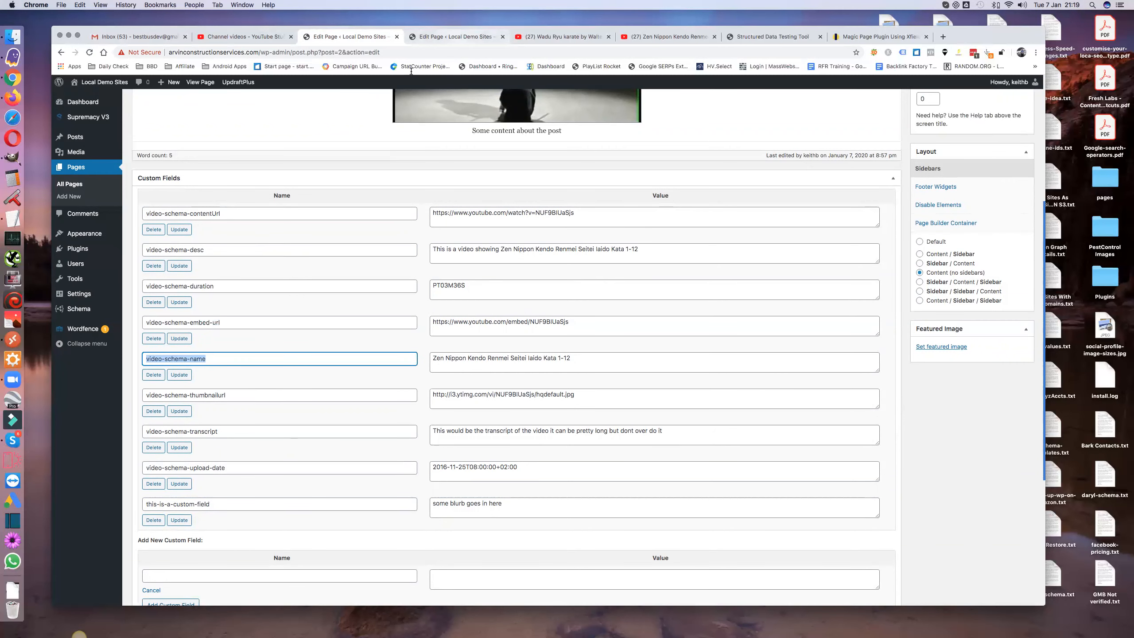
pyautogui.hotkey('ctrl', 'Tab')
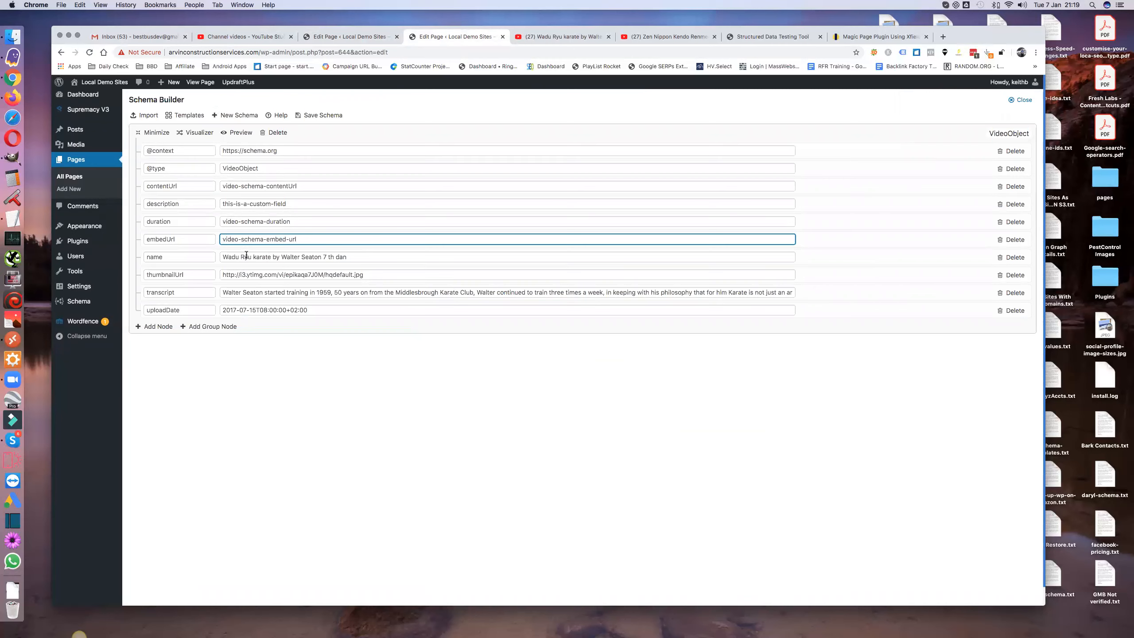
pyautogui.tripleClick(246, 257)
pyautogui.press('super+v')
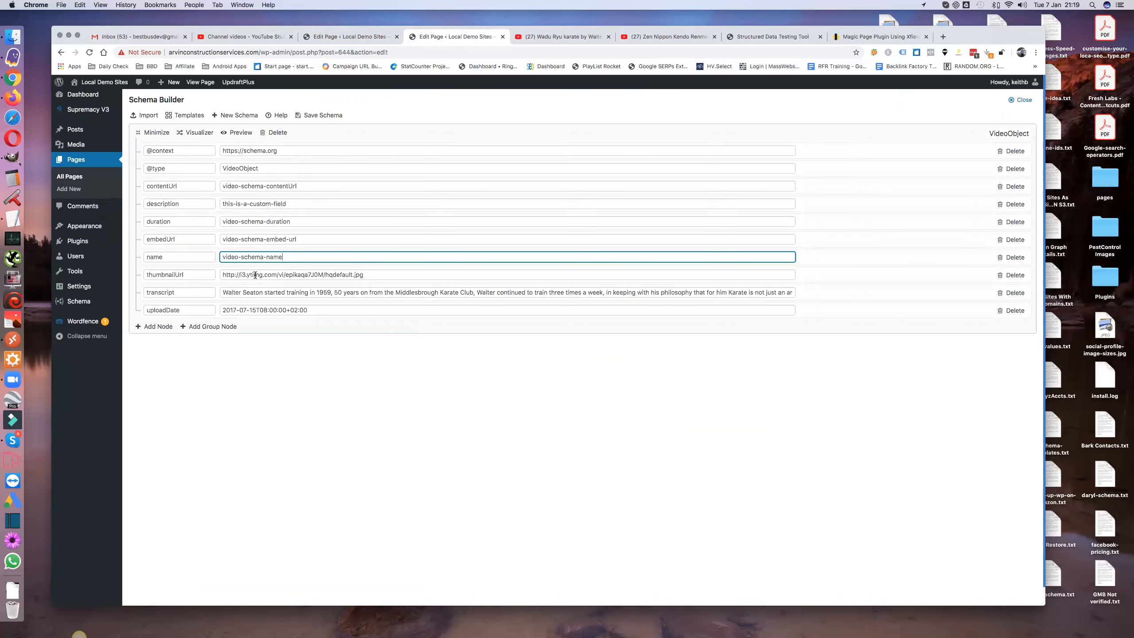
# Set the schema's thumbnailUrl to video-schema-thumbnailurl and its transcript to video-schema-transcript, reusing the copied field name
pyautogui.tripleClick(294, 274)
pyautogui.press('super+v')
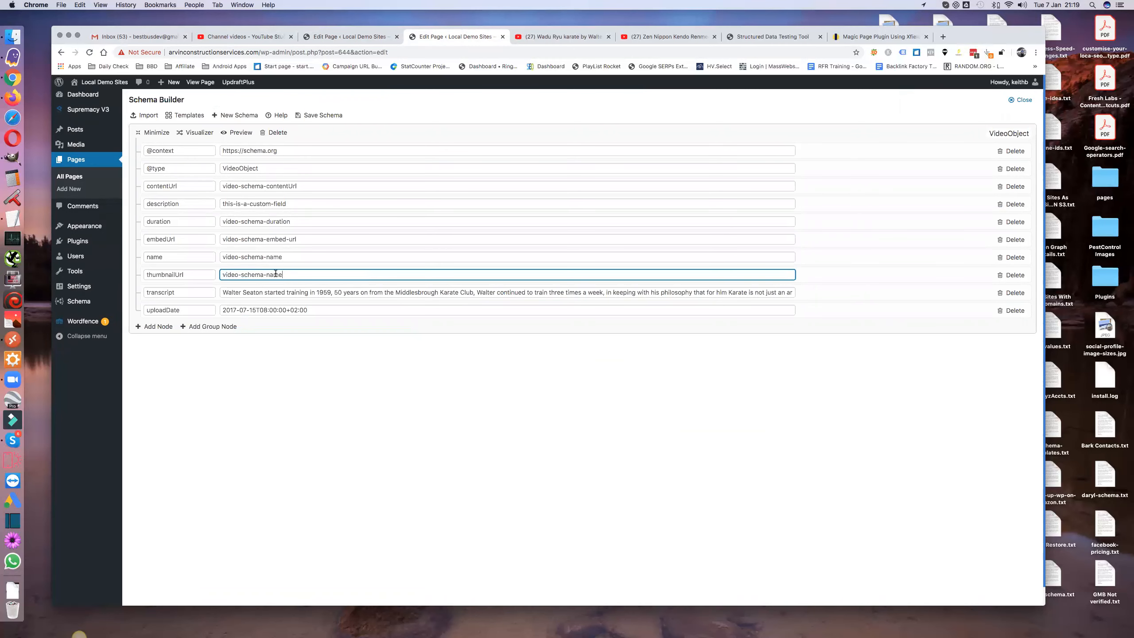
pyautogui.doubleClick(275, 274)
pyautogui.write('thumbnailurl')
pyautogui.tripleClick(294, 290)
pyautogui.press('super+v')
pyautogui.doubleClick(275, 291)
pyautogui.write('transcript')
# Set the schema's uploadDate to video-schema-upload-date and compare the entered names with the page's custom fields
pyautogui.tripleClick(266, 310)
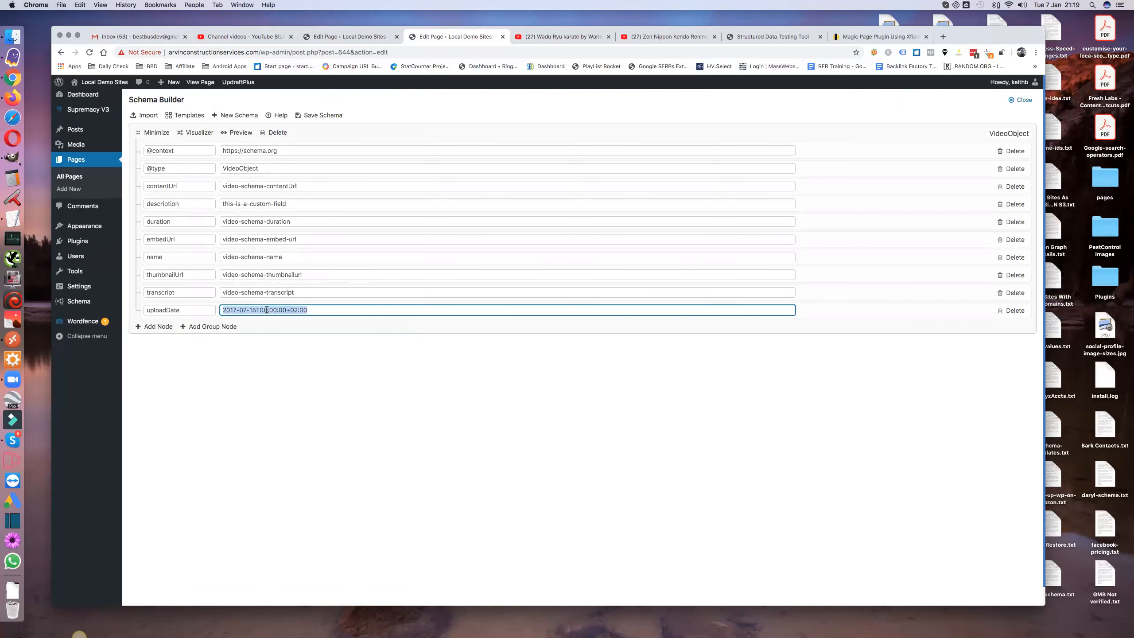
pyautogui.press('super+v')
pyautogui.doubleClick(274, 310)
pyautogui.write('upload-date')
pyautogui.click(361, 36)
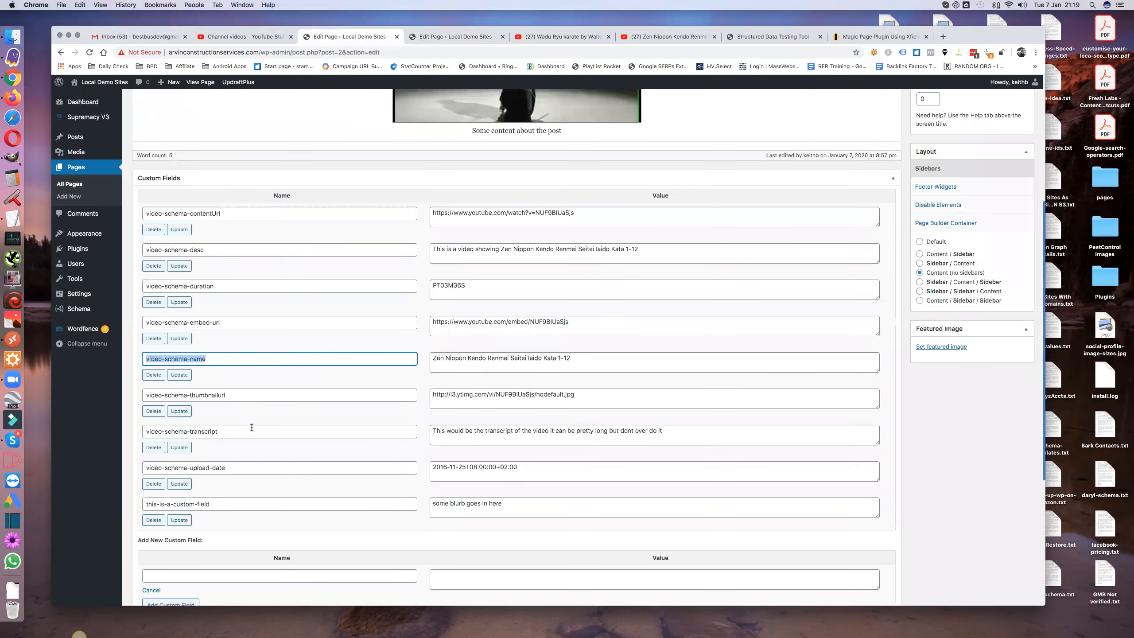
pyautogui.click(451, 34)
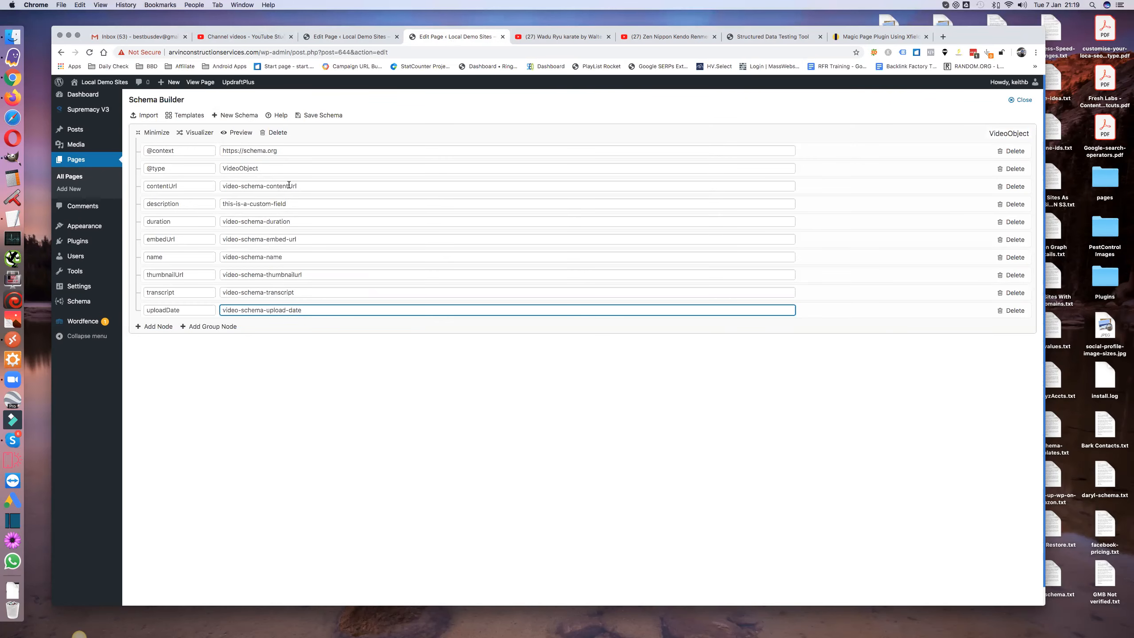
# Copy the [post_meta shortcode opening from the shortcode help and put it before the contentUrl, description and duration values
pyautogui.click(280, 117)
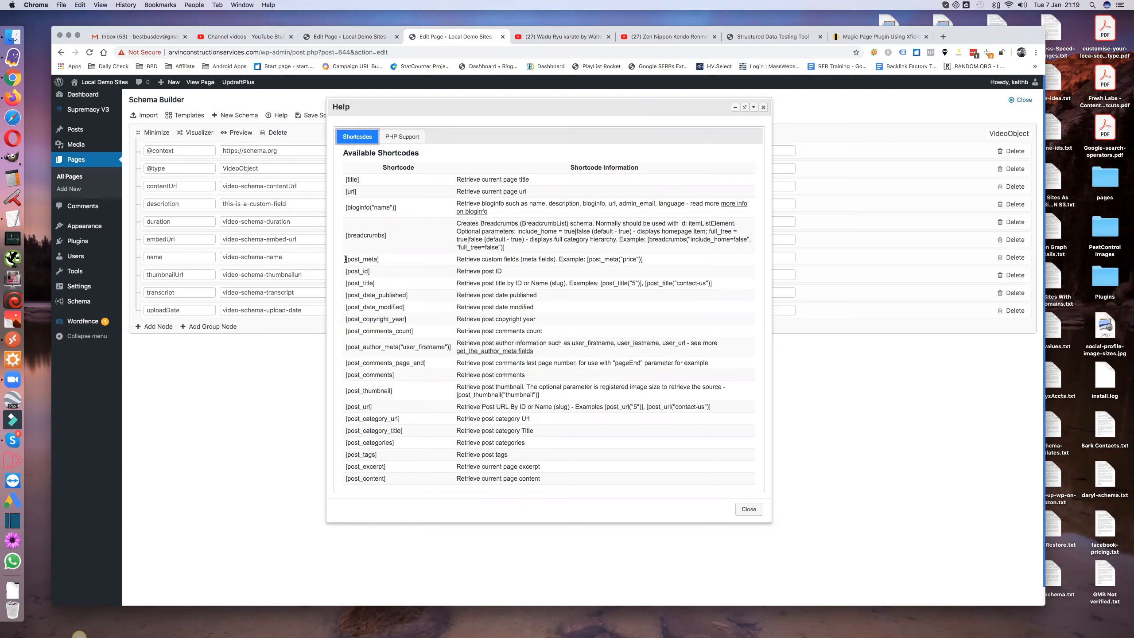
pyautogui.moveTo(346, 259); pyautogui.dragTo(378, 259)
pyautogui.press('super+c')
pyautogui.click(244, 185)
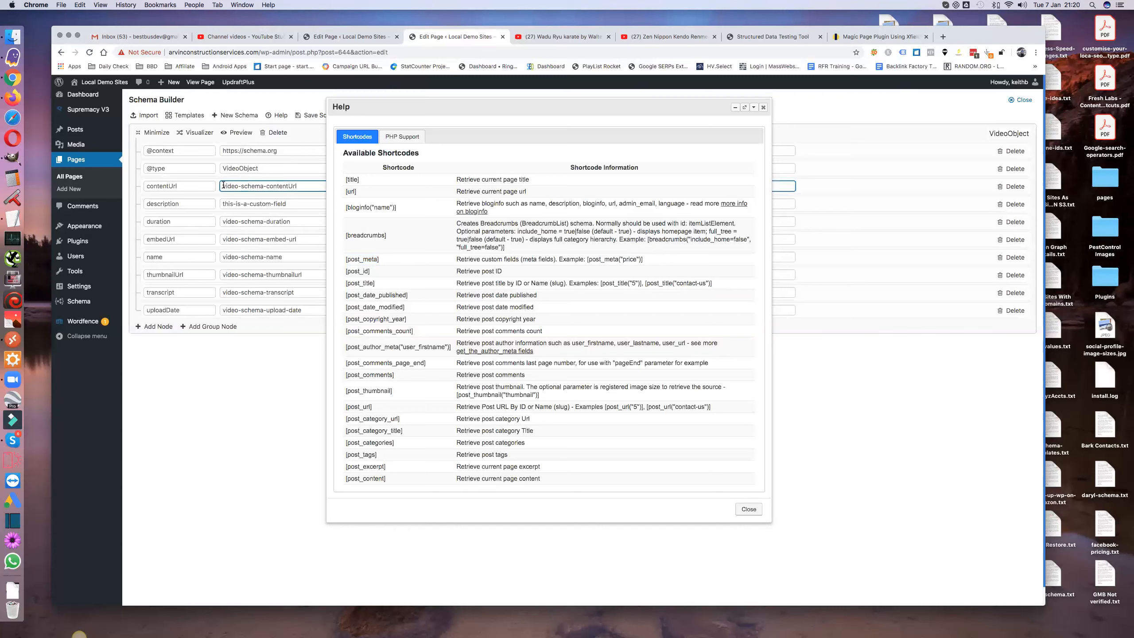
pyautogui.press('super+v')
pyautogui.click(223, 204)
pyautogui.press('super+v')
pyautogui.click(223, 221)
pyautogui.press('super+v')
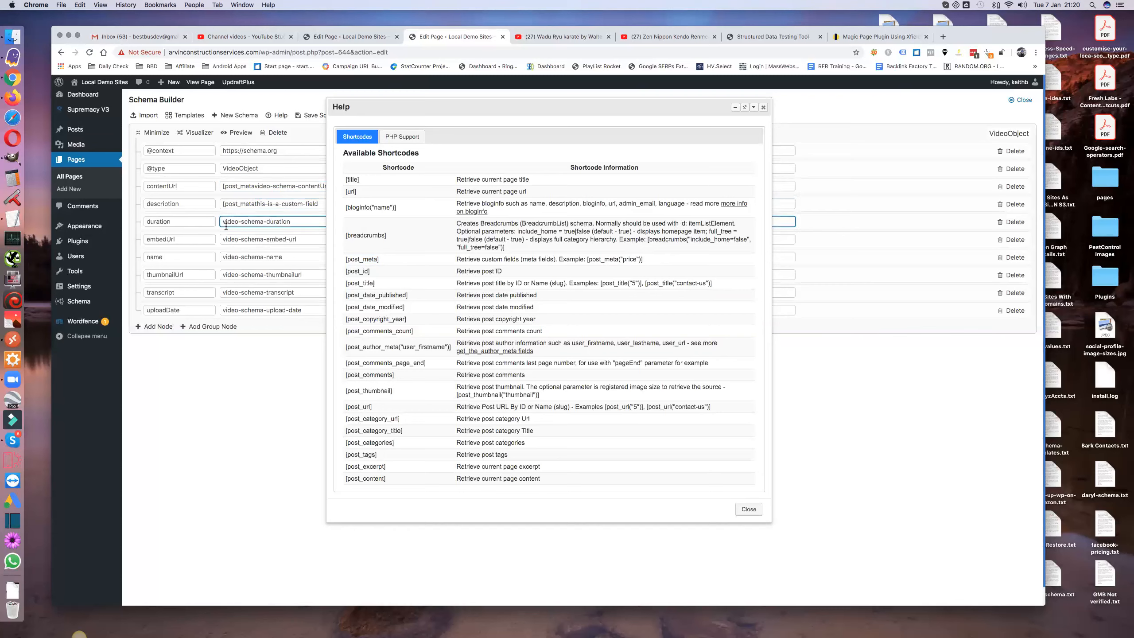
pyautogui.click(763, 107)
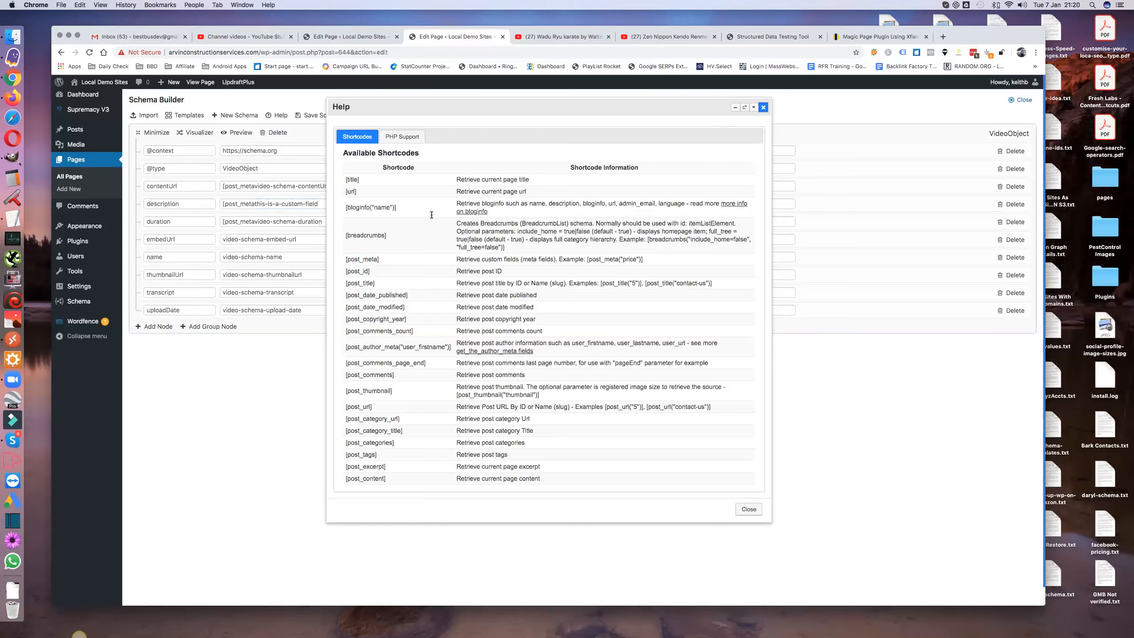
# Put the copied [post_meta prefix before the embedUrl, name, thumbnailUrl, transcript and uploadDate values
pyautogui.click(223, 238)
pyautogui.press('super+v')
pyautogui.click(223, 258)
pyautogui.press('super+v')
pyautogui.click(223, 274)
pyautogui.press('super+v')
pyautogui.click(223, 293)
pyautogui.press('super+v')
pyautogui.click(223, 309)
pyautogui.press('super+v')
# Insert (" between post_meta and the field name in the uploadDate and transcript values
pyautogui.write('"')
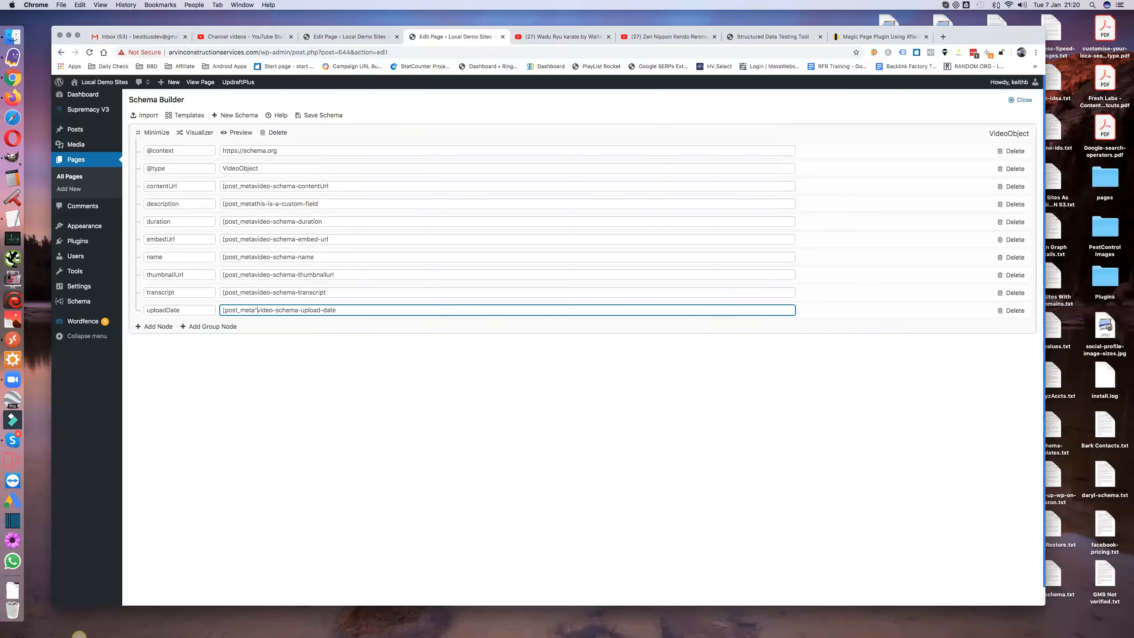
pyautogui.click(257, 293)
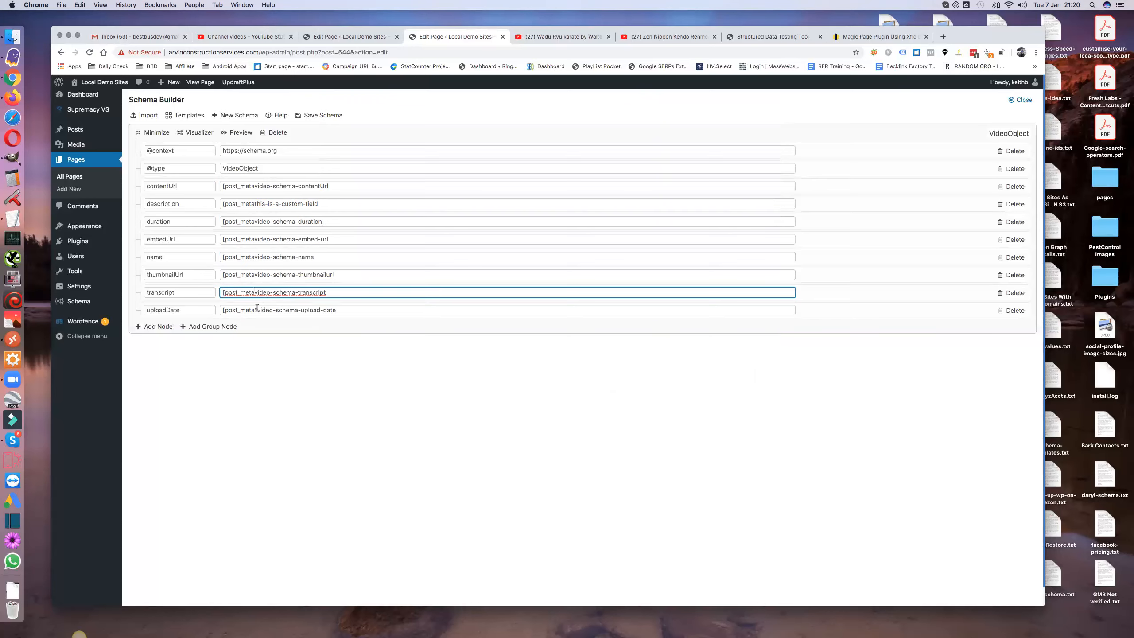
pyautogui.click(256, 308)
pyautogui.press('BackSpace')
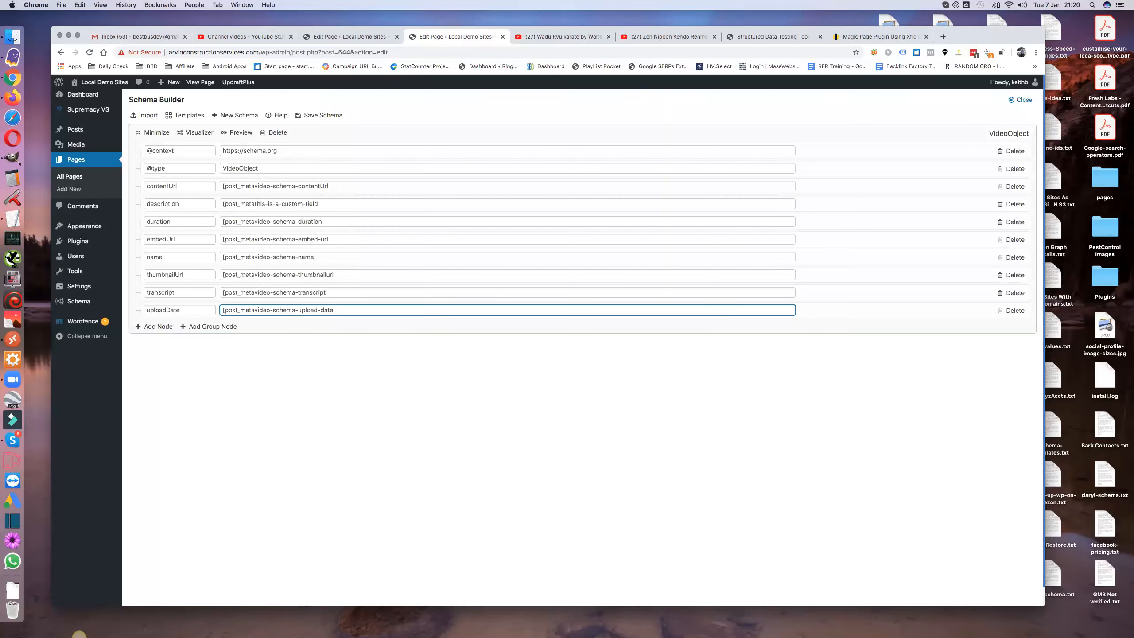
pyautogui.write('("')
pyautogui.click(257, 297)
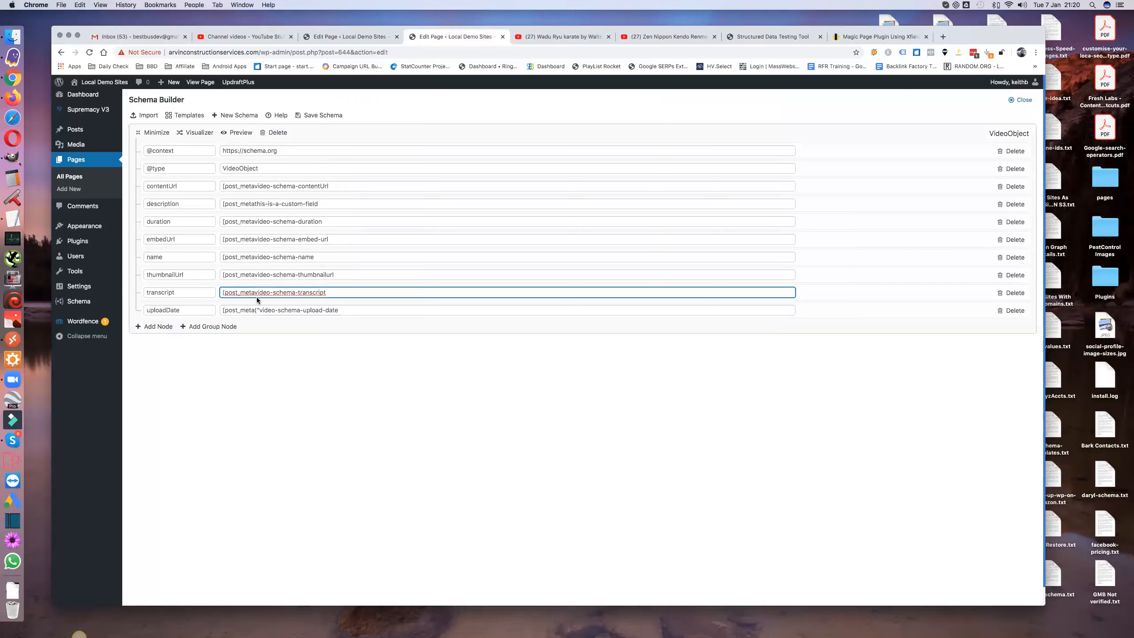
pyautogui.write(')')
pyautogui.write('"')
pyautogui.press('BackSpace')
pyautogui.press('BackSpace')
pyautogui.write('("')
# Copy the (" from the transcript value and insert it after post_meta in the thumbnailUrl, name and embedUrl values
pyautogui.click(254, 274)
pyautogui.moveTo(254, 291); pyautogui.dragTo(259, 297)
pyautogui.press('super+c')
pyautogui.click(254, 274)
pyautogui.press('super+v')
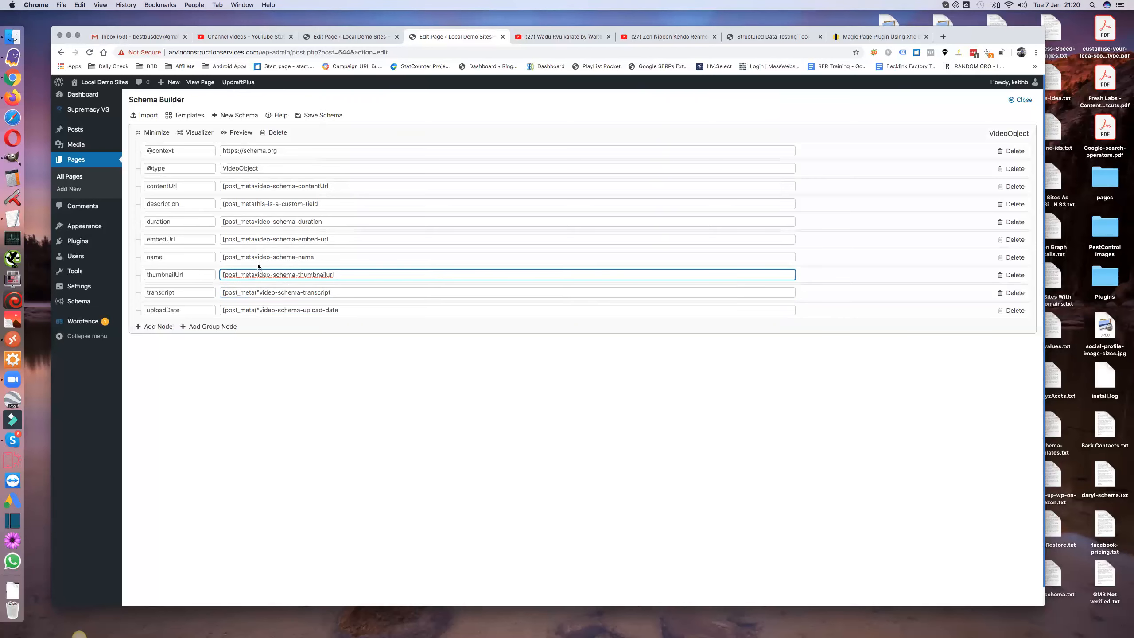
pyautogui.click(253, 256)
pyautogui.press('super+v')
pyautogui.click(255, 239)
pyautogui.press('super+v')
# Insert (" after post_meta in the duration, description and contentUrl values, and close the contentUrl shortcode with ")]
pyautogui.click(254, 221)
pyautogui.press('super+v')
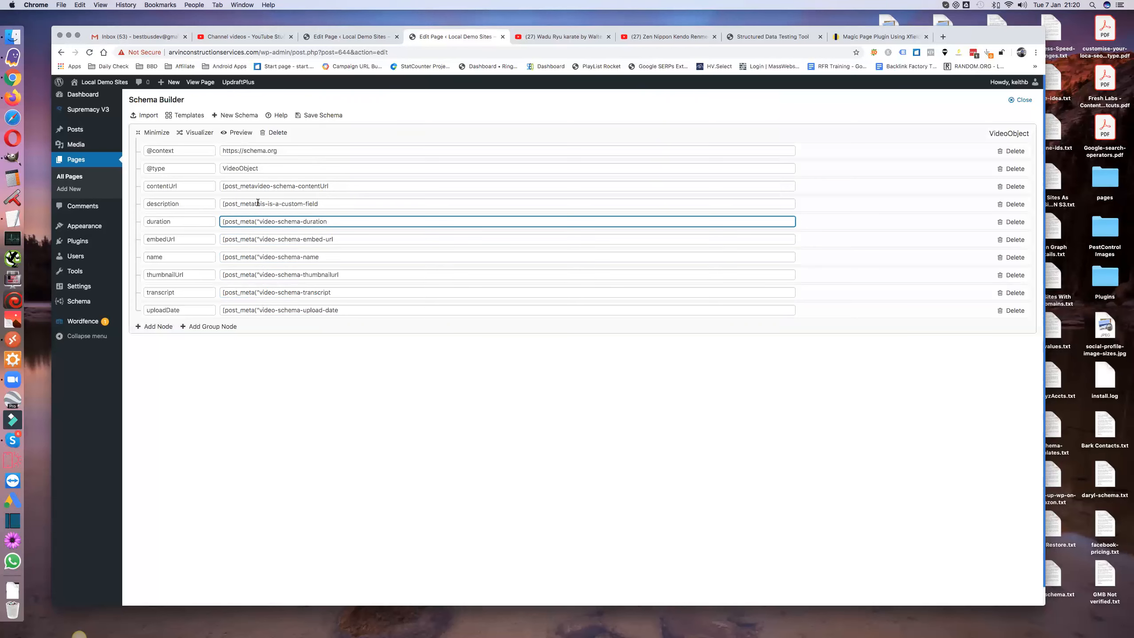
pyautogui.click(254, 203)
pyautogui.press('super+v')
pyautogui.click(258, 186)
pyautogui.press('super+v')
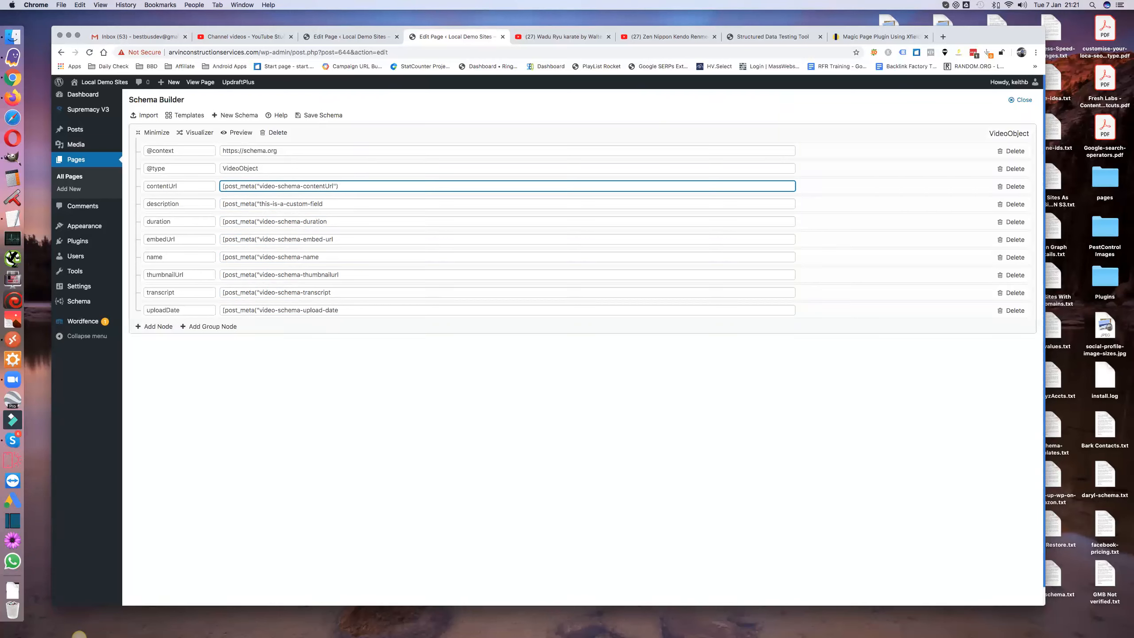
# Copy the closing ")] from the contentUrl value and append it to the description, duration, embedUrl and name values
pyautogui.moveTo(333, 185); pyautogui.dragTo(344, 185)
pyautogui.press('super+c')
pyautogui.click(346, 203)
pyautogui.press('super+v')
pyautogui.click(351, 222)
pyautogui.press('super+v')
pyautogui.click(353, 238)
pyautogui.press('super+v')
pyautogui.click(355, 258)
pyautogui.press('super+v')
# Append the closing ")] to the thumbnailUrl, transcript and uploadDate values
pyautogui.click(355, 275)
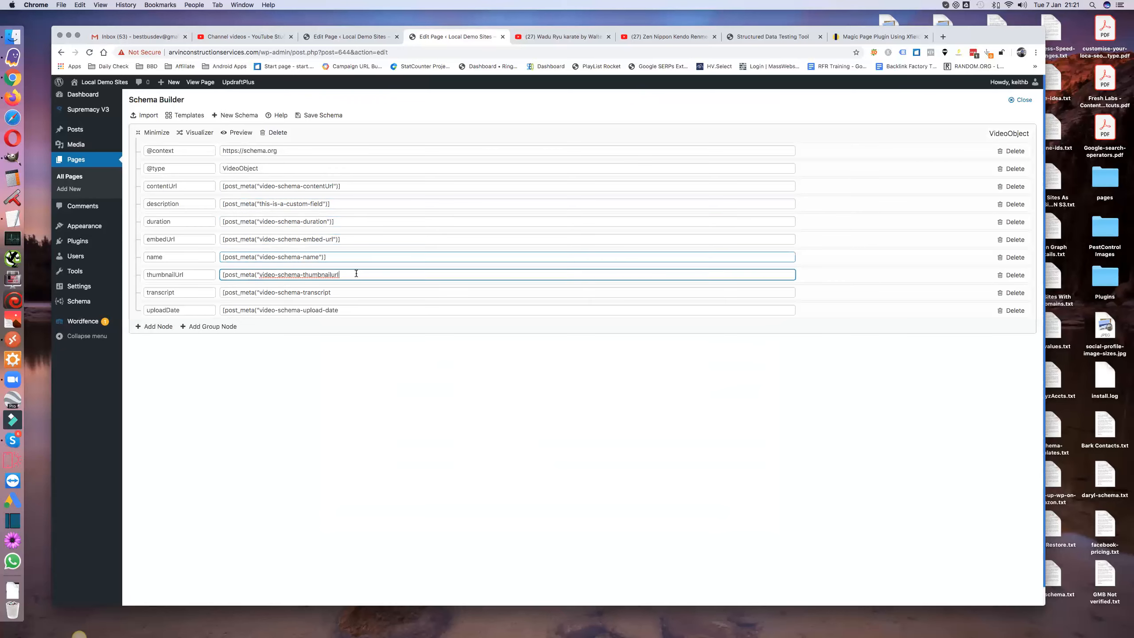
pyautogui.press('super+v')
pyautogui.click(356, 293)
pyautogui.press('super+v')
pyautogui.click(358, 310)
pyautogui.press('super+v')
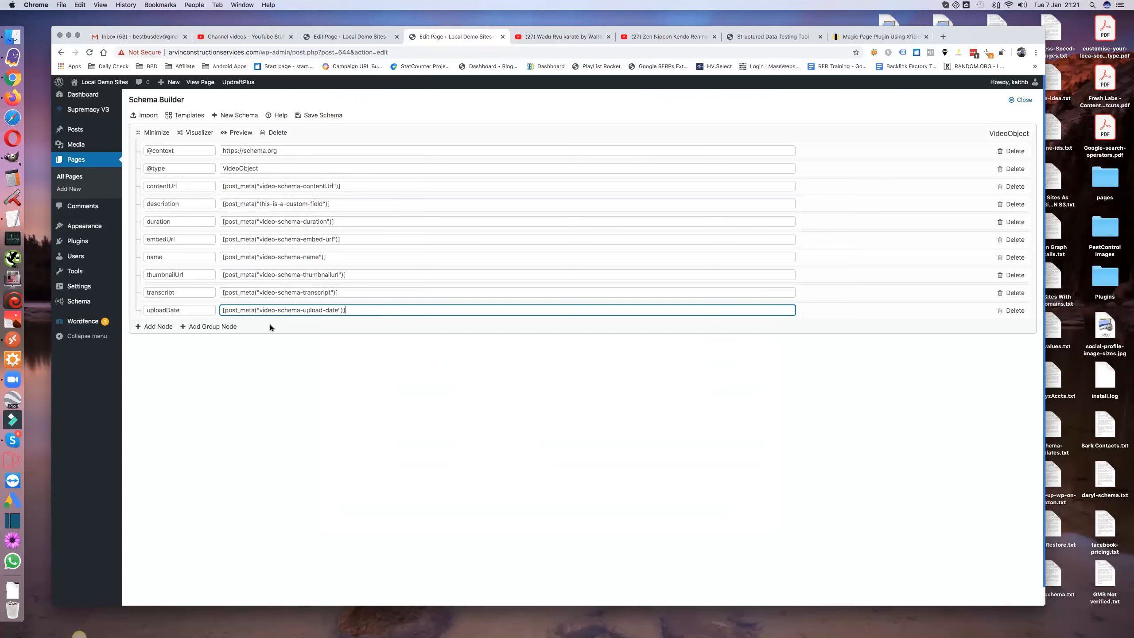
# Save the schema for the current page only and close the Schema Builder
pyautogui.click(326, 116)
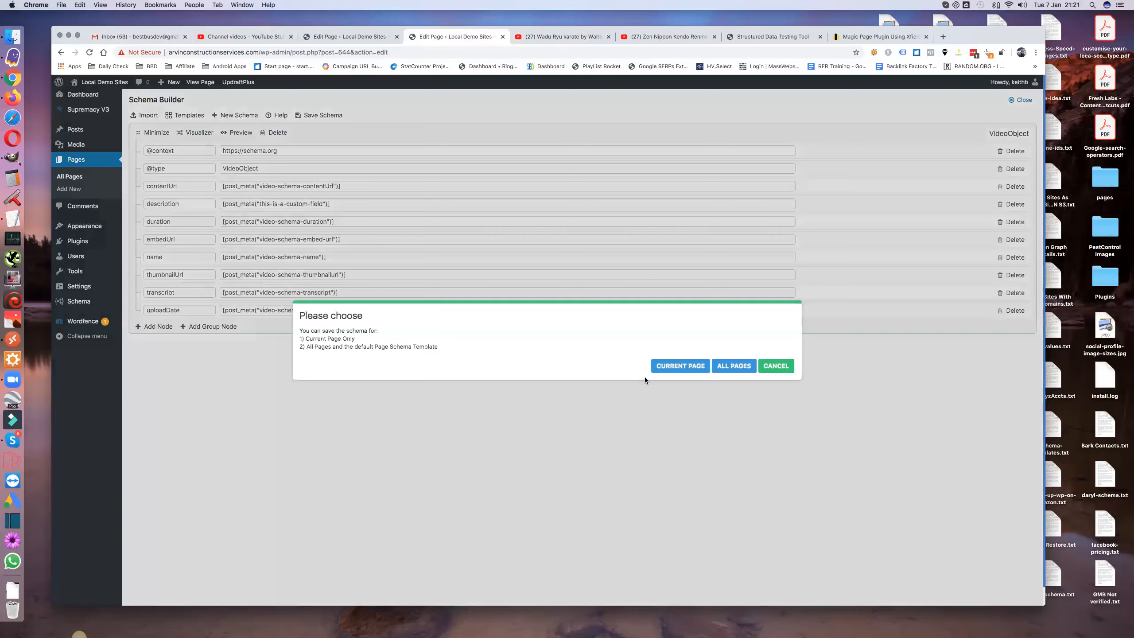
pyautogui.click(656, 367)
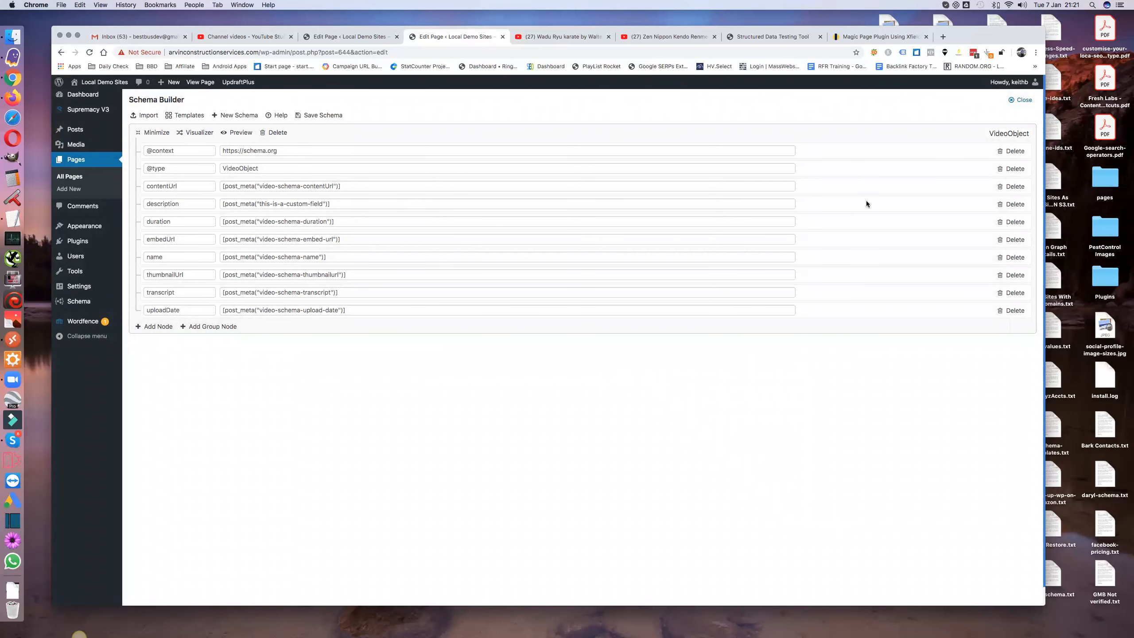
pyautogui.click(1024, 102)
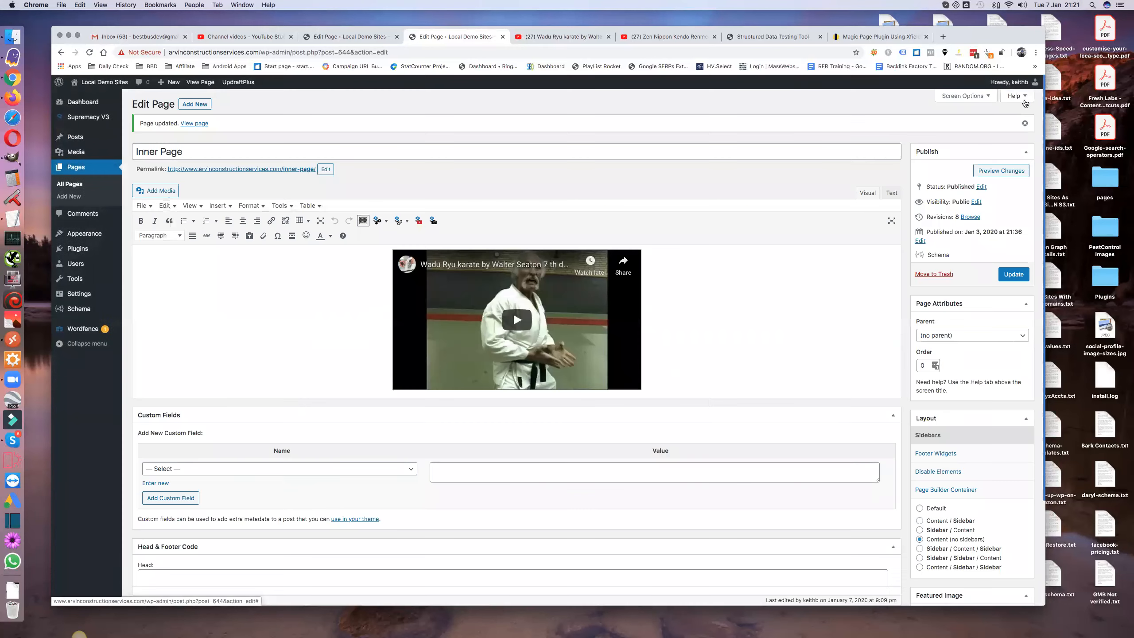
# Add the existing custom field video-schema-contentUrl to Inner Page with an empty value
pyautogui.scroll(-4, 333, 402)
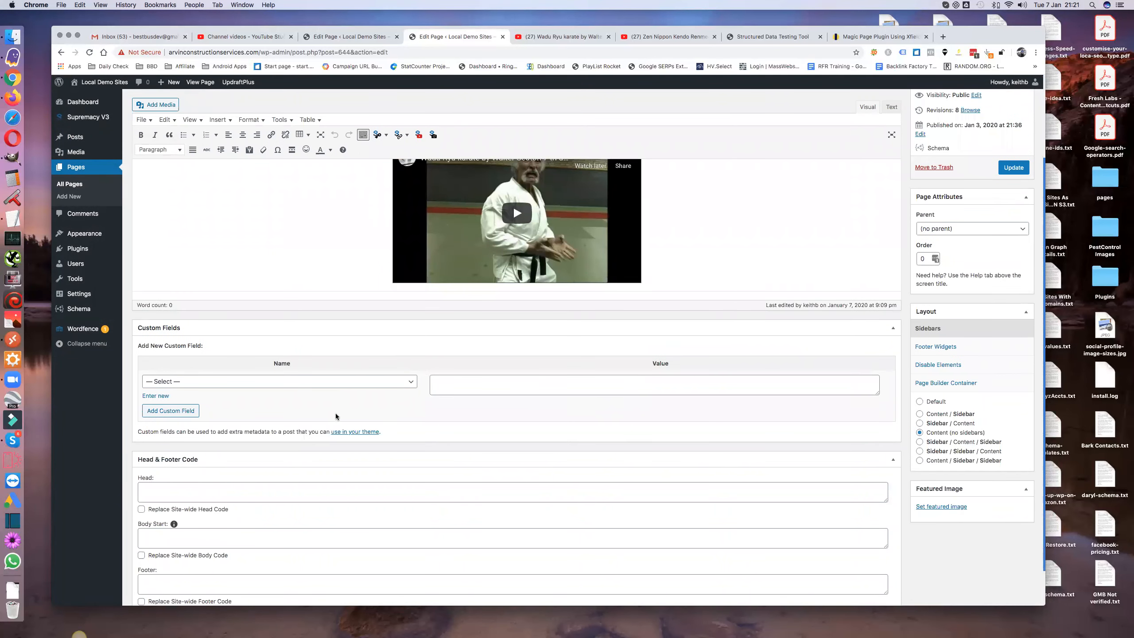
pyautogui.scroll(-1, 333, 414)
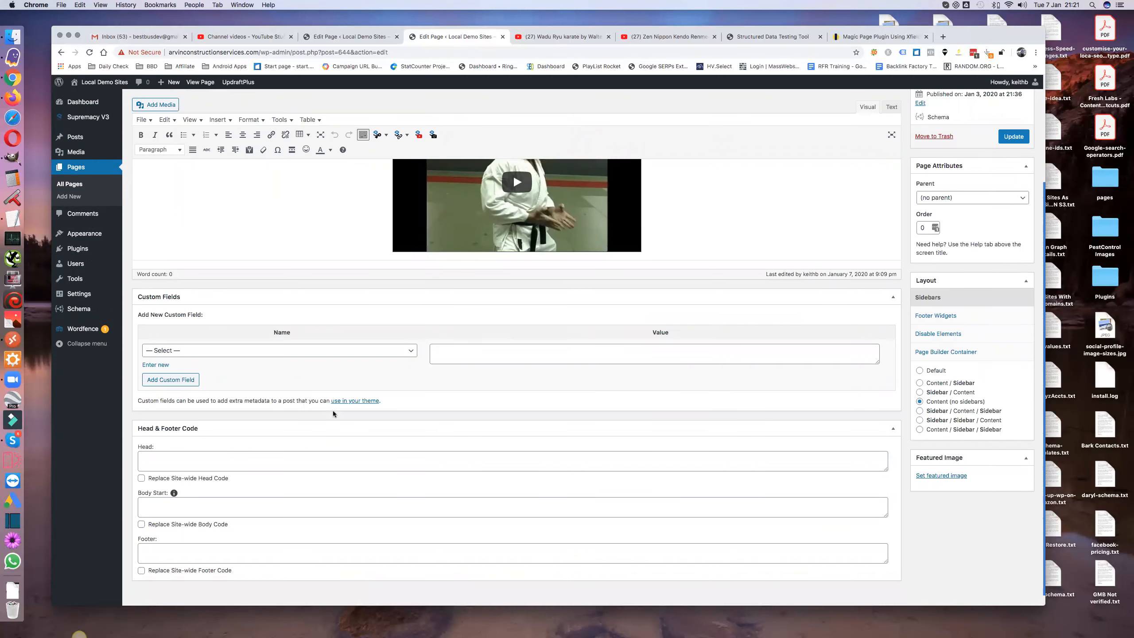
pyautogui.click(409, 353)
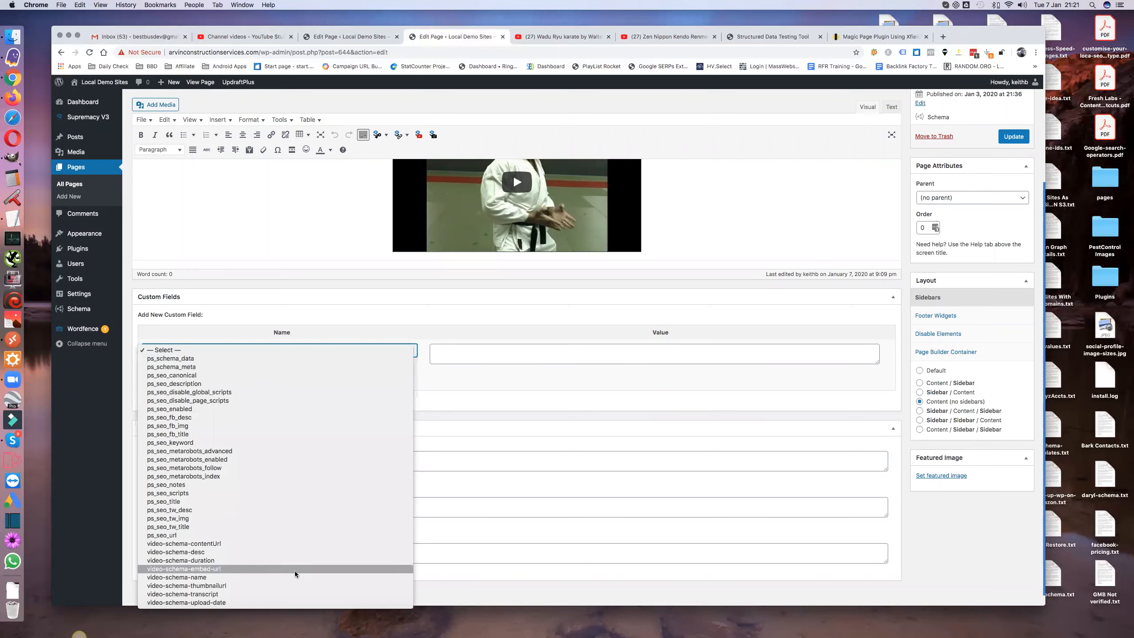
pyautogui.click(342, 319)
pyautogui.scroll(-1, 315, 372)
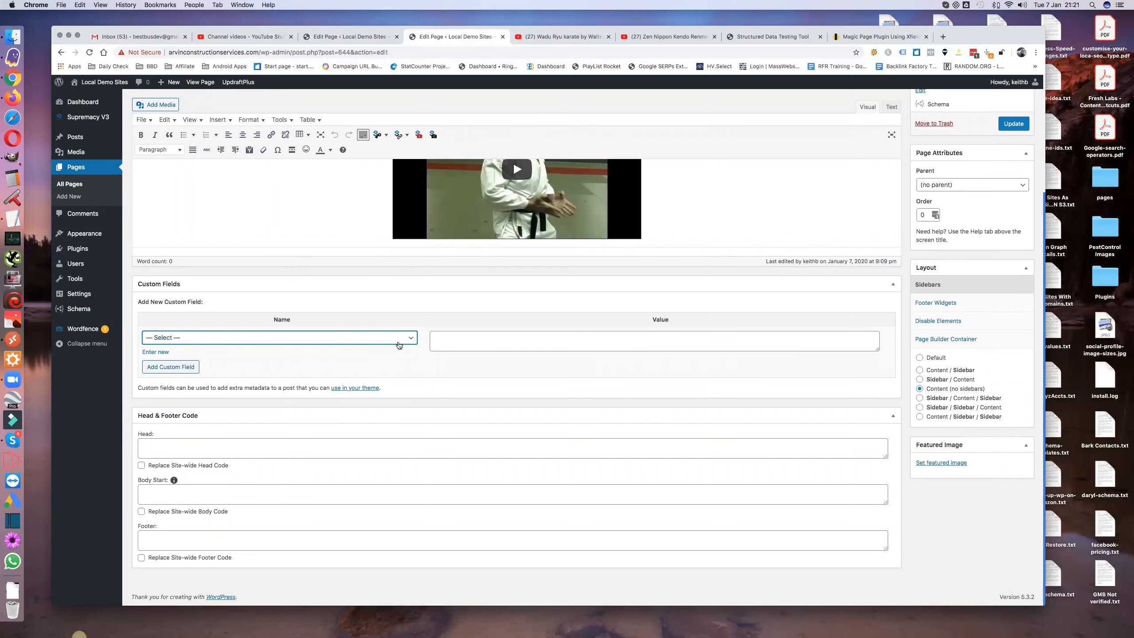
pyautogui.click(412, 338)
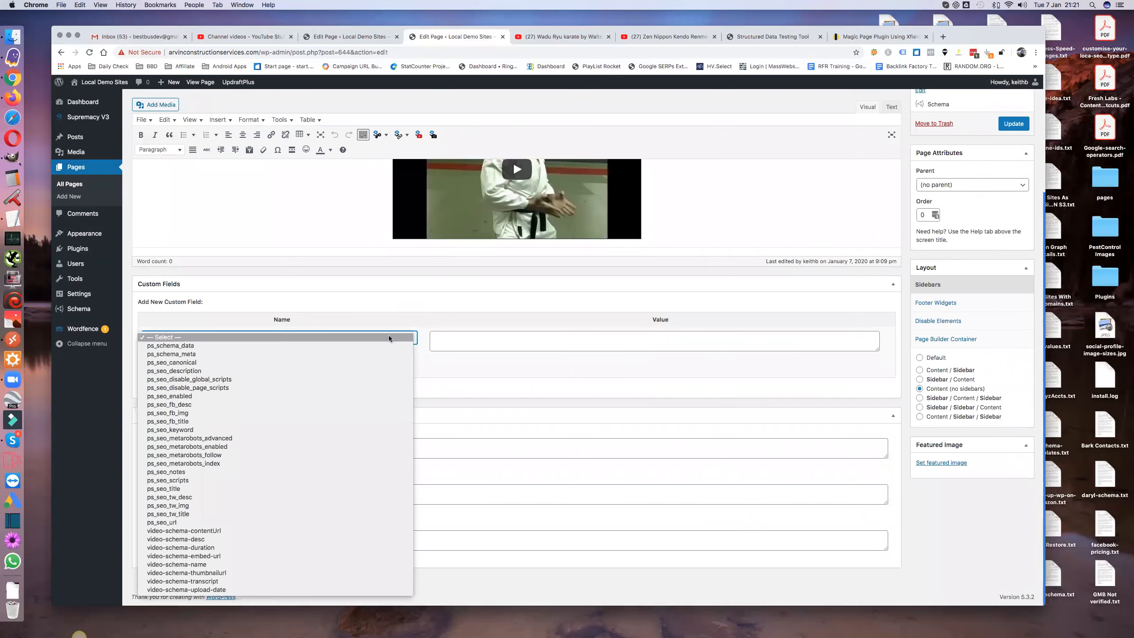
pyautogui.click(345, 531)
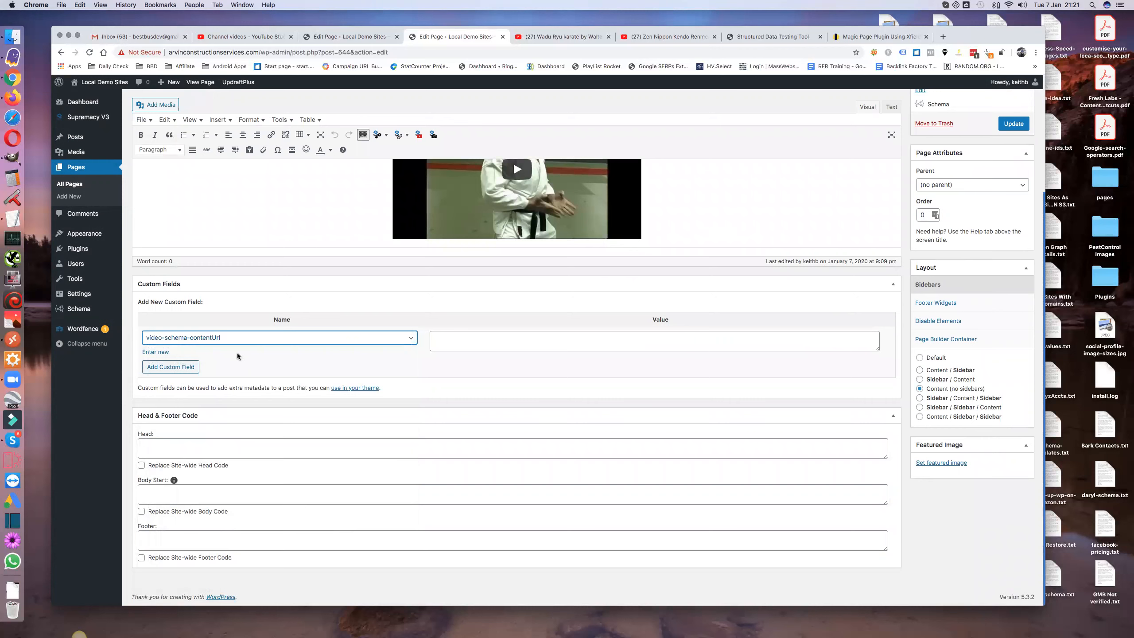
pyautogui.click(167, 354)
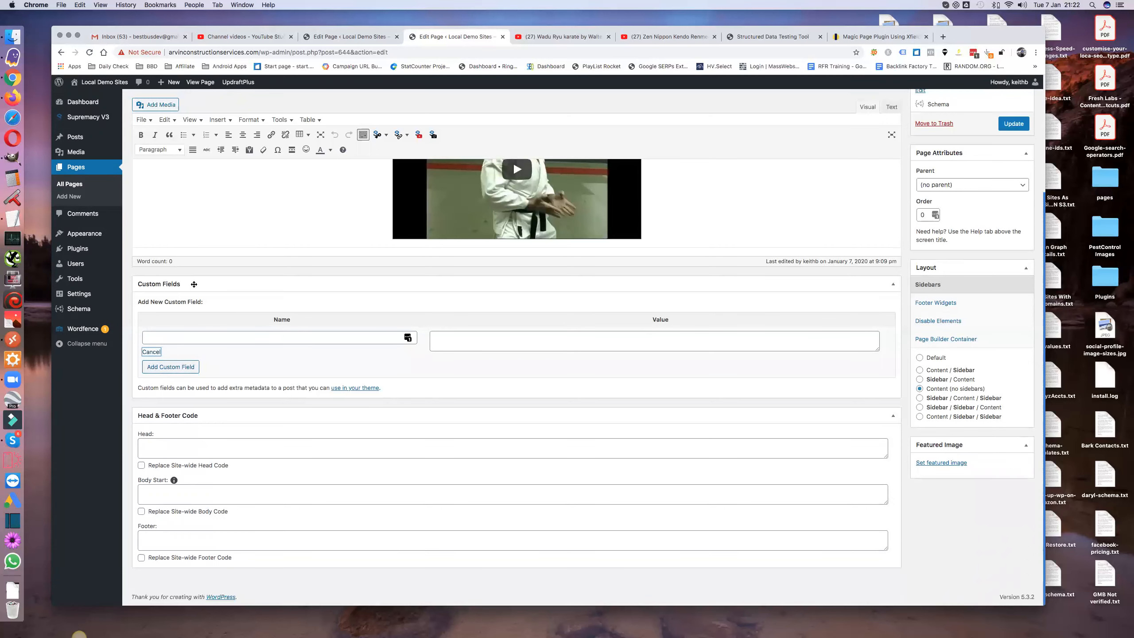
pyautogui.click(171, 367)
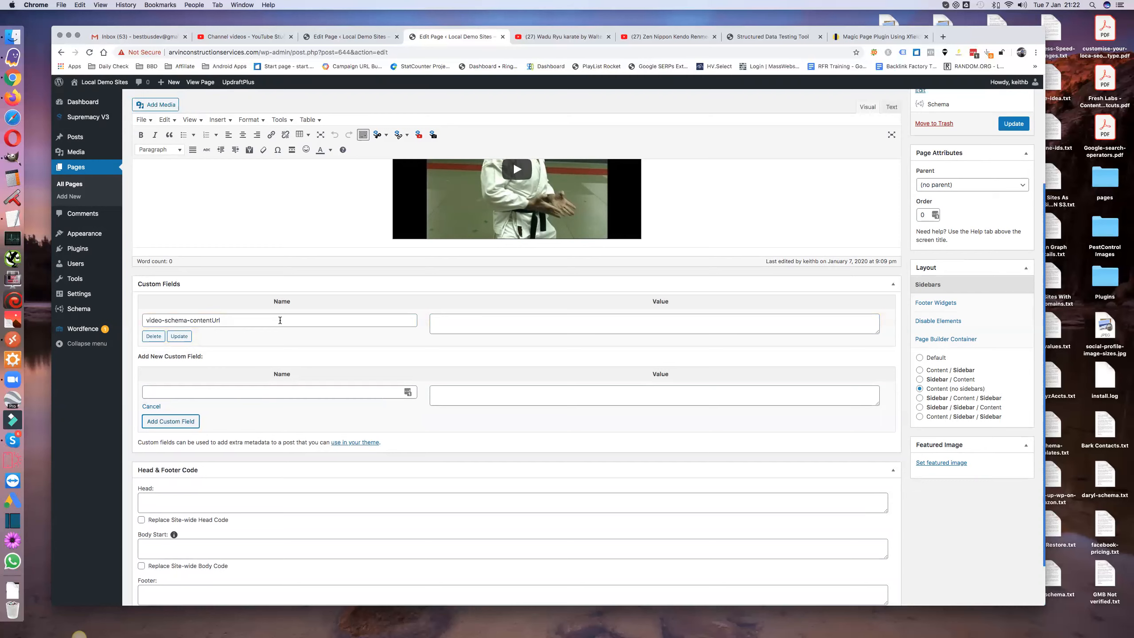
pyautogui.click(274, 321)
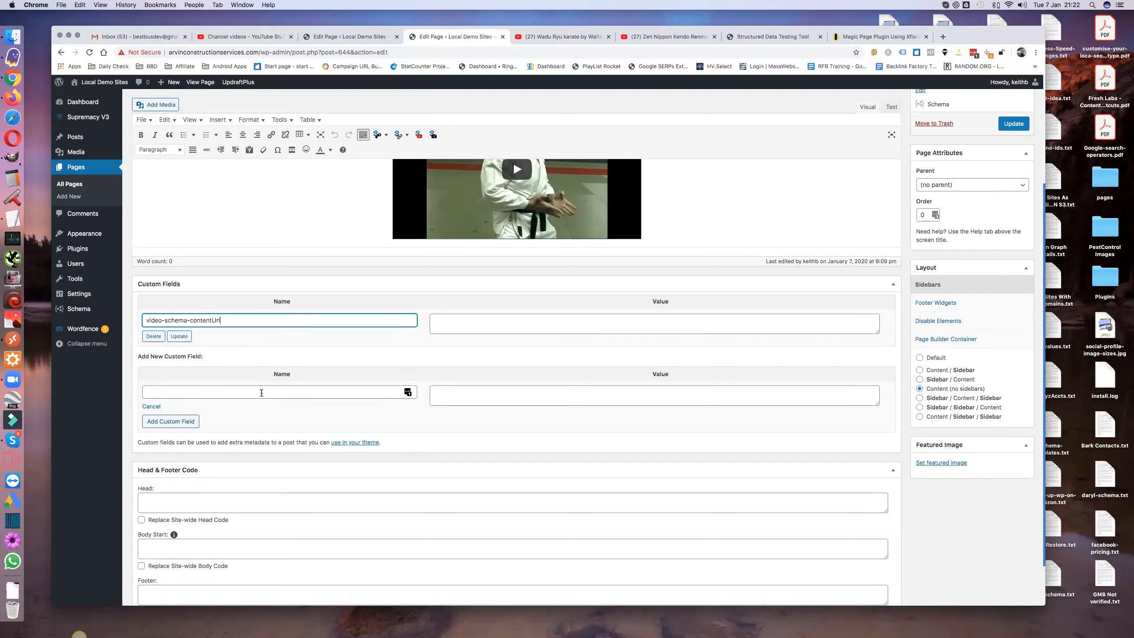
pyautogui.scroll(-1, 256, 418)
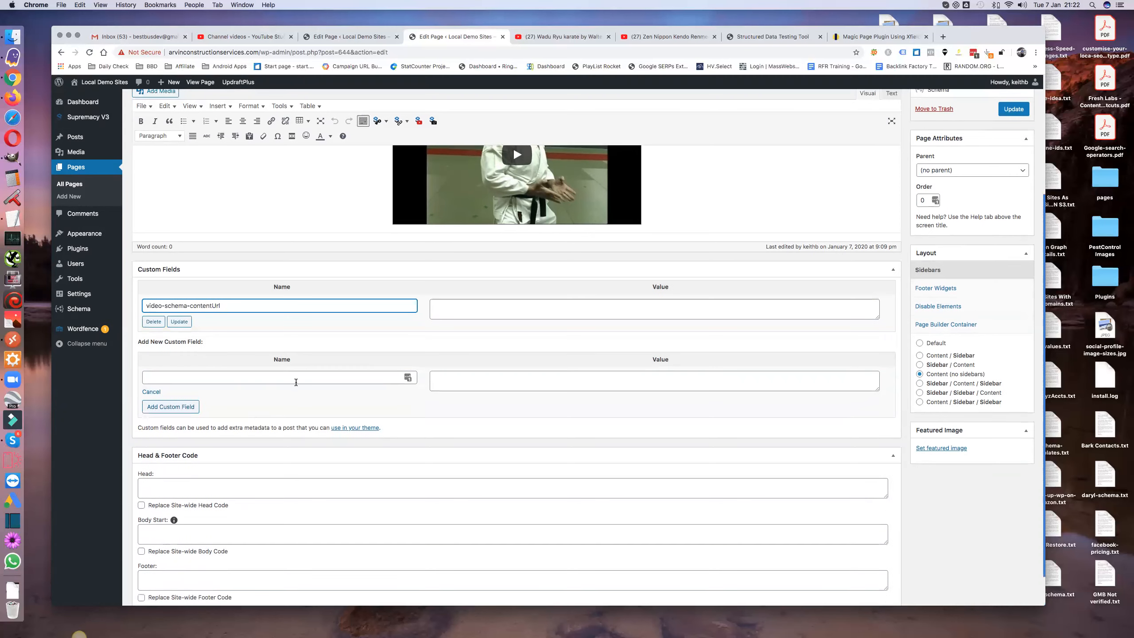
pyautogui.scroll(-1, 267, 380)
pyautogui.click(262, 378)
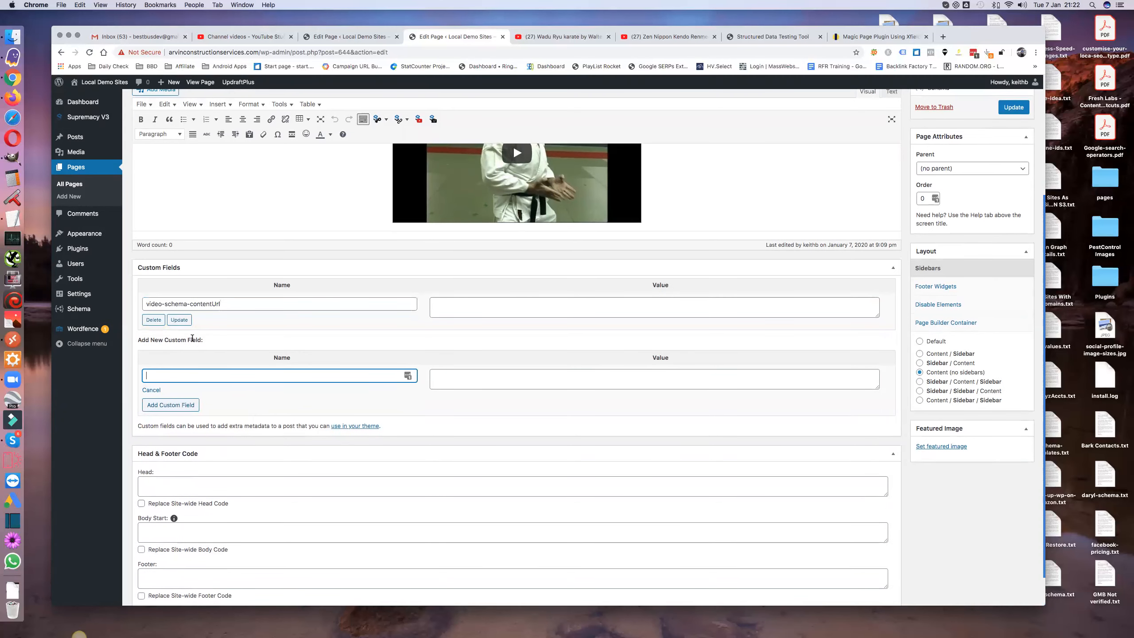
pyautogui.click(192, 340)
pyautogui.doubleClick(175, 340)
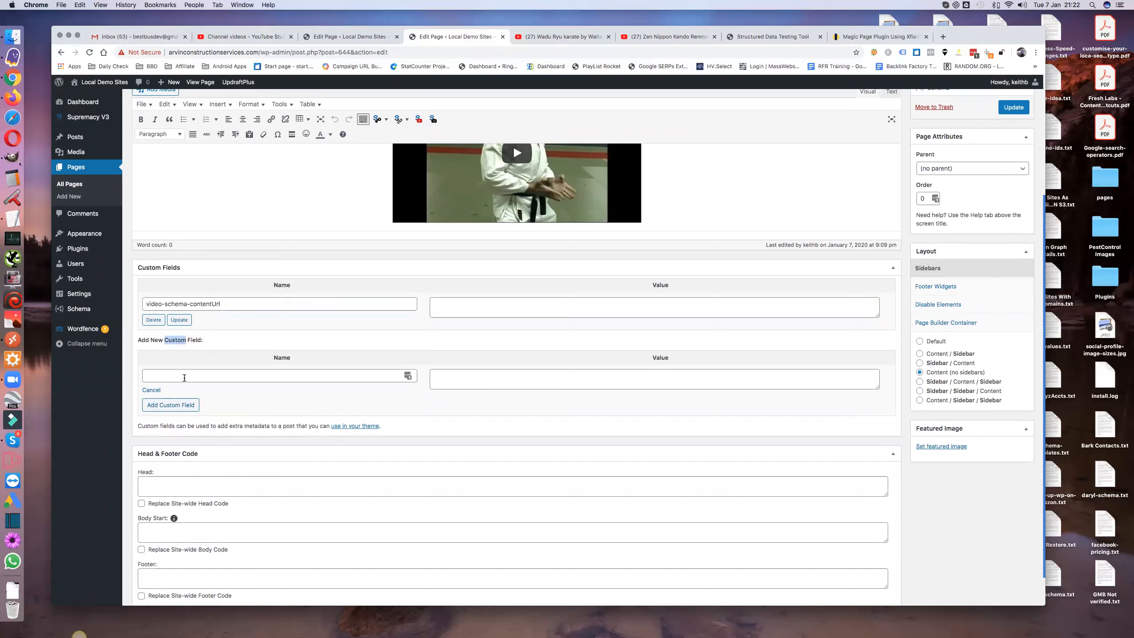
pyautogui.click(187, 376)
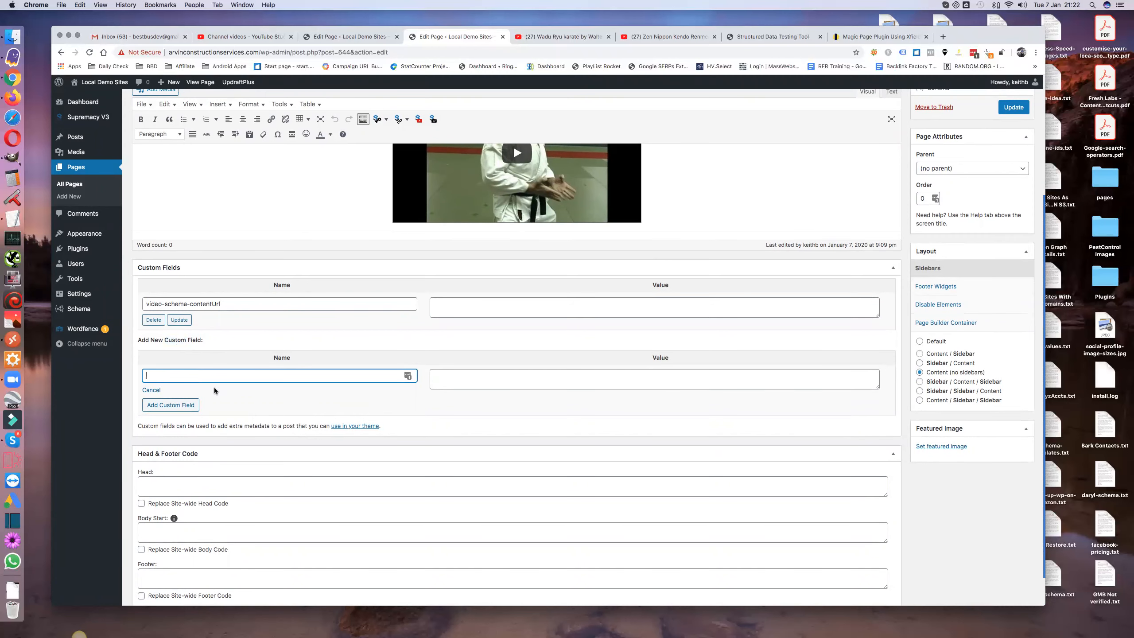
pyautogui.scroll(2, 287, 392)
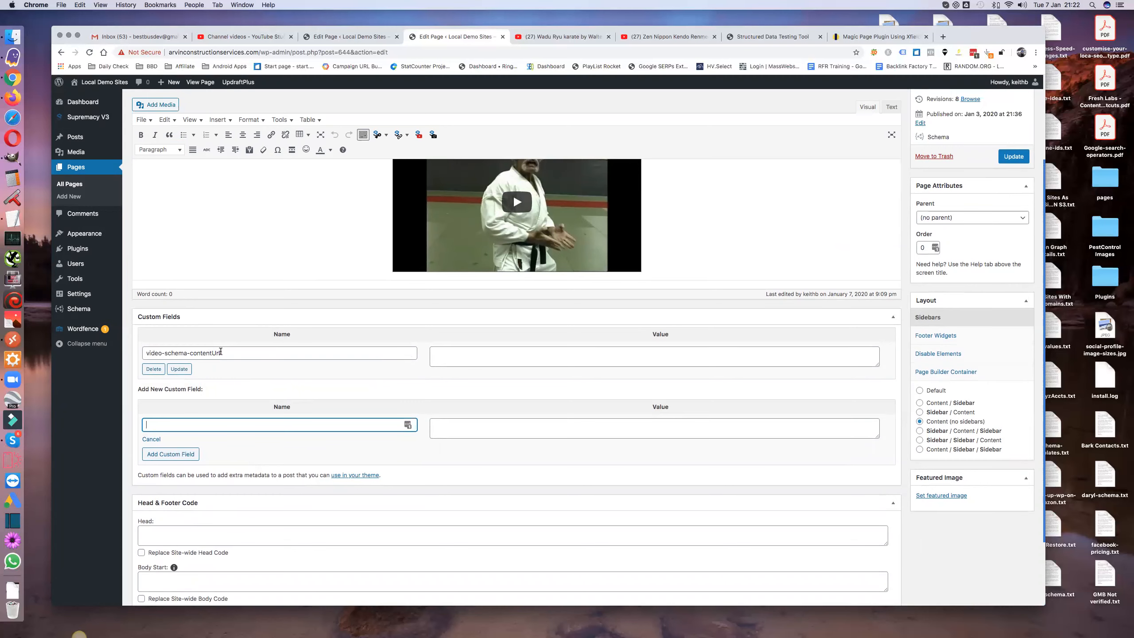
# Copy the field name video-schema-desc from the other page and add it as an empty custom field on Inner Page
pyautogui.click(356, 35)
pyautogui.scroll(1, 285, 340)
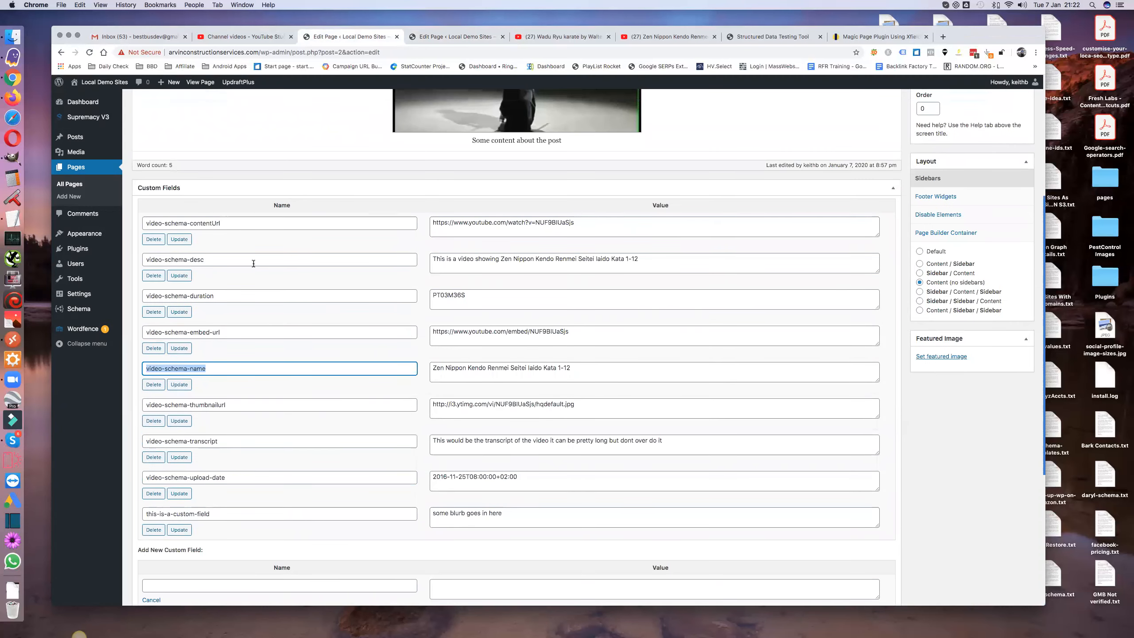
pyautogui.doubleClick(222, 261)
pyautogui.tripleClick(222, 261)
pyautogui.press('super+c')
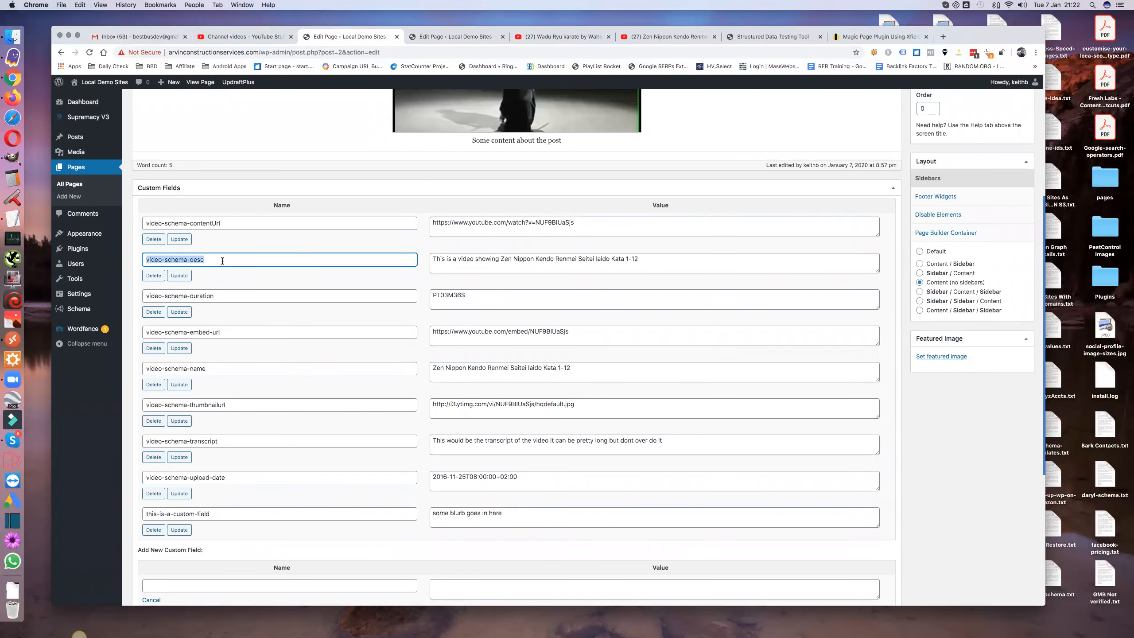
pyautogui.click(444, 37)
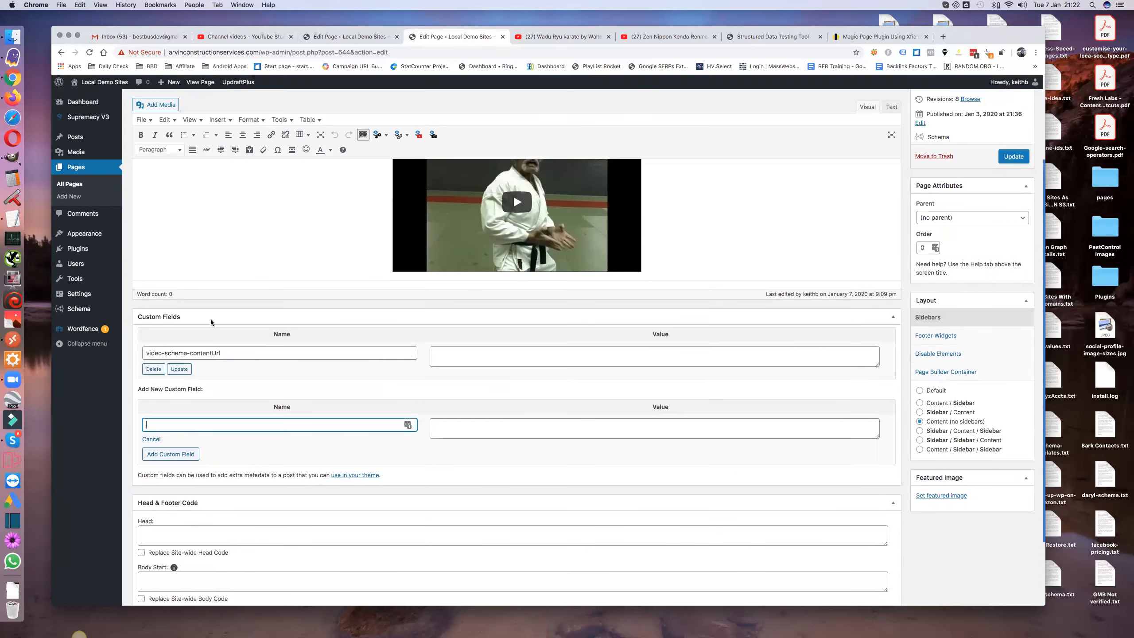
pyautogui.click(184, 422)
pyautogui.press('super+v')
pyautogui.click(179, 454)
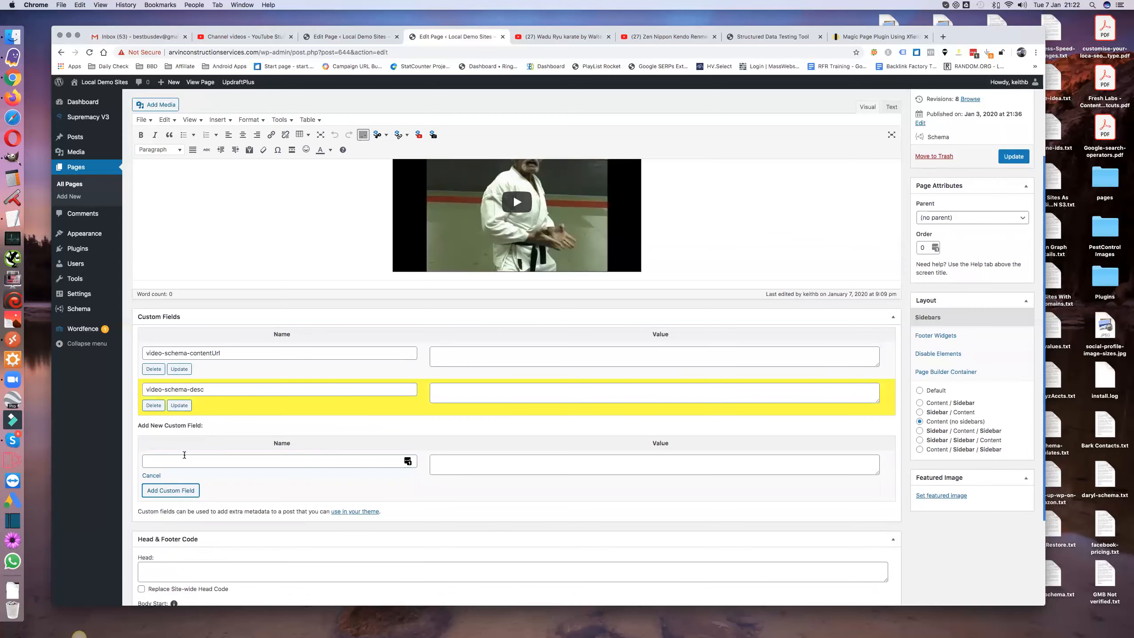
# Copy the field name video-schema-duration from the other page and add it as an empty custom field on Inner Page
pyautogui.click(357, 36)
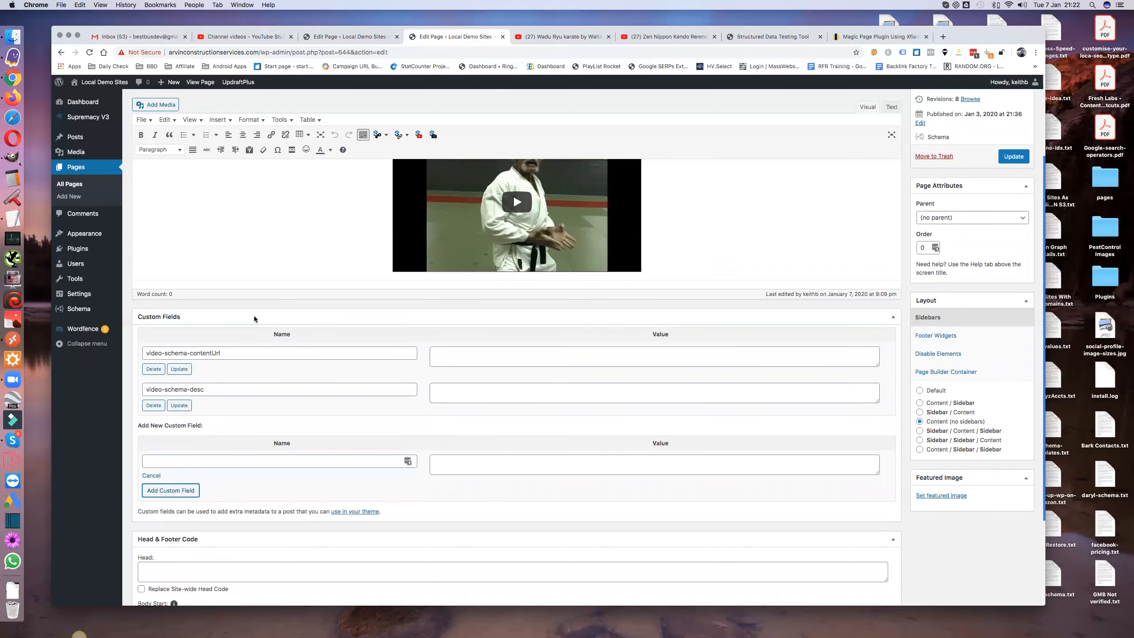
pyautogui.tripleClick(214, 295)
pyautogui.press('super+c')
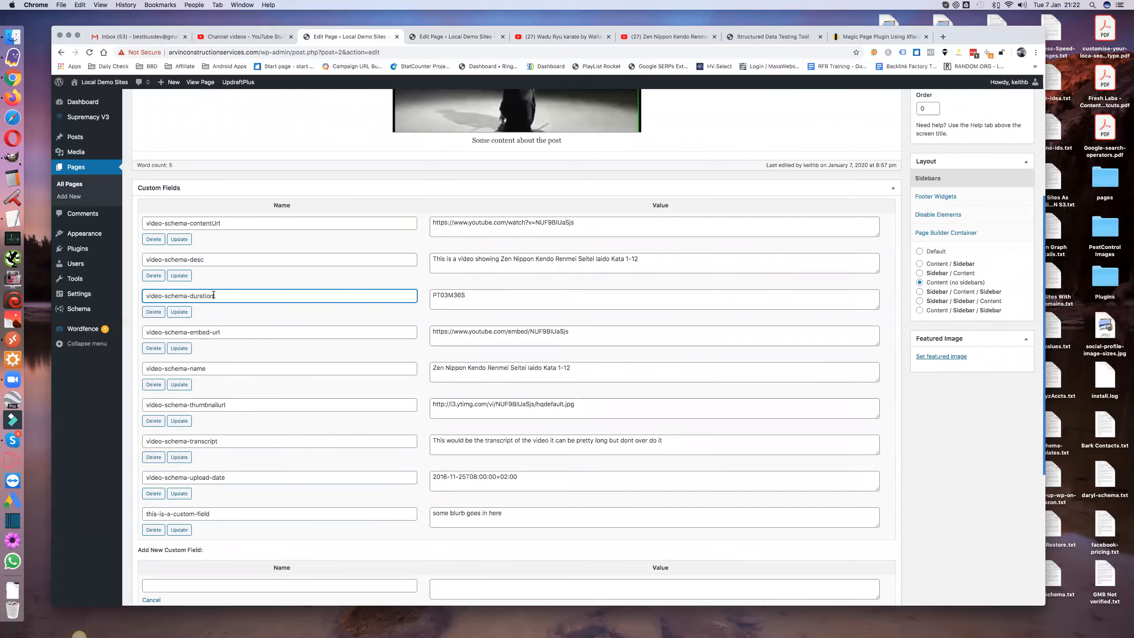
pyautogui.click(410, 38)
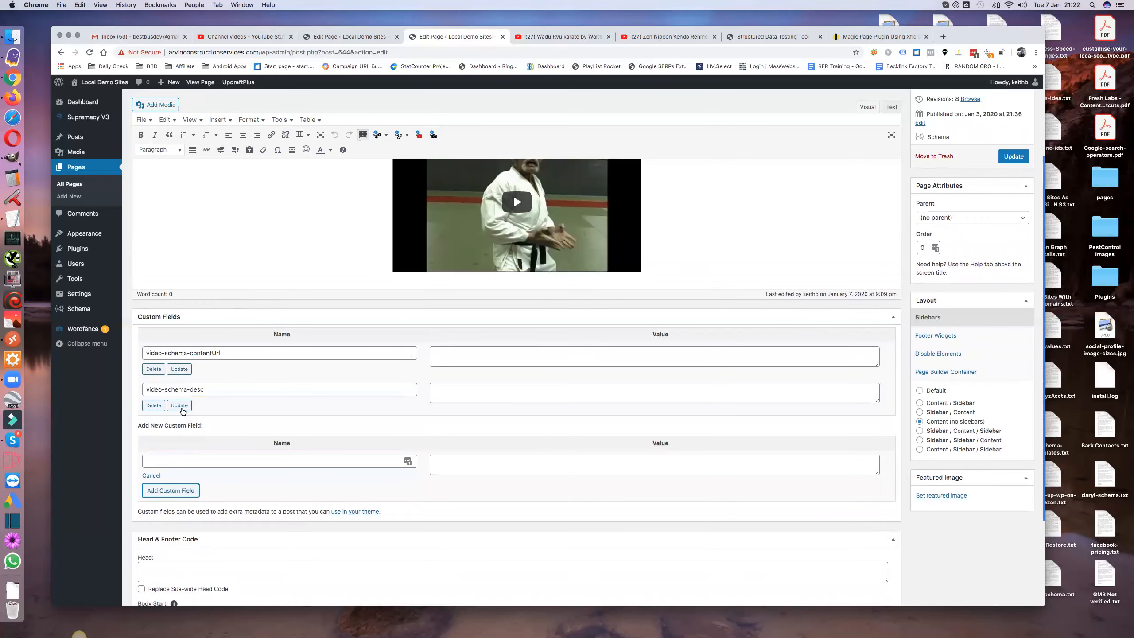
pyautogui.click(405, 460)
pyautogui.press('super+v')
pyautogui.click(180, 491)
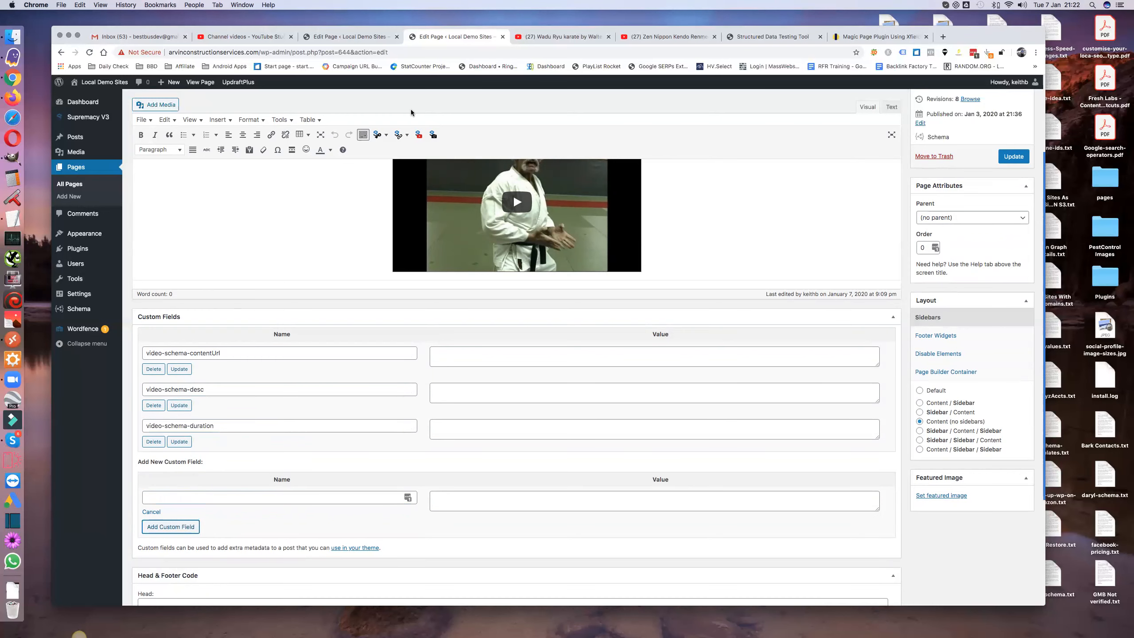
# Copy the field name video-schema-embed-url from the other page and add it as an empty custom field on Inner Page
pyautogui.click(356, 40)
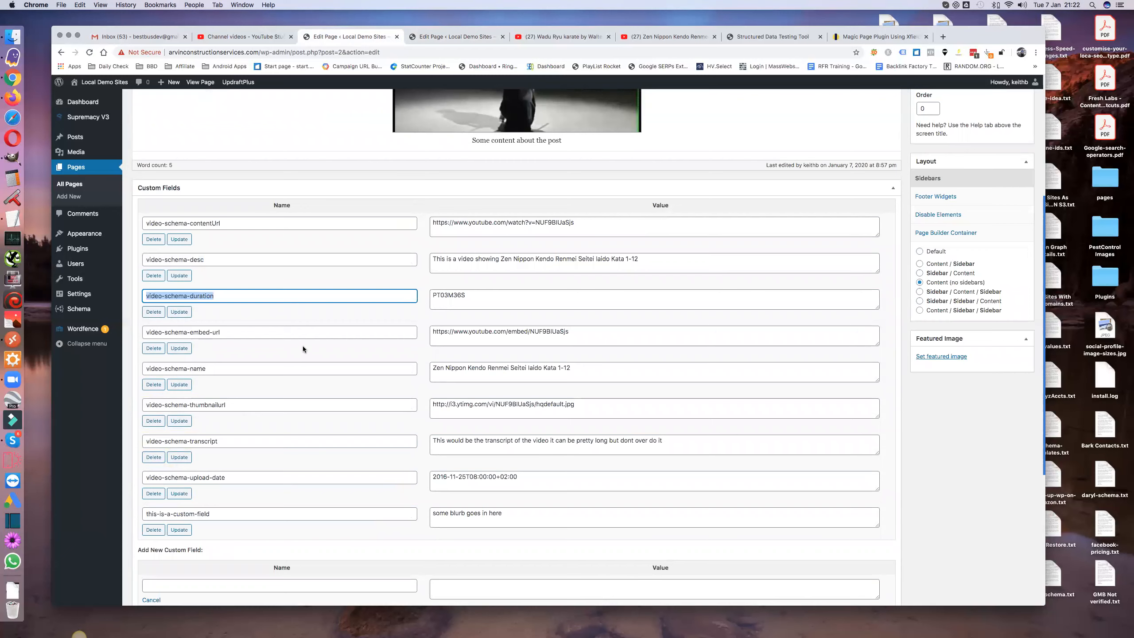
pyautogui.tripleClick(258, 333)
pyautogui.click(259, 329)
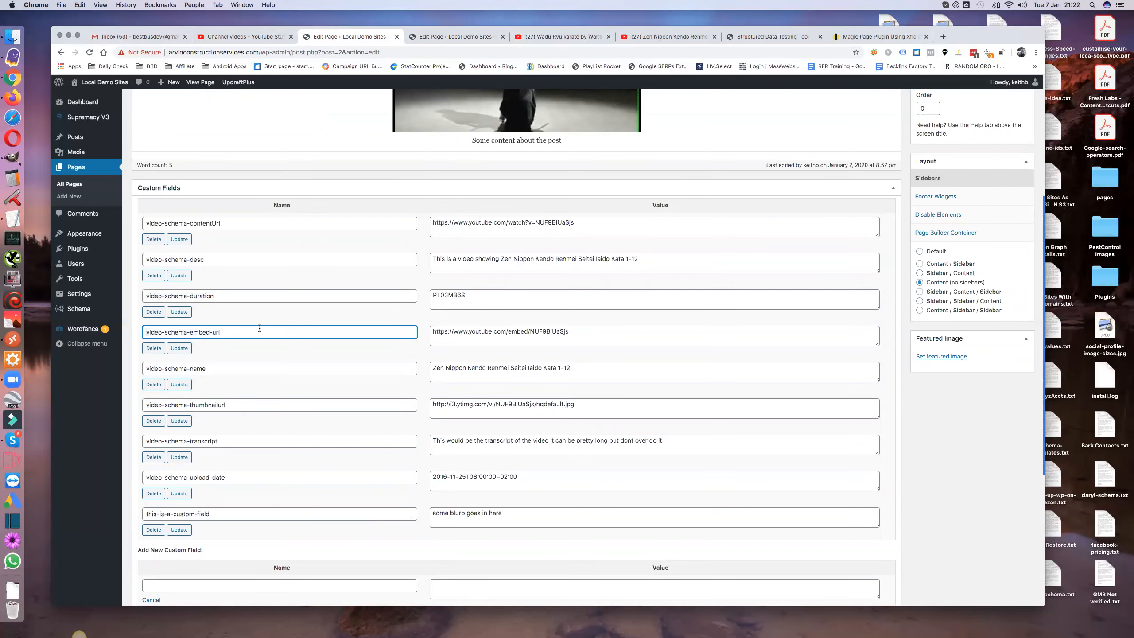
pyautogui.tripleClick(219, 328)
pyautogui.press('super+c')
pyautogui.hotkey('ctrl', 'Tab')
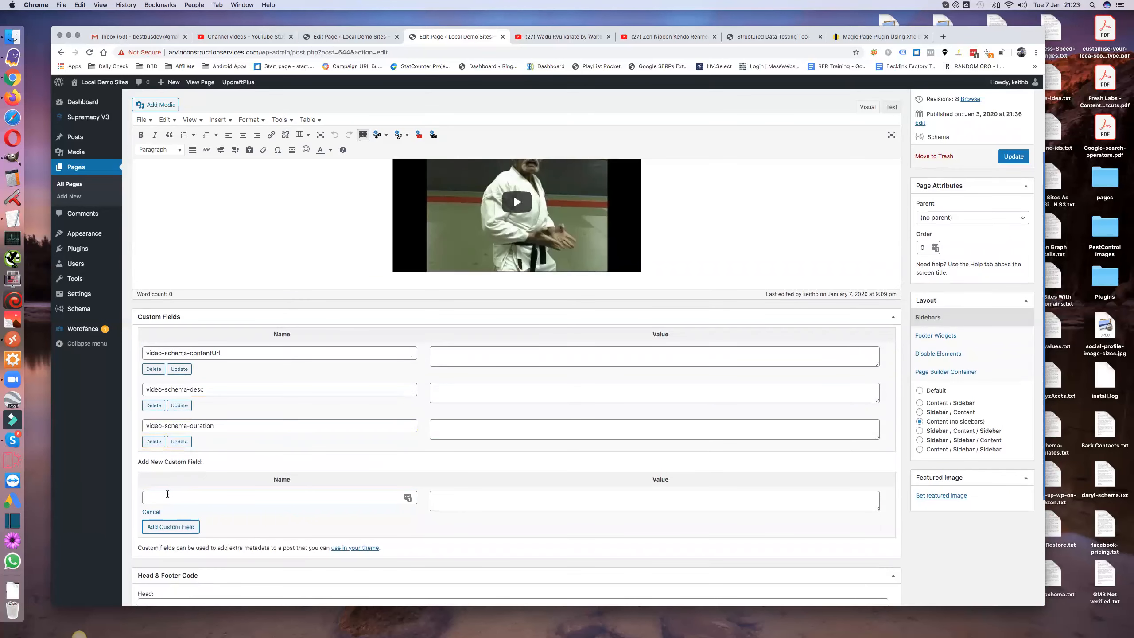
pyautogui.click(147, 496)
pyautogui.press('super+v')
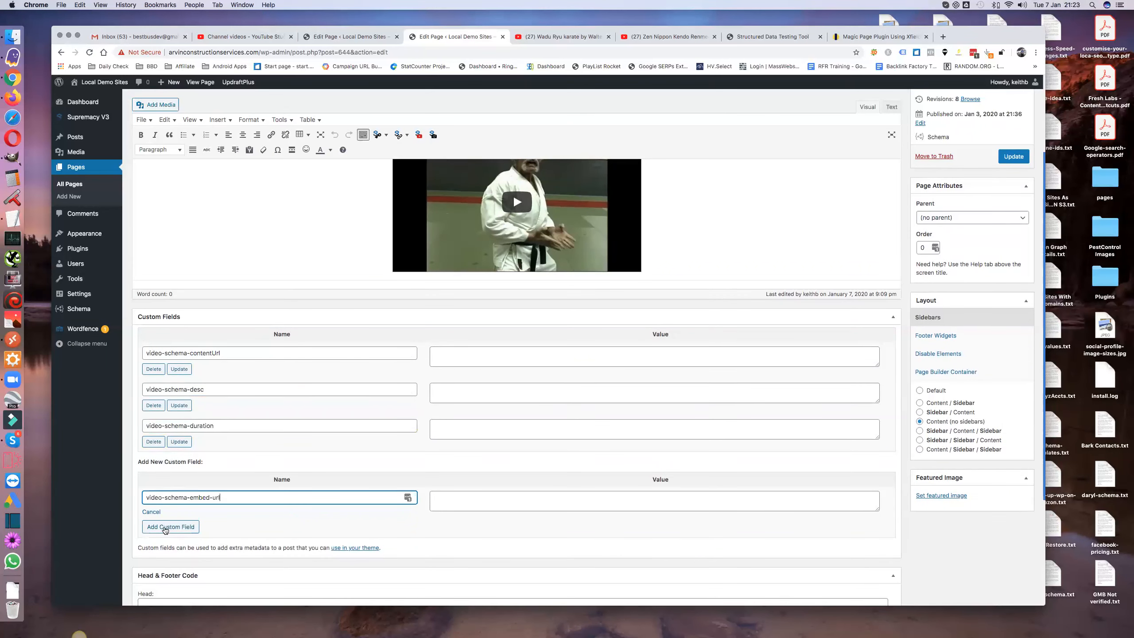
pyautogui.click(165, 530)
# Copy the field name video-schema-name from the other page and add it as an empty custom field on Inner Page
pyautogui.click(352, 37)
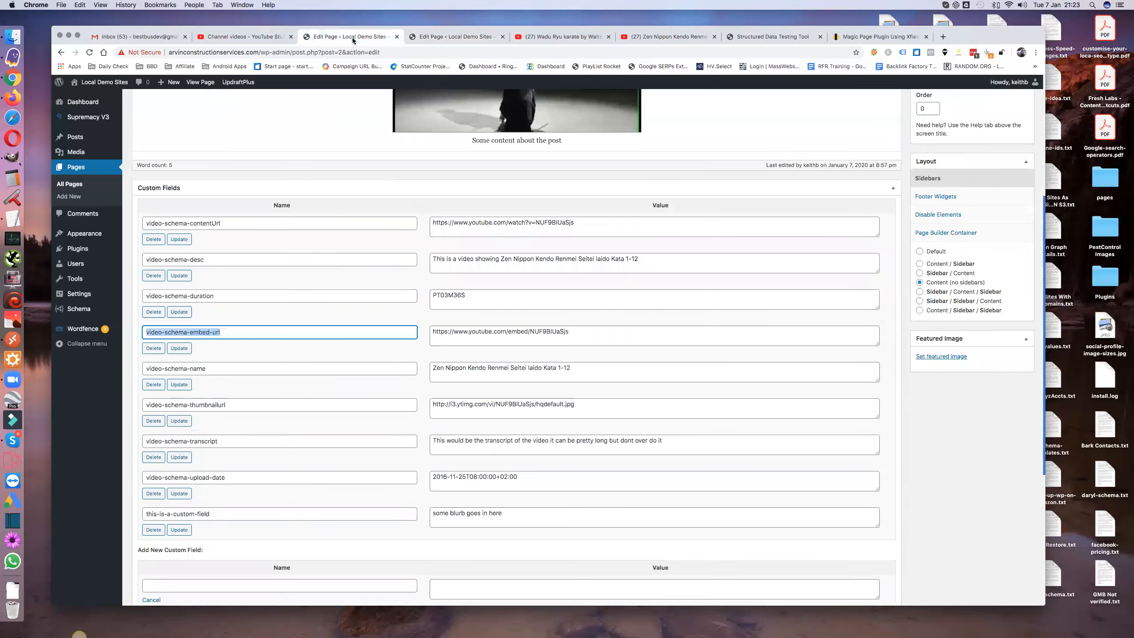
pyautogui.tripleClick(226, 369)
pyautogui.press('super+c')
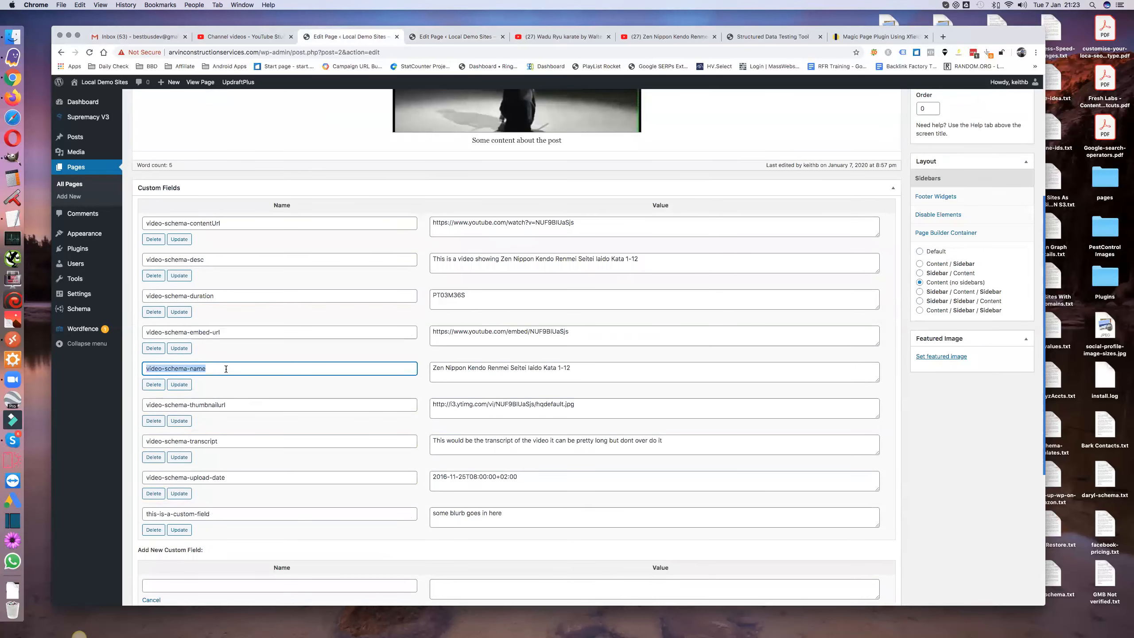
pyautogui.click(431, 36)
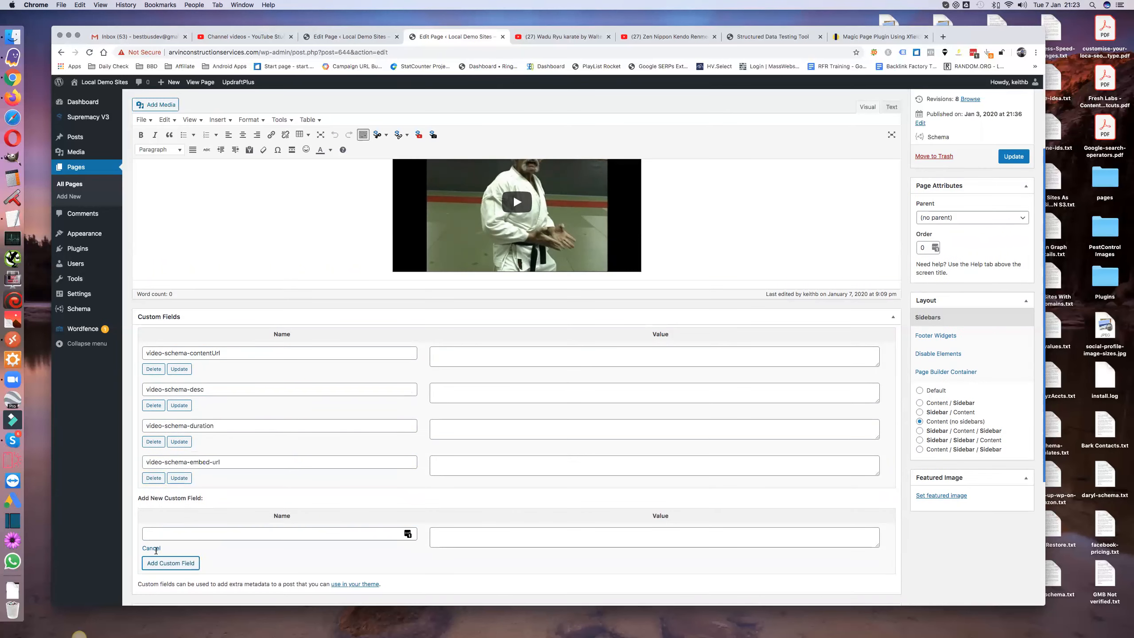
pyautogui.click(156, 536)
pyautogui.press('super+v')
pyautogui.click(162, 565)
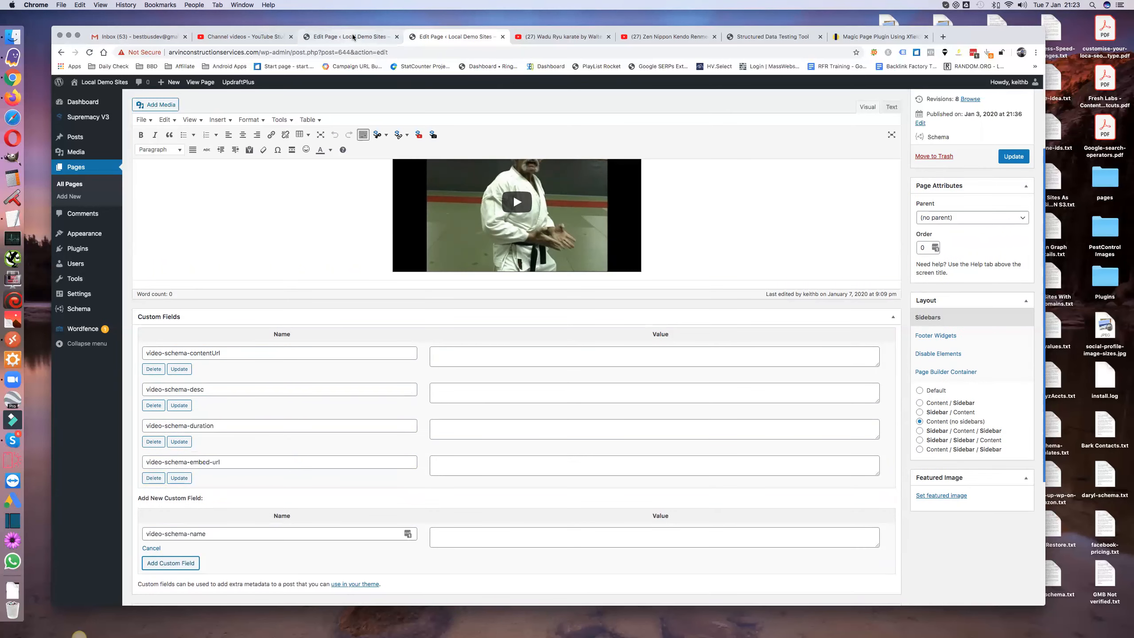
# Copy the field name video-schema-thumbnailurl from the other page and add it as an empty custom field on Inner Page
pyautogui.press('super+alt+Left')
pyautogui.click(212, 406)
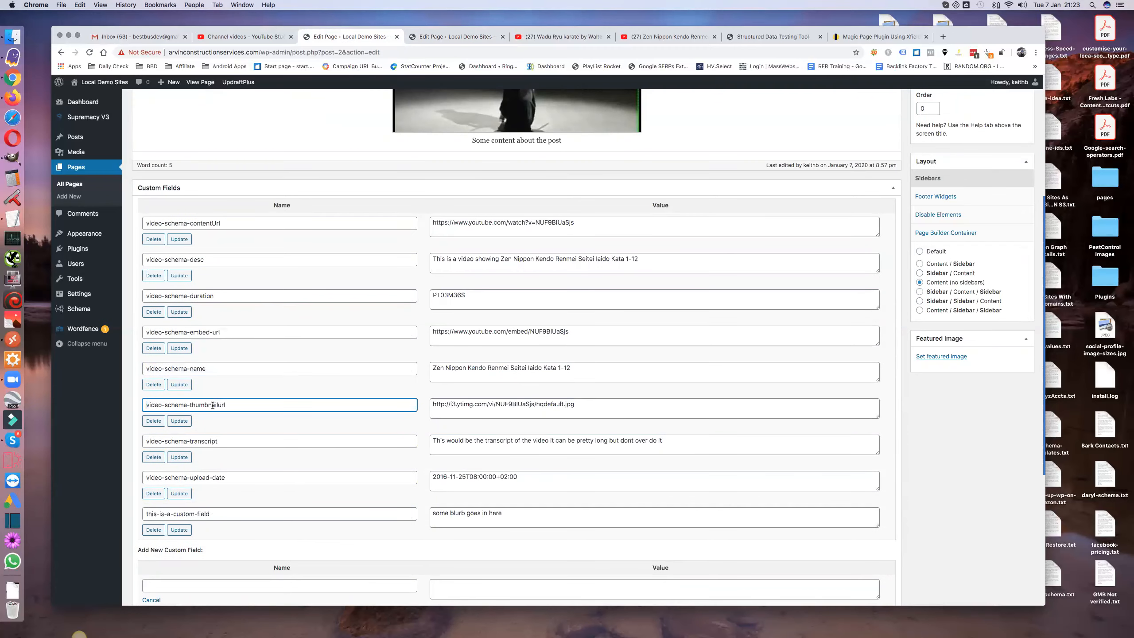
pyautogui.doubleClick(214, 404)
pyautogui.tripleClick(214, 404)
pyautogui.press('super+c')
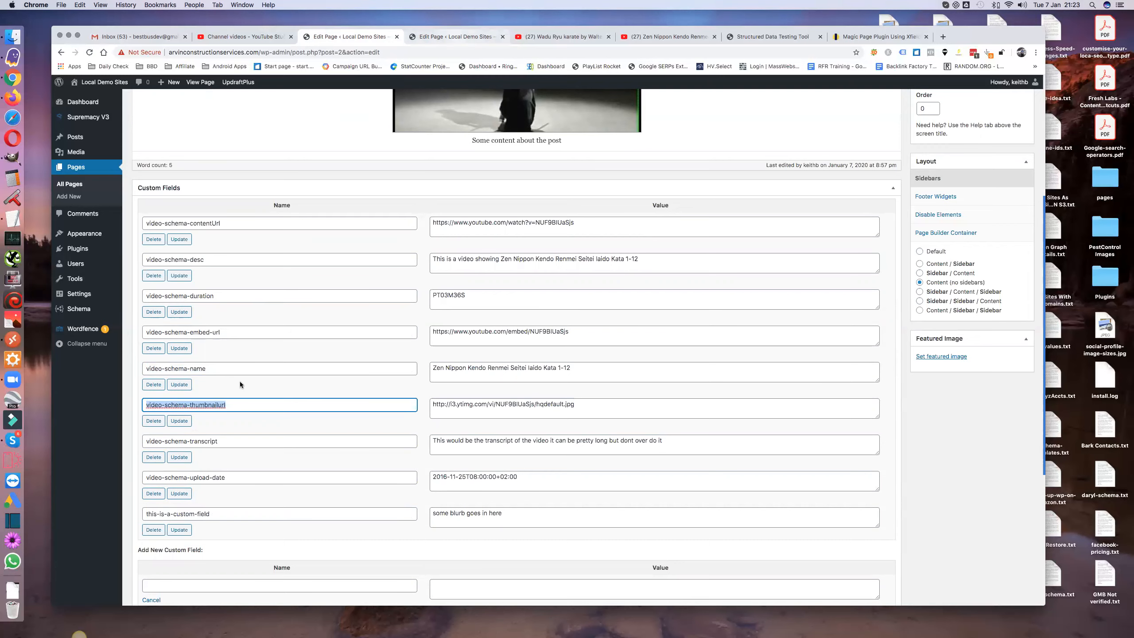
pyautogui.hotkey('ctrl', 'Tab')
pyautogui.click(171, 570)
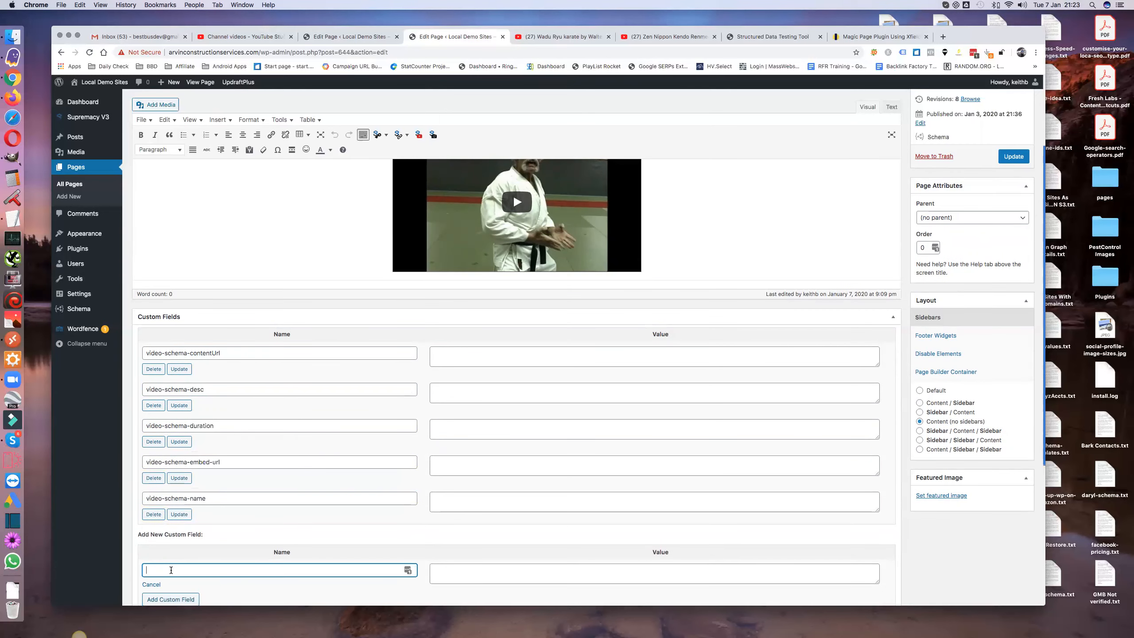
pyautogui.press('super+v')
pyautogui.scroll(-5, 174, 445)
pyautogui.click(172, 439)
# Copy the field name video-schema-transcript from the other page and add it as an empty custom field on Inner Page
pyautogui.click(365, 37)
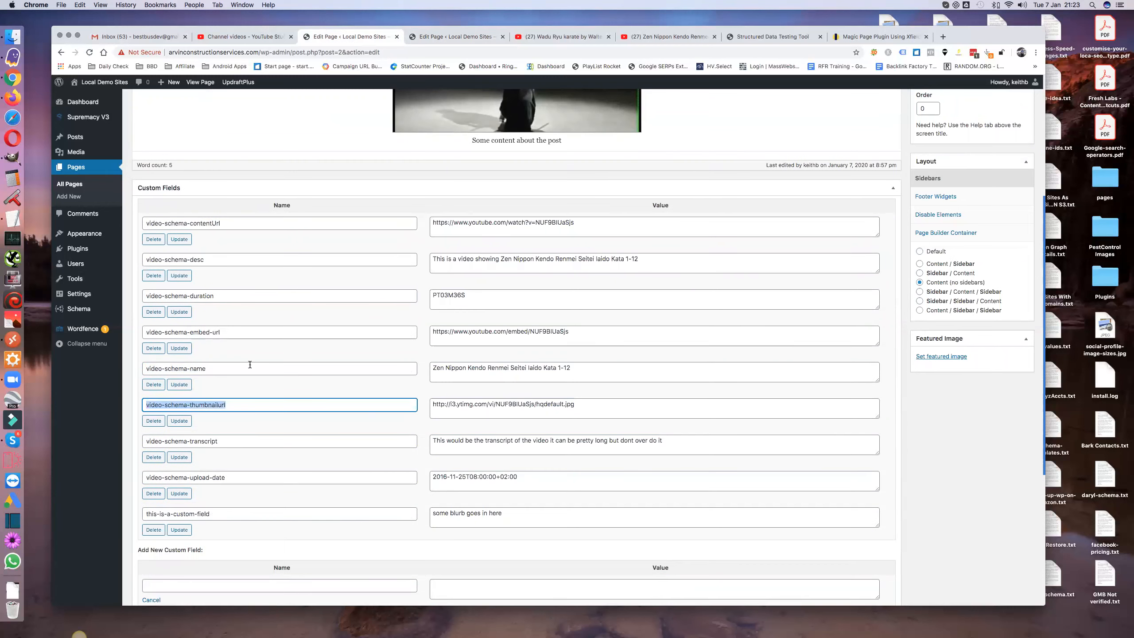
pyautogui.tripleClick(207, 441)
pyautogui.press('cmd+c')
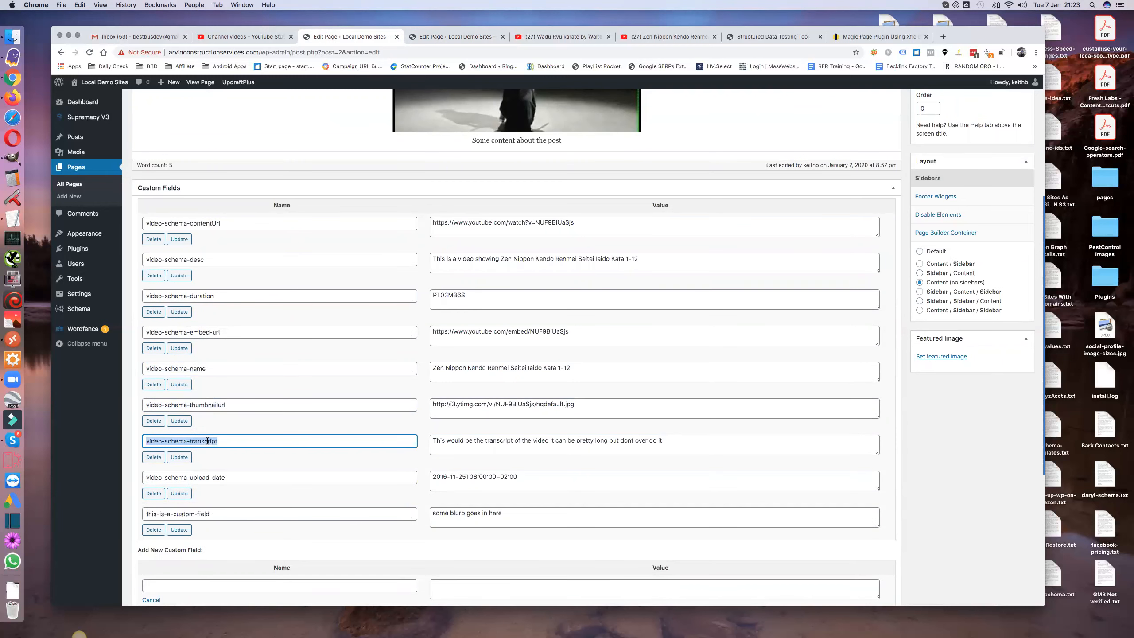
pyautogui.click(429, 38)
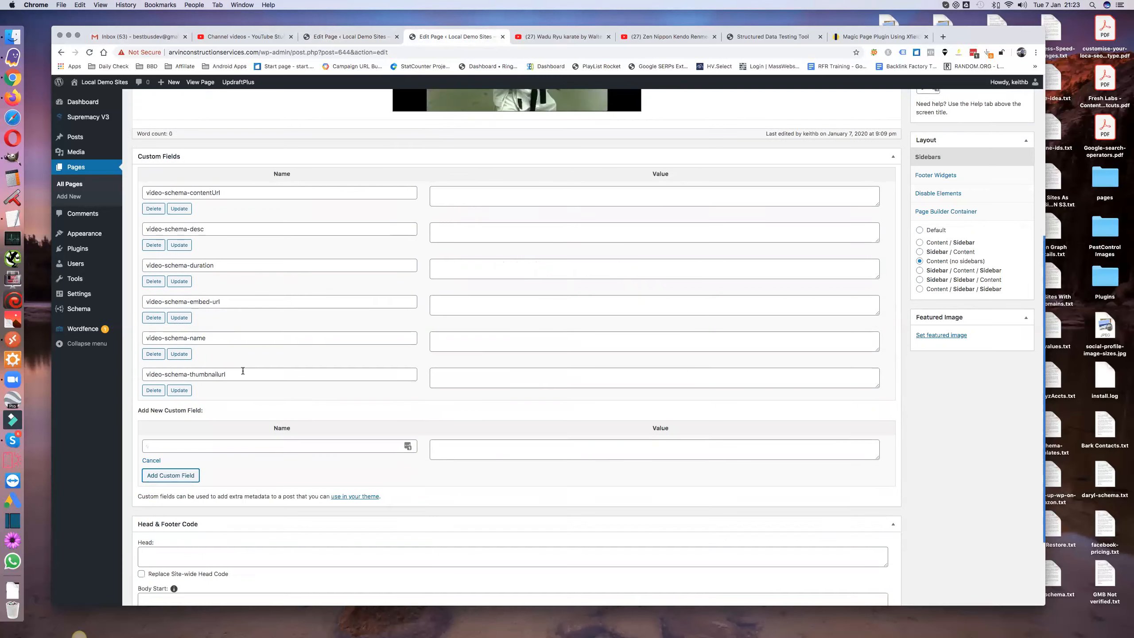
pyautogui.click(185, 445)
pyautogui.press('cmd+v')
pyautogui.click(170, 475)
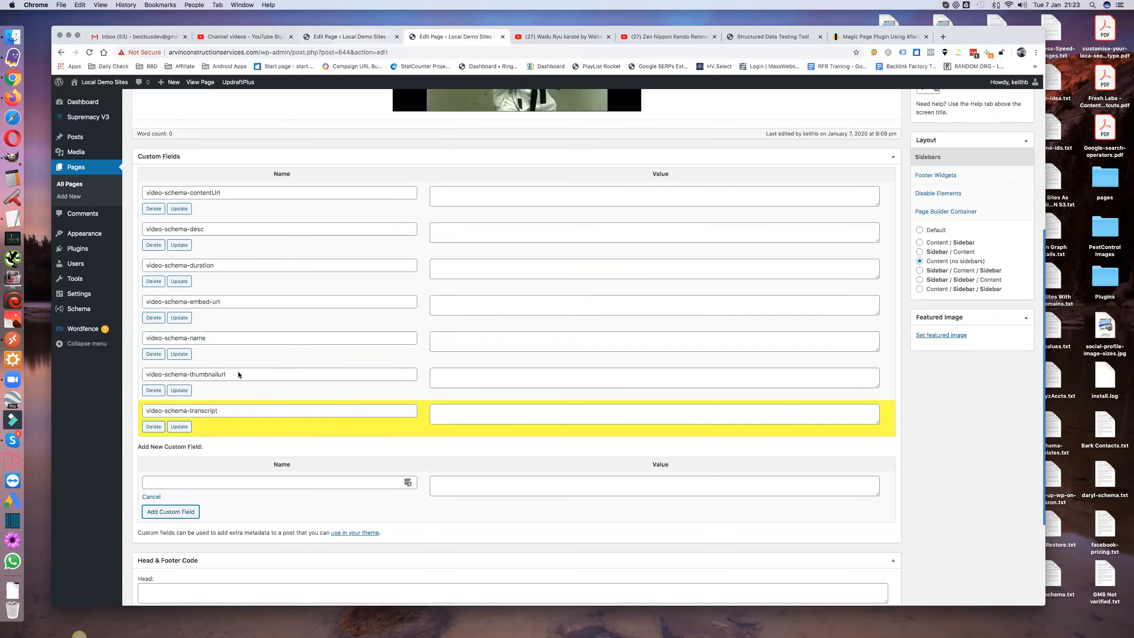
# Copy the field name video-schema-upload-date from the other page and add it as an empty custom field on Inner Page
pyautogui.hotkey('ctrl', 'shift', 'Tab')
pyautogui.tripleClick(219, 476)
pyautogui.press('super+c')
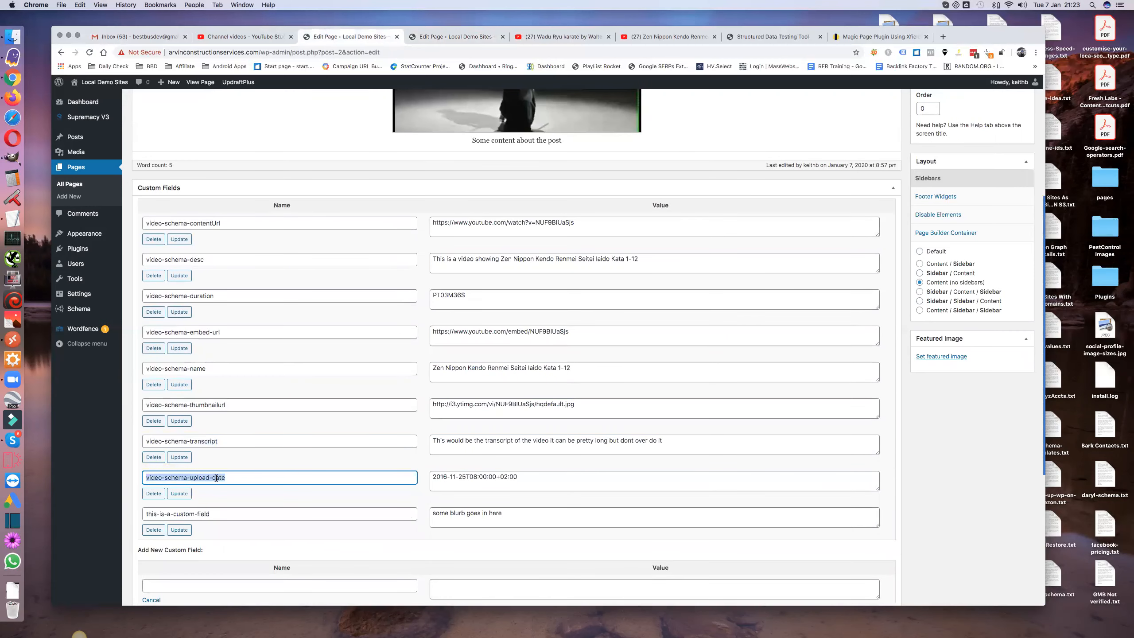
pyautogui.hotkey('ctrl', 'Tab')
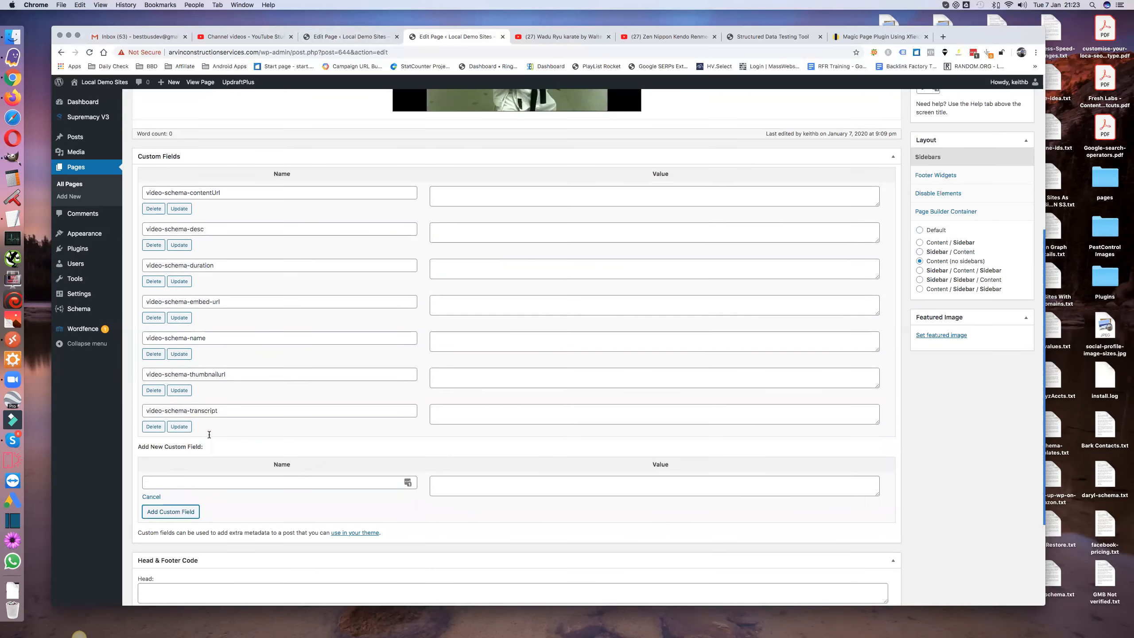
pyautogui.press('super+v')
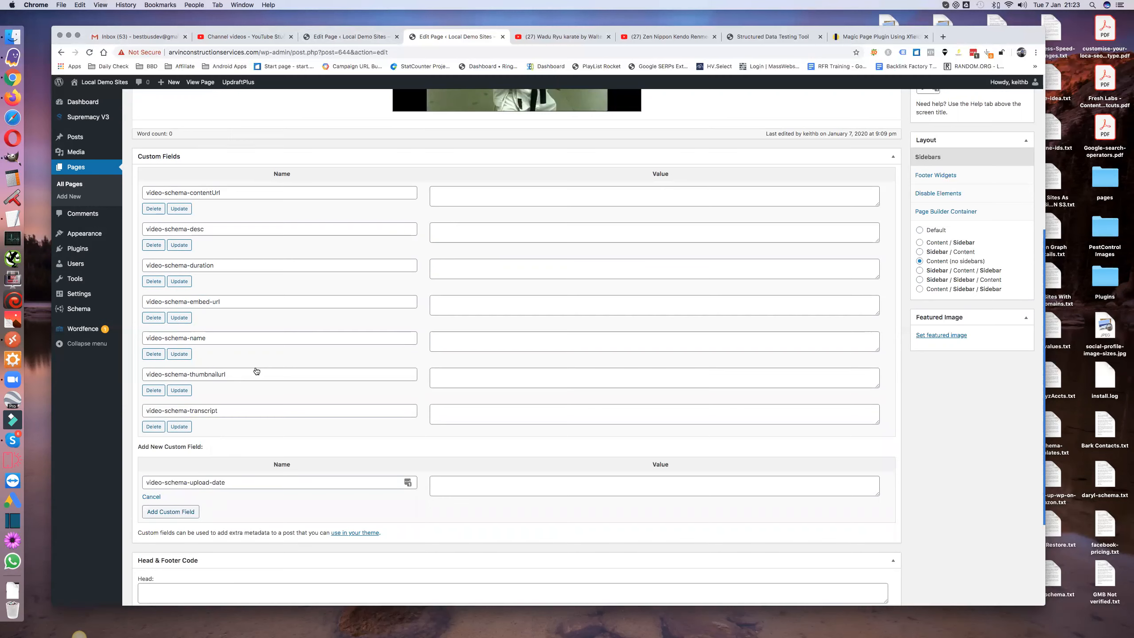
# Copy the field name this-is-a-custom-field from the other page and add it as an empty custom field on Inner Page
pyautogui.hotkey('ctrl', 'shift', 'Tab')
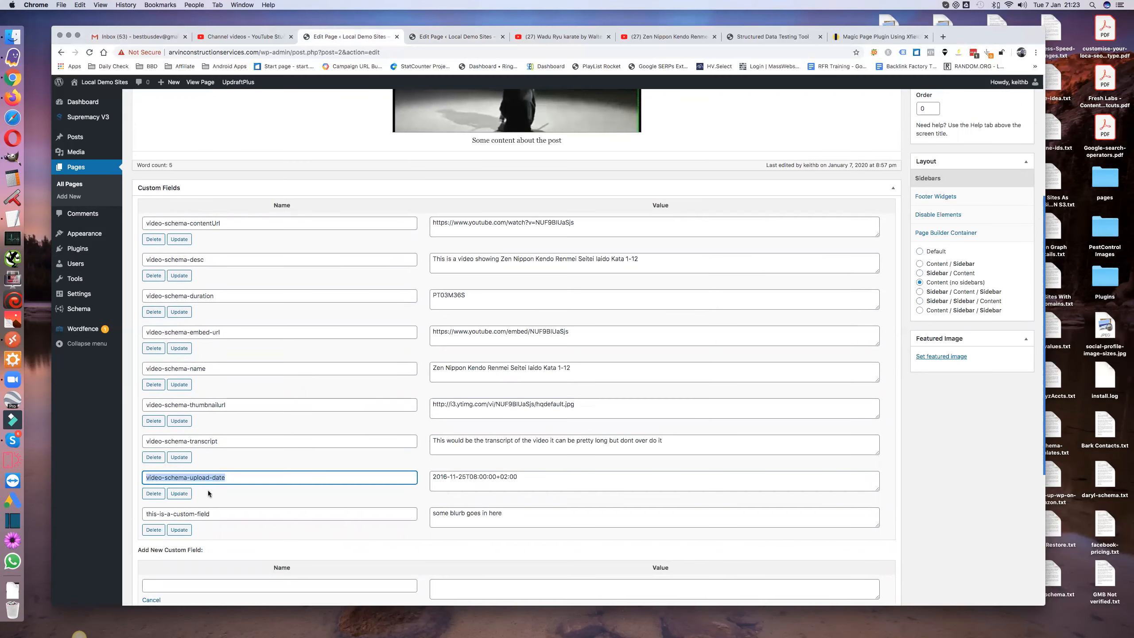
pyautogui.tripleClick(204, 514)
pyautogui.press('super+c')
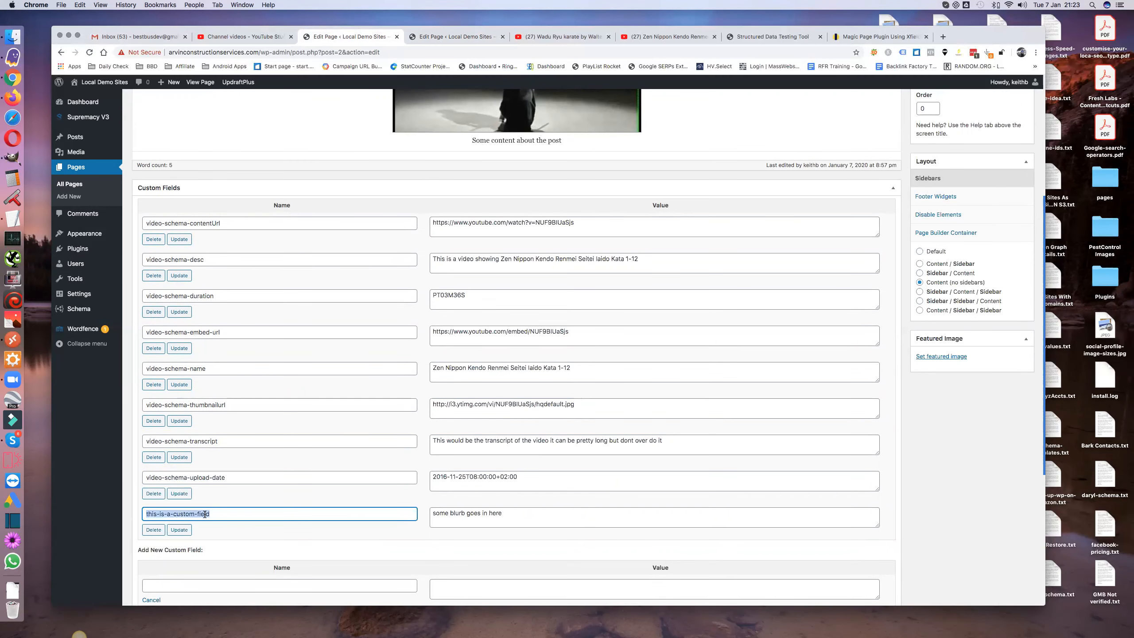
pyautogui.click(441, 35)
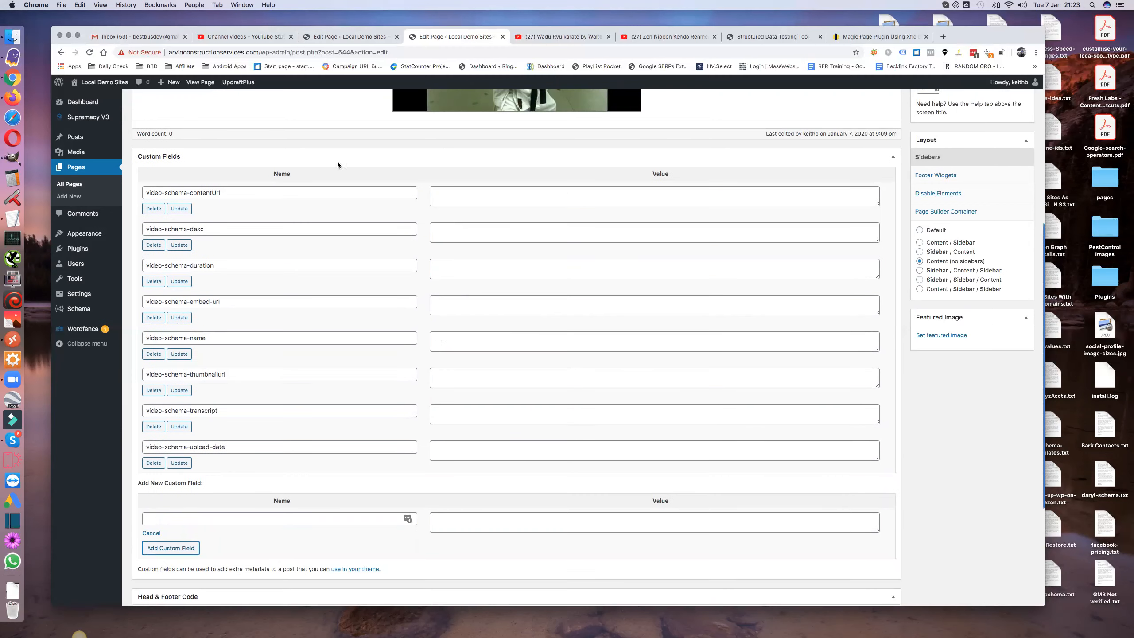
pyautogui.click(170, 516)
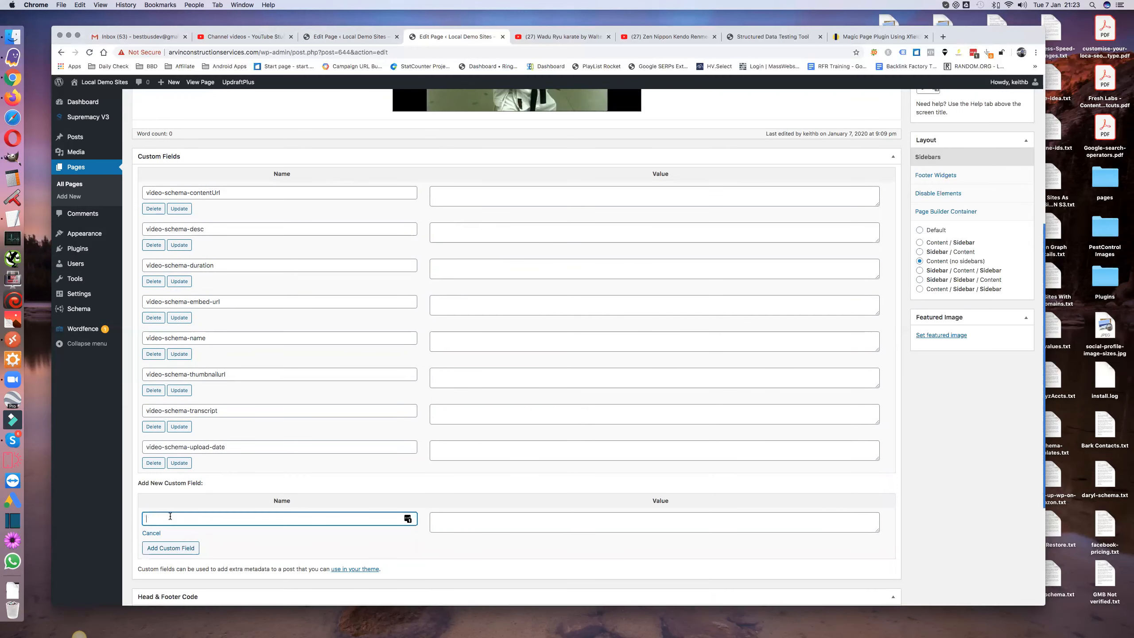
pyautogui.press('super+v')
pyautogui.click(181, 548)
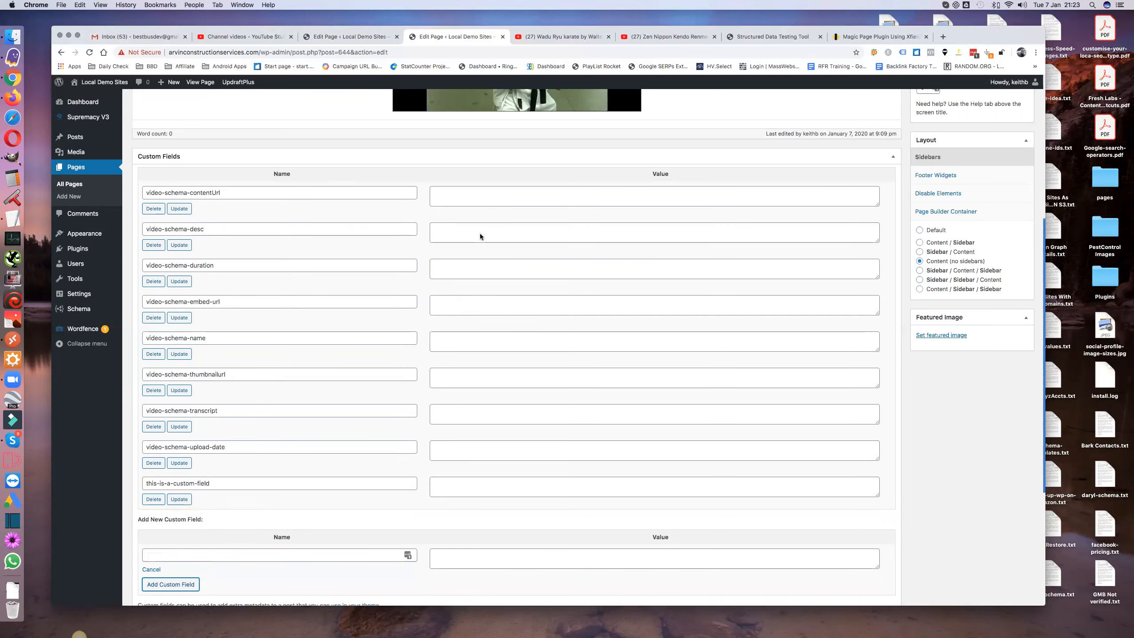
pyautogui.click(464, 195)
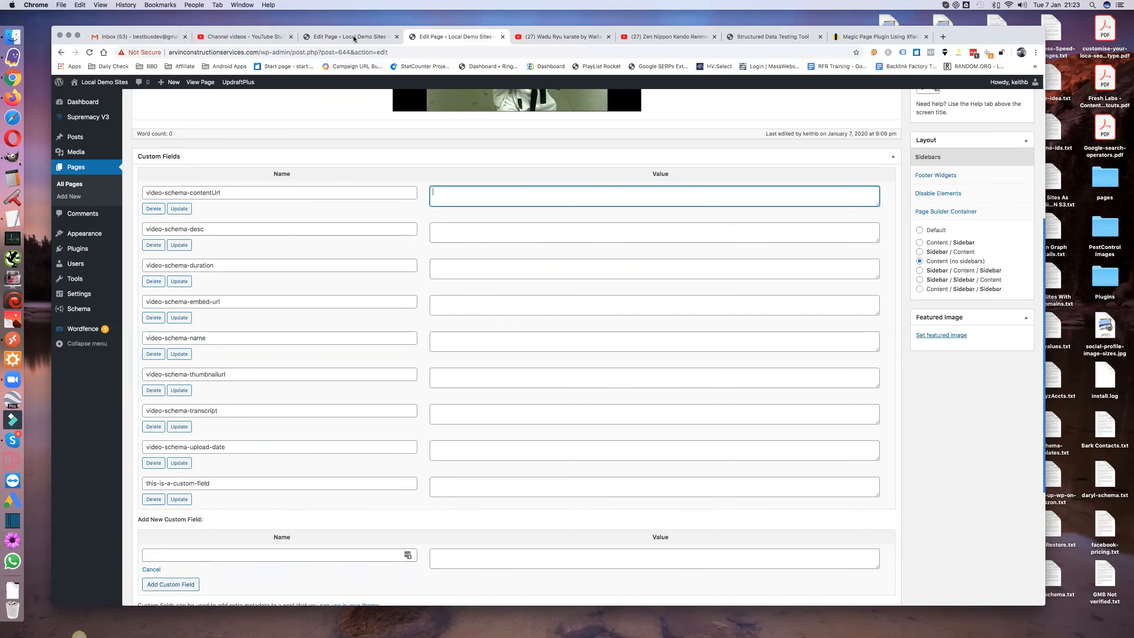
pyautogui.click(355, 37)
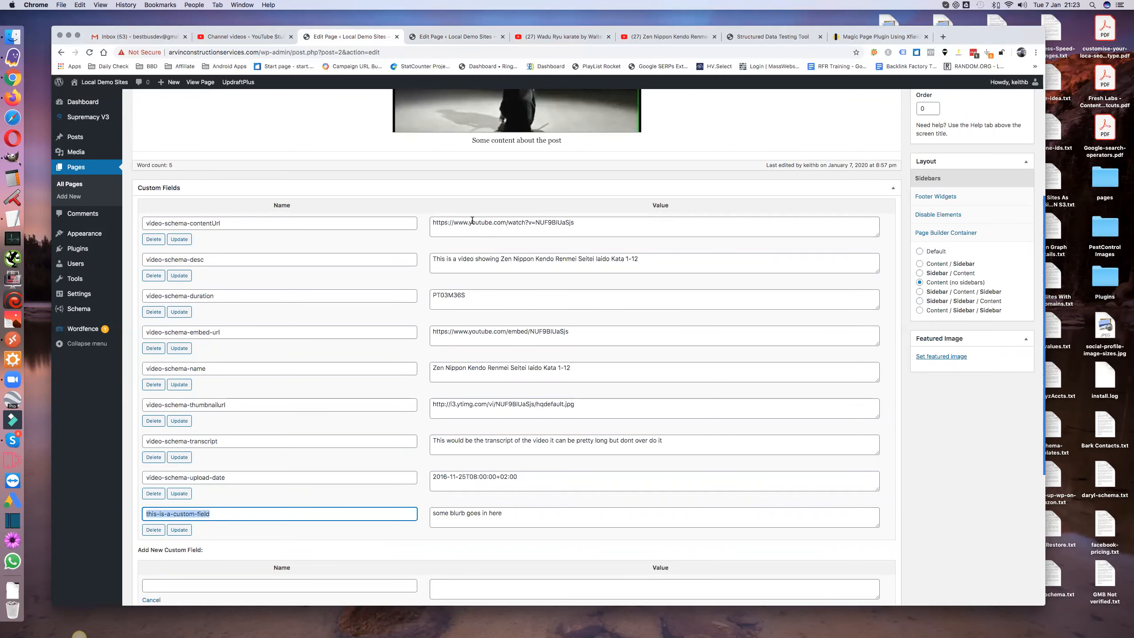
pyautogui.tripleClick(471, 221)
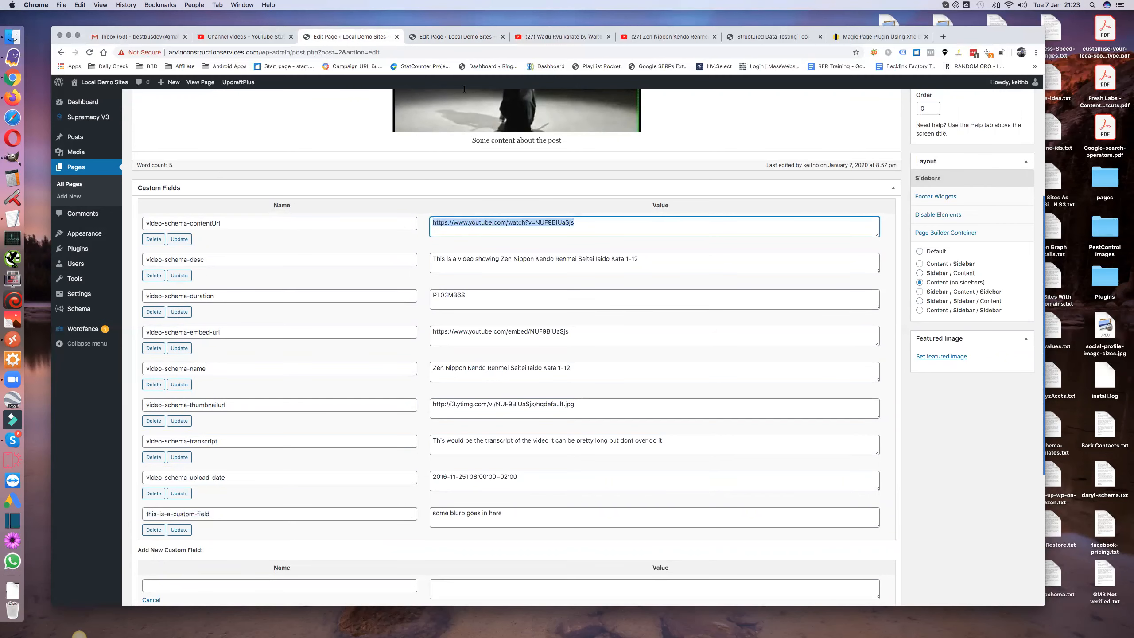
pyautogui.click(453, 35)
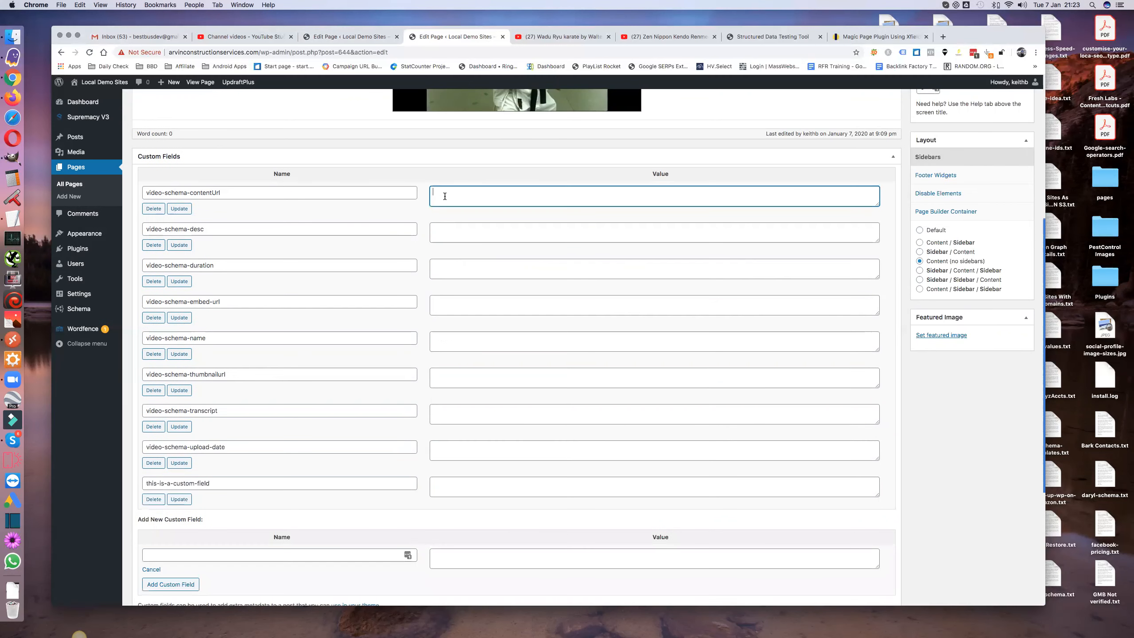
pyautogui.write('https://www.youtube.com/watch?v=NUF9BIUaSjs')
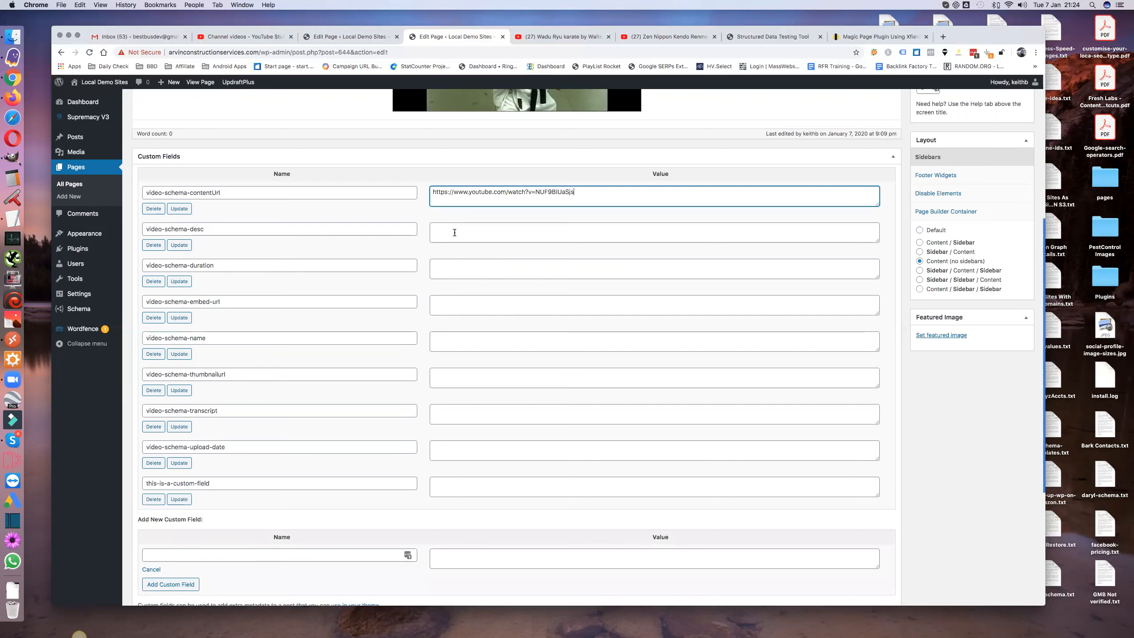
# Enter "this is a description" as the video-schema-desc value on Inner Page
pyautogui.click(452, 230)
pyautogui.write('th')
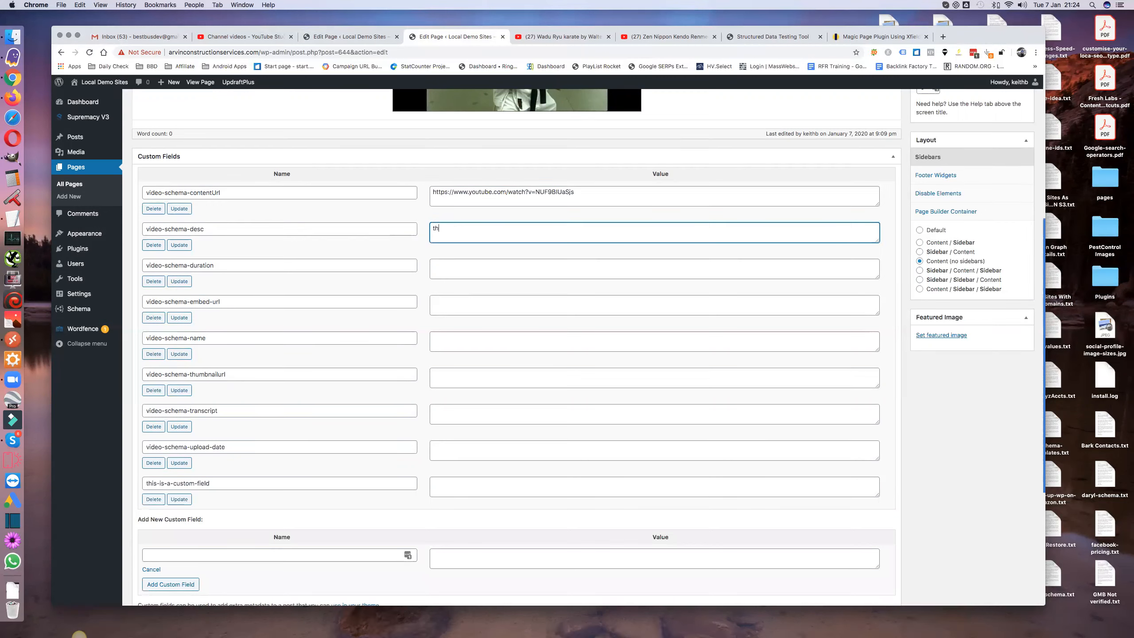
pyautogui.write('is is a description')
# Set Inner Page's video-schema-duration value to PT03M36S, copied from the other page
pyautogui.click(451, 268)
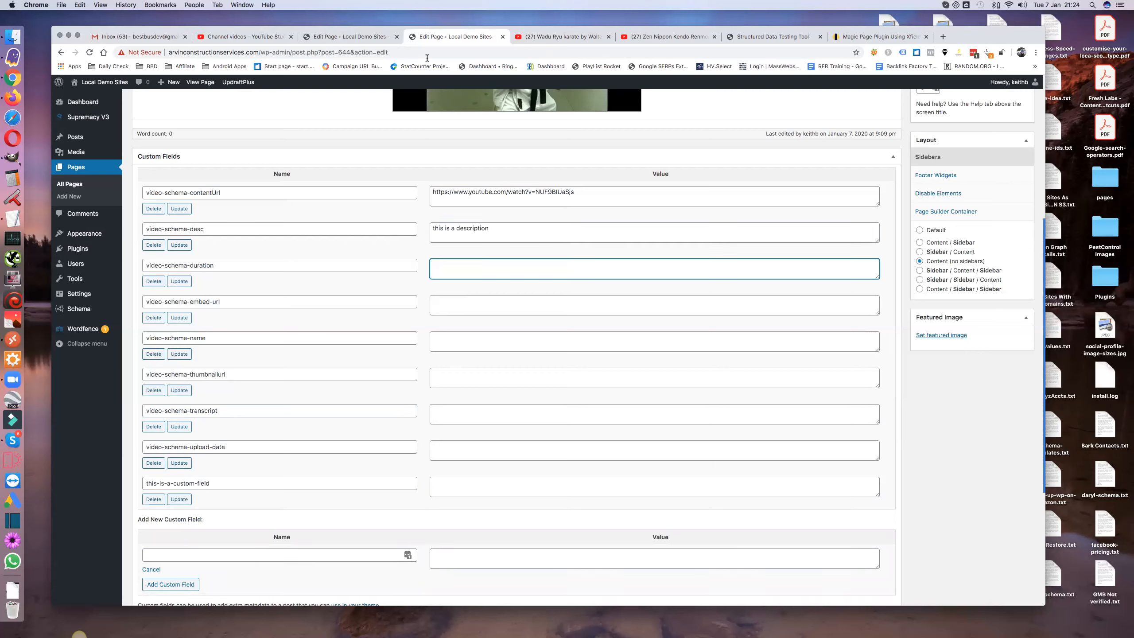
pyautogui.click(359, 37)
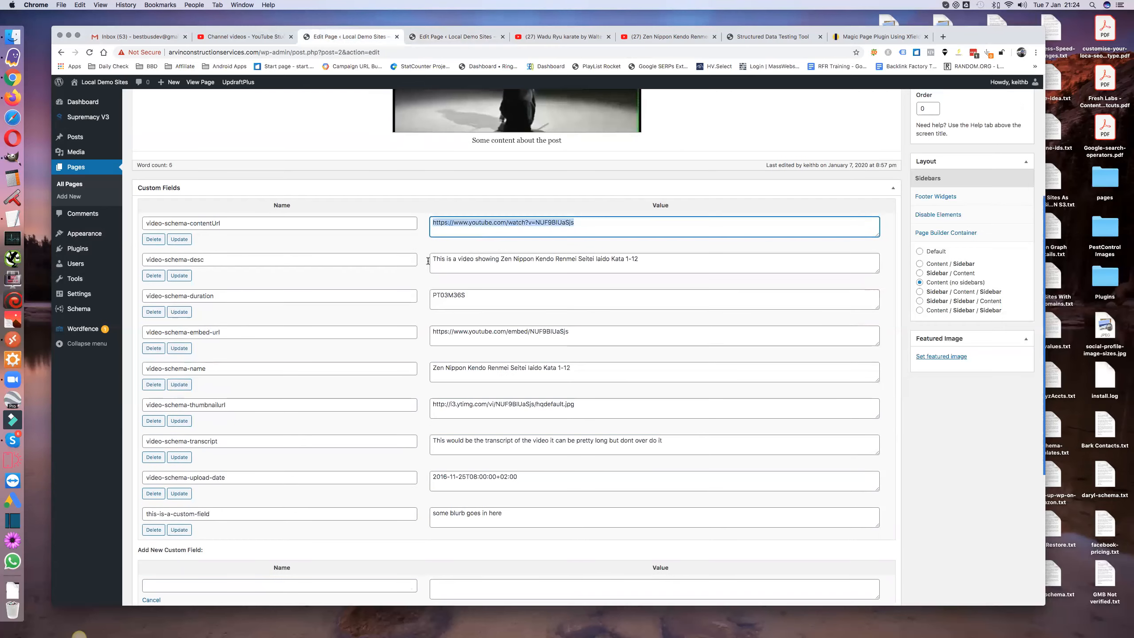
pyautogui.doubleClick(452, 296)
pyautogui.press('super+c')
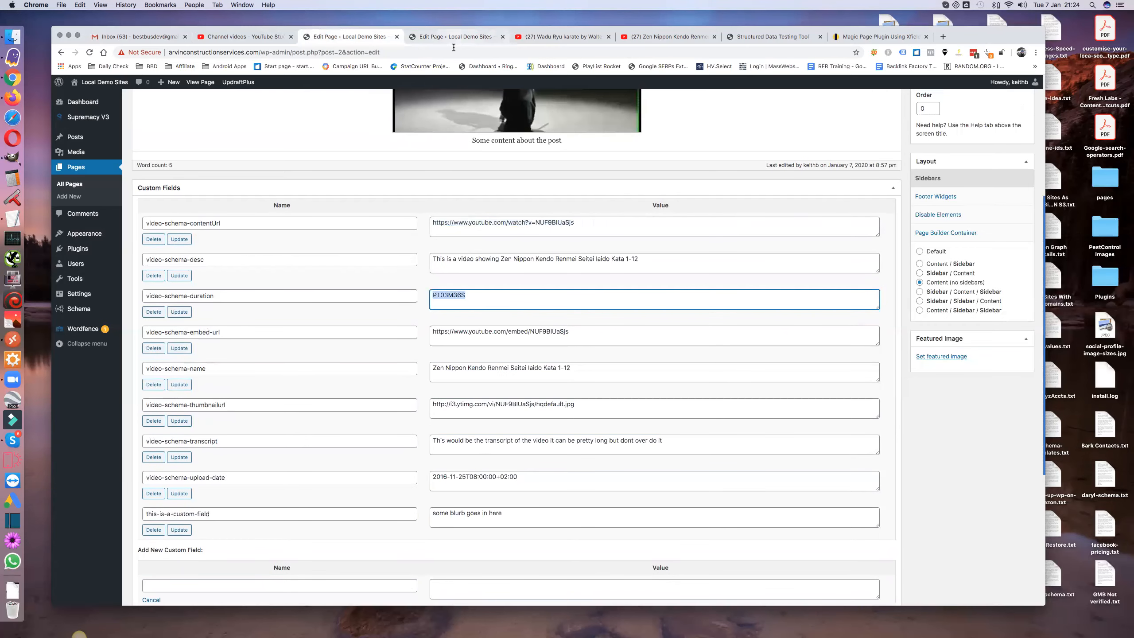
pyautogui.hotkey('ctrl', 'Tab')
pyautogui.press('super+v')
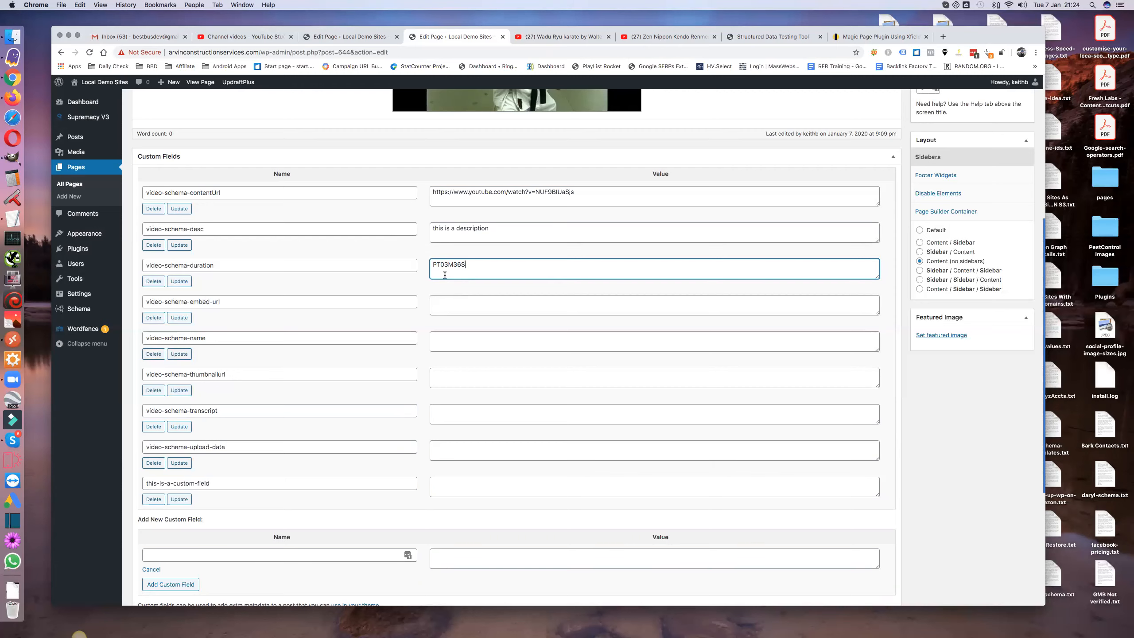
pyautogui.click(448, 305)
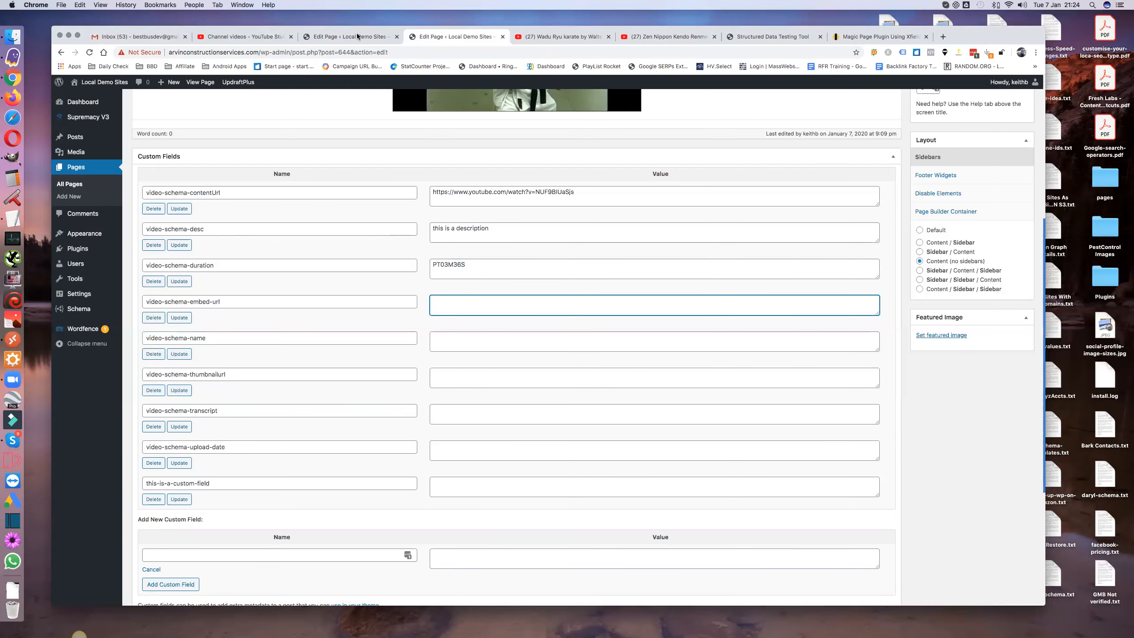
pyautogui.hotkey('ctrl', 'shift', 'Tab')
pyautogui.tripleClick(461, 330)
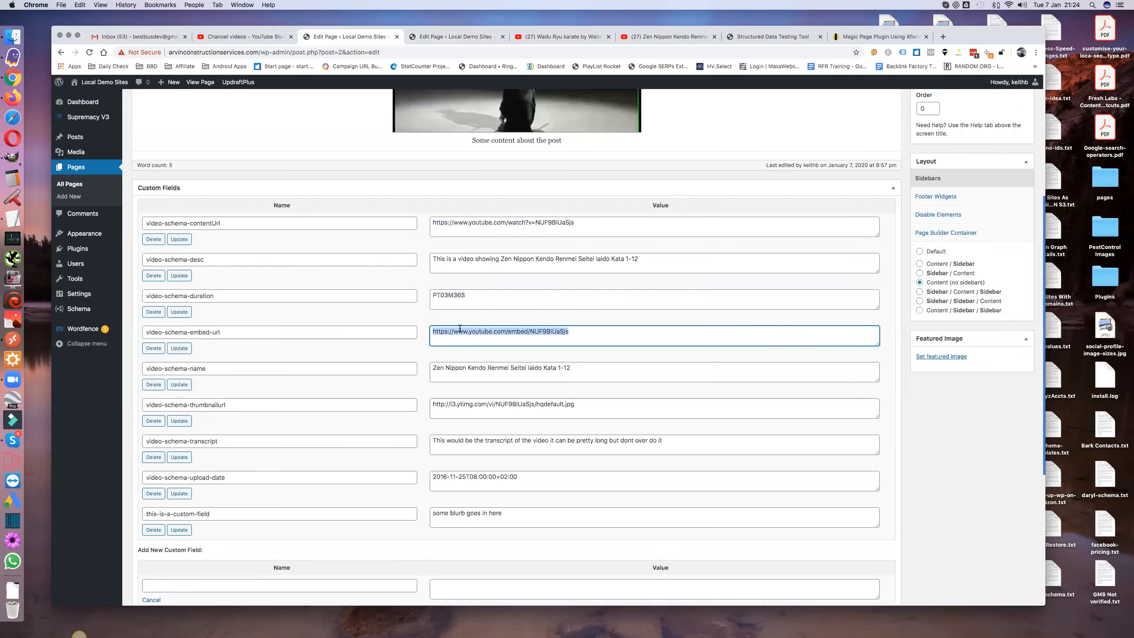
pyautogui.press('super+c')
pyautogui.click(441, 34)
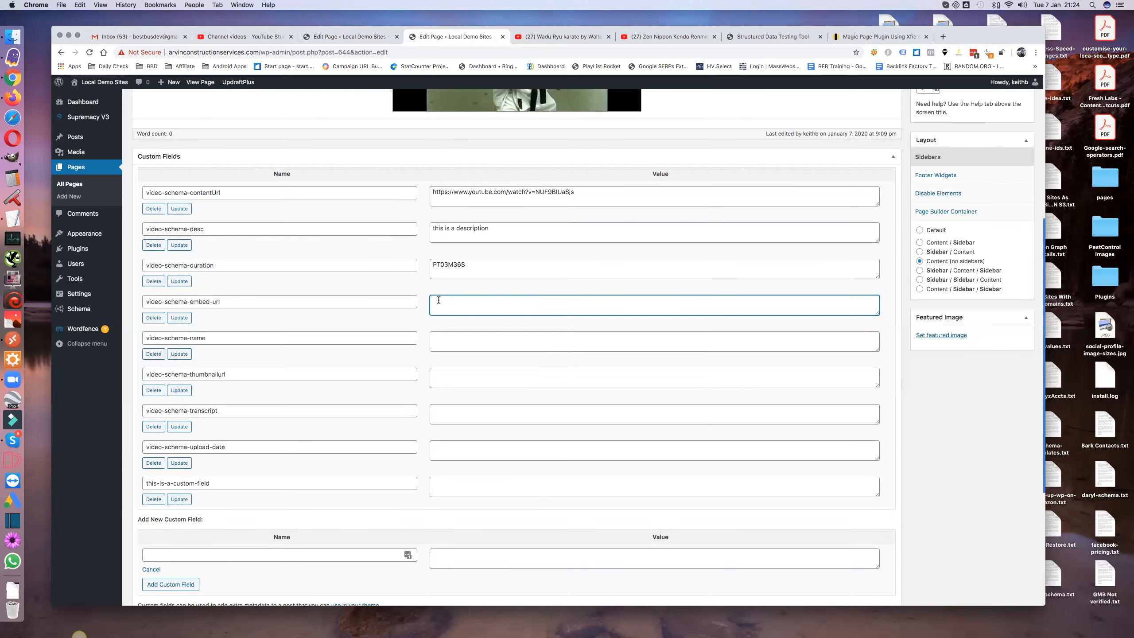
pyautogui.press('super+v')
pyautogui.click(439, 342)
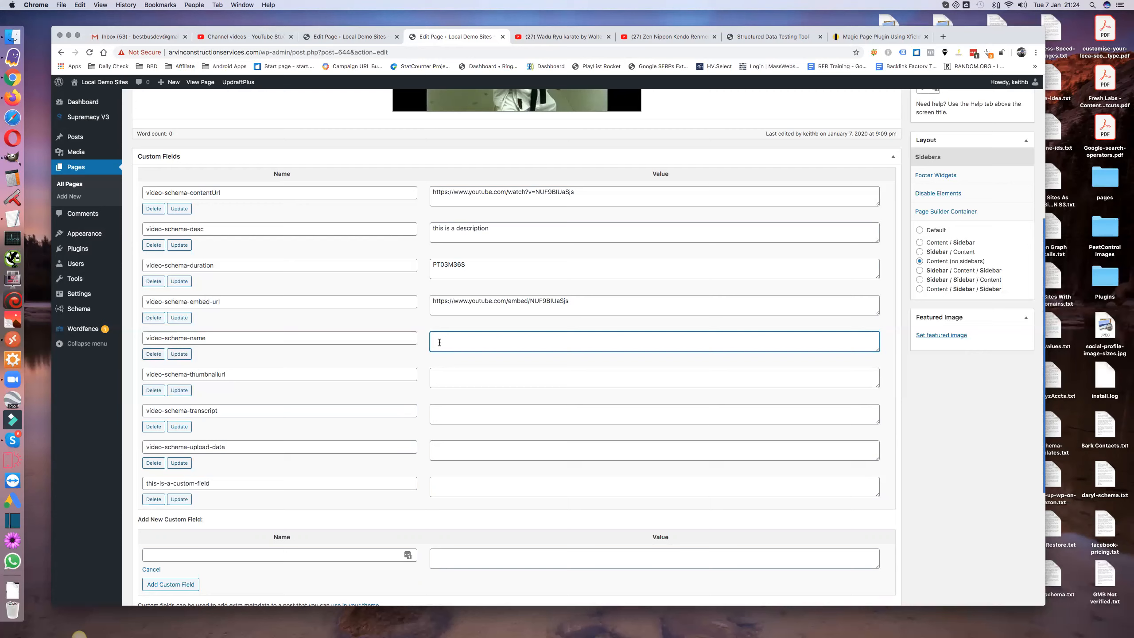
pyautogui.write('this is the name')
pyautogui.click(459, 384)
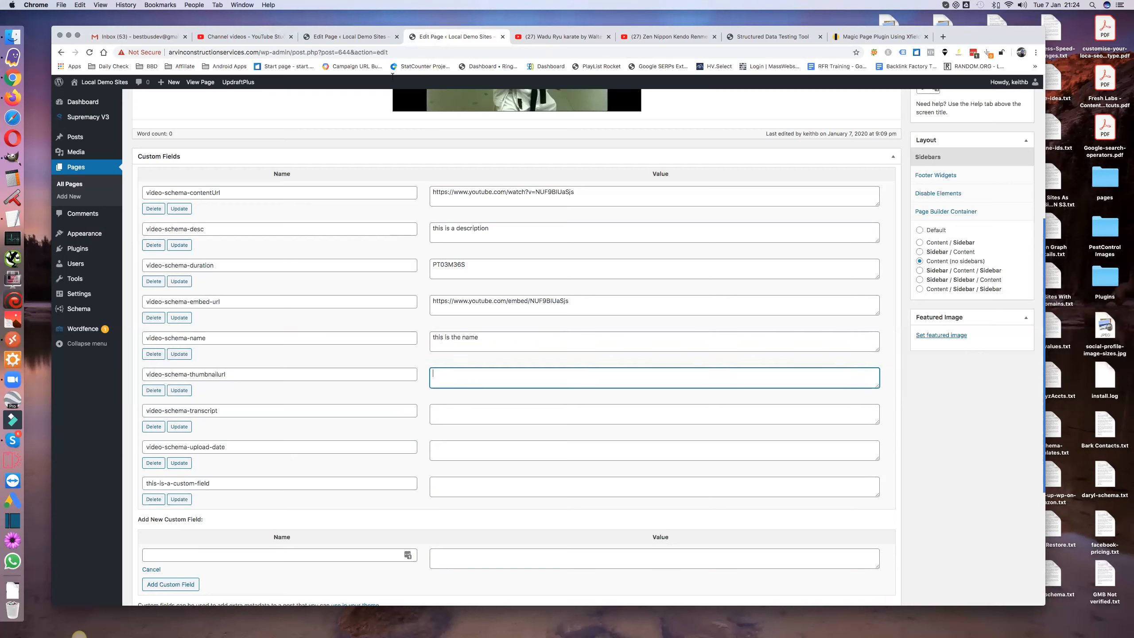
pyautogui.click(364, 37)
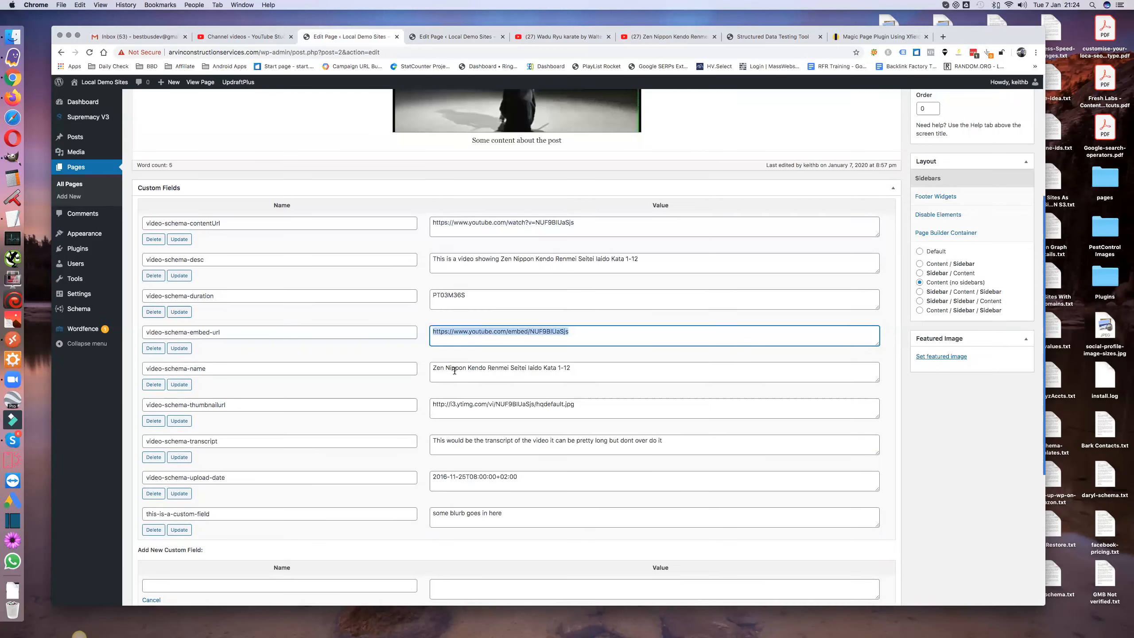
pyautogui.tripleClick(471, 401)
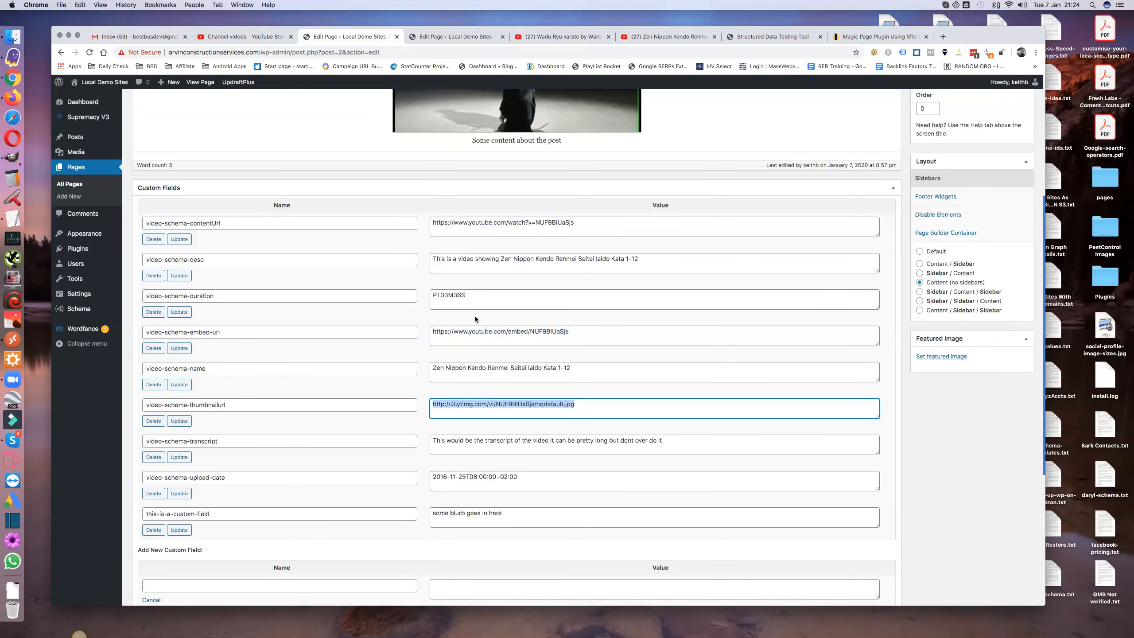
pyautogui.click(464, 36)
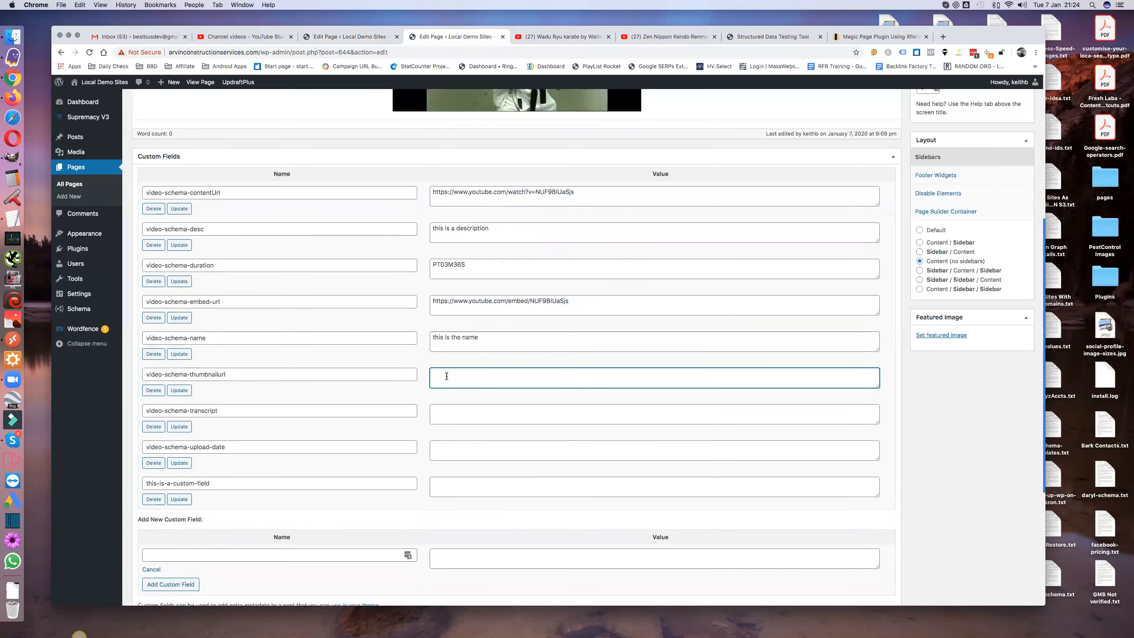
pyautogui.press('super+v')
# Enter "this is the transcript" for video-schema-transcript and copy 2016-11-25T08:00:00+02:00 from the other page into video-schema-upload-date
pyautogui.click(450, 411)
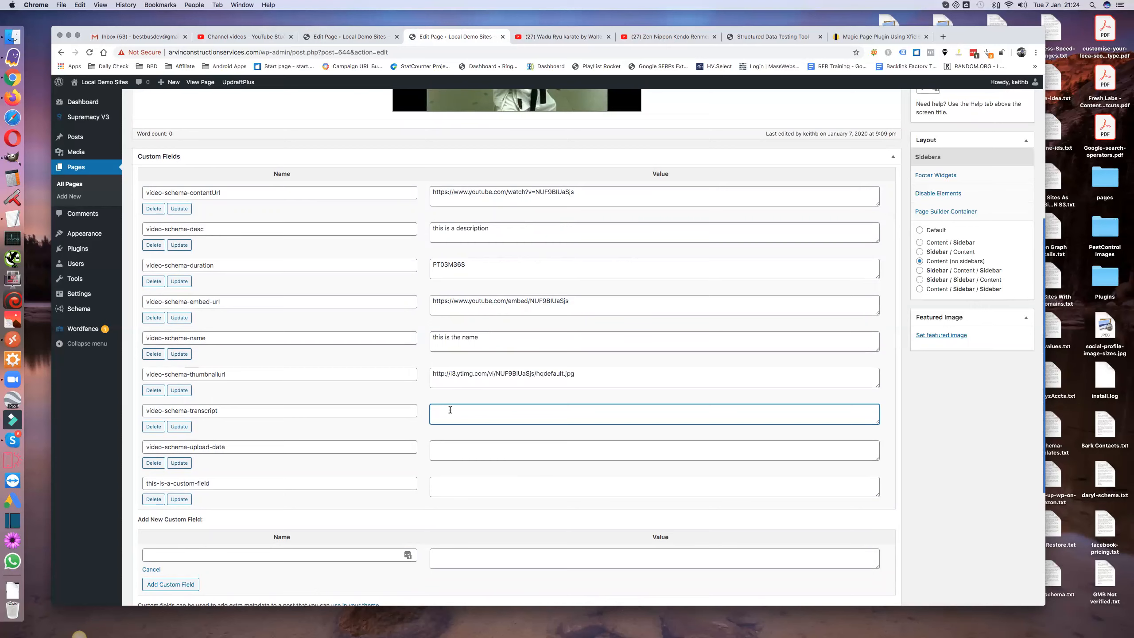
pyautogui.write('this is the transcript')
pyautogui.click(466, 453)
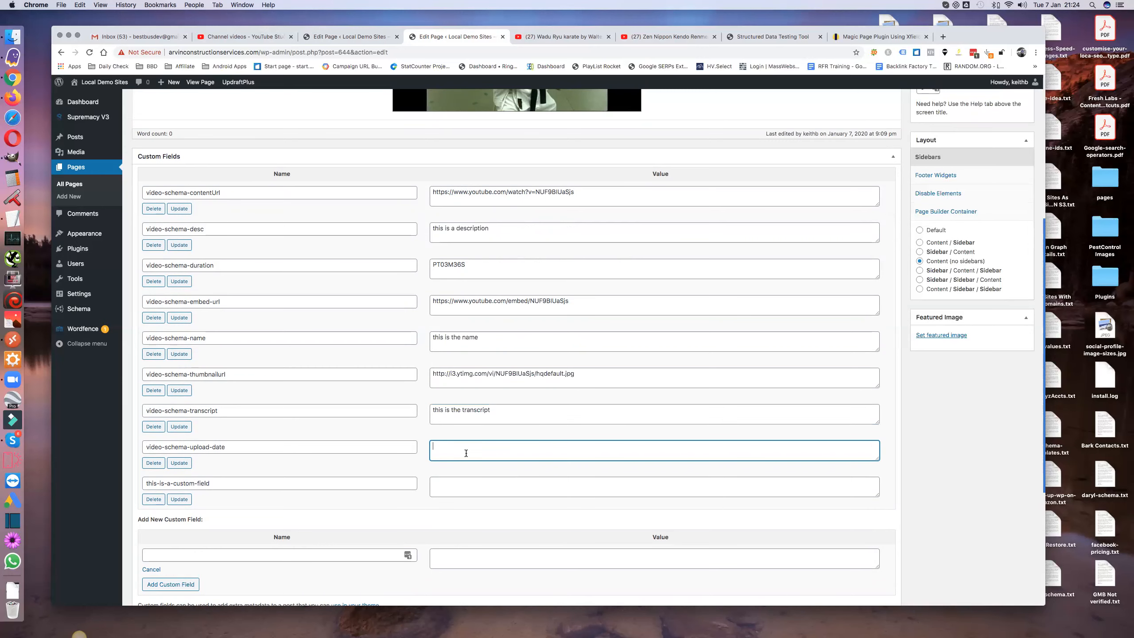
pyautogui.click(368, 40)
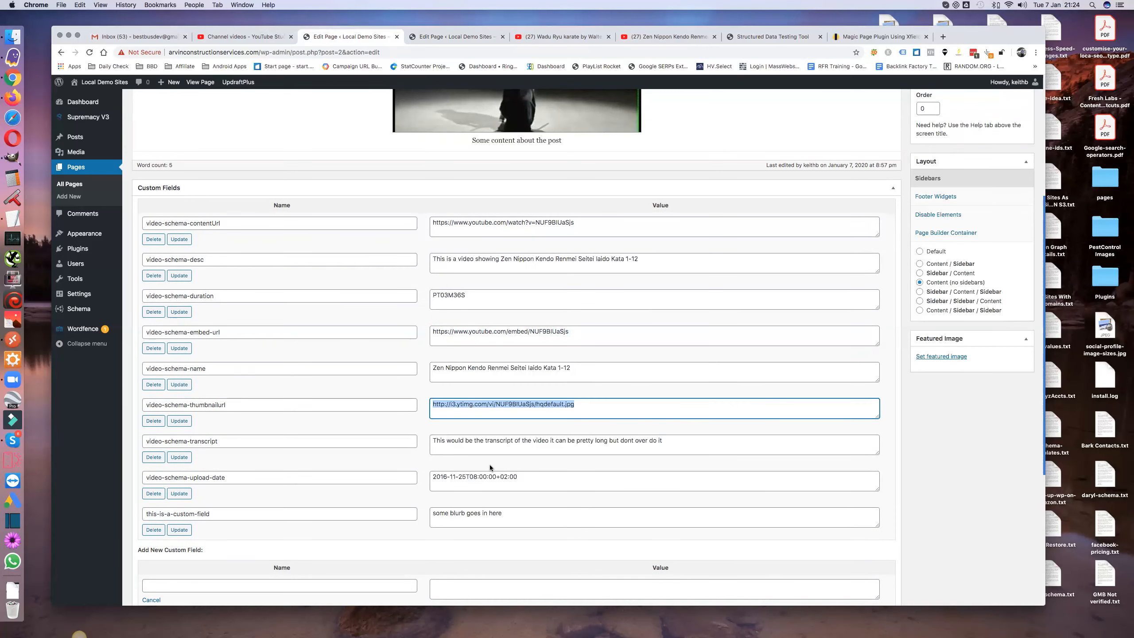
pyautogui.tripleClick(466, 478)
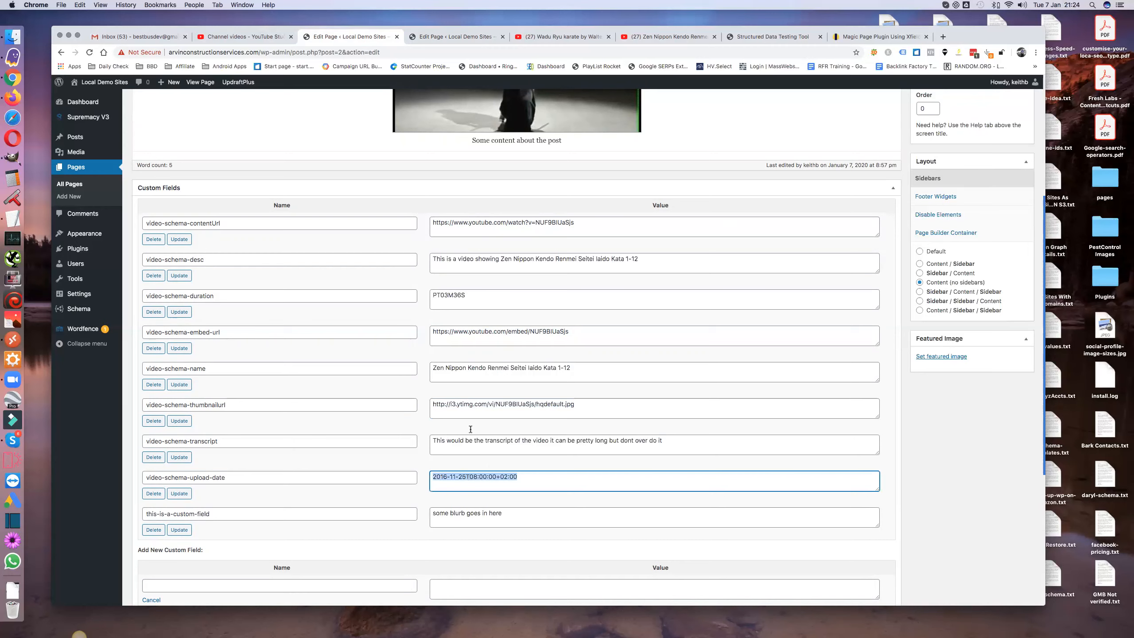
pyautogui.hotkey('ctrl', 'Tab')
pyautogui.press('super+v')
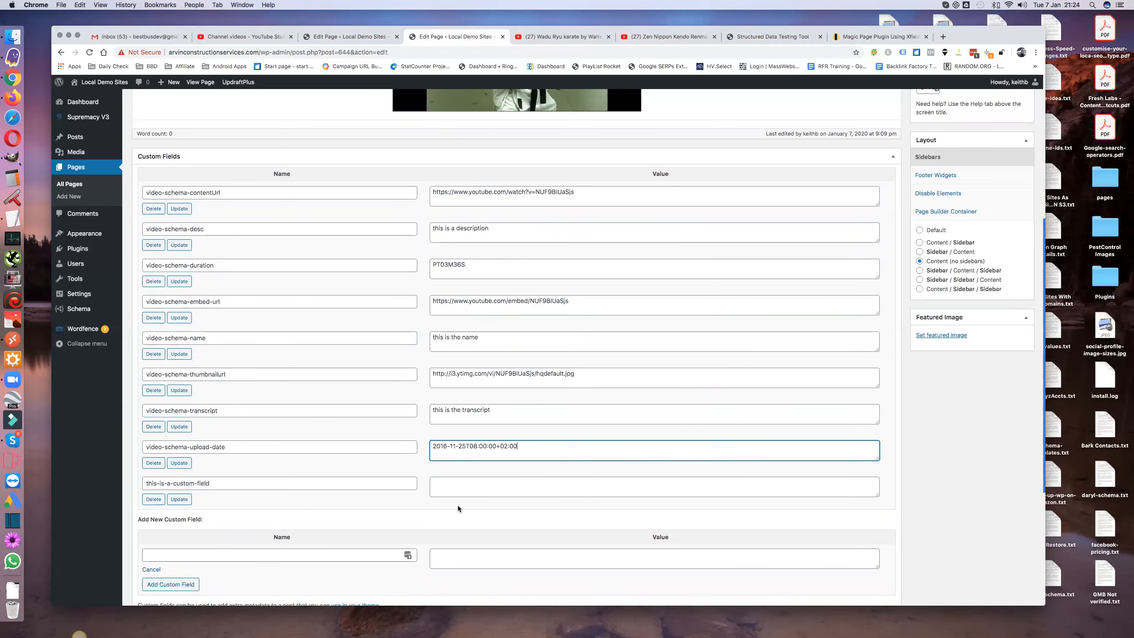
# Enter "this is another custom field description" as the this-is-a-custom-field value and update Inner Page
pyautogui.click(448, 487)
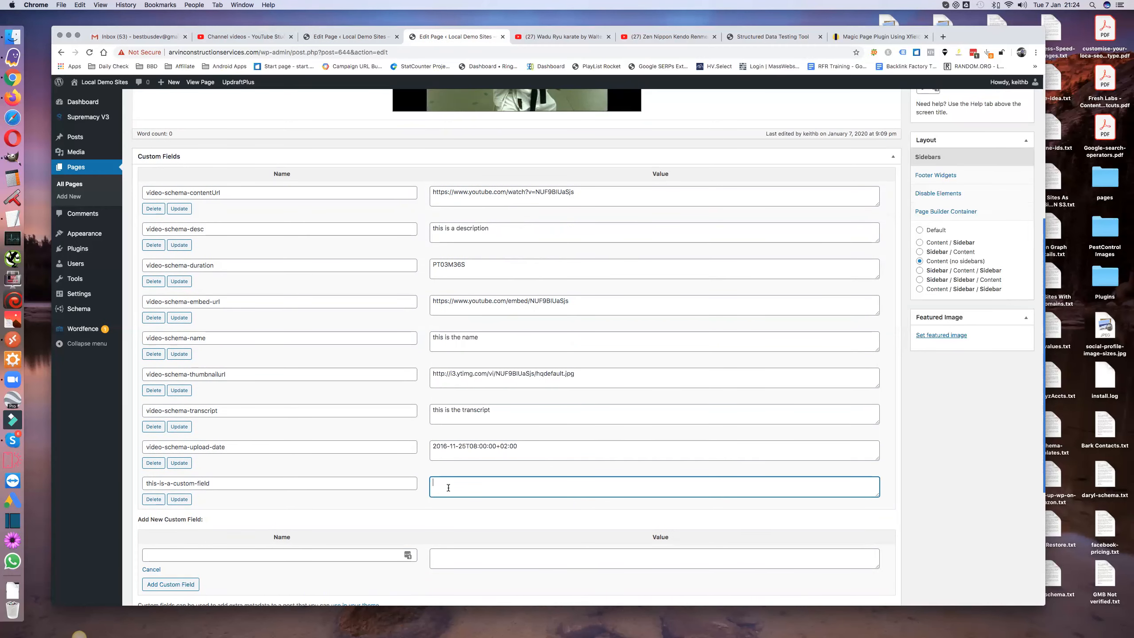
pyautogui.write('this is another custom field description')
pyautogui.scroll(3, 647, 399)
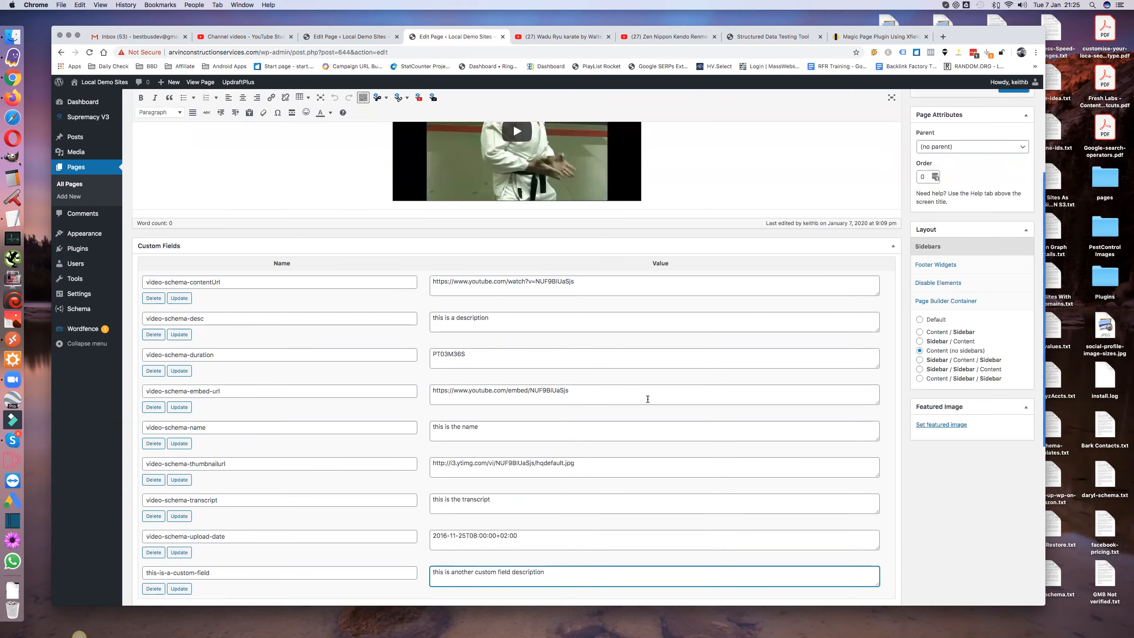
pyautogui.scroll(1, 659, 411)
pyautogui.scroll(6, 658, 410)
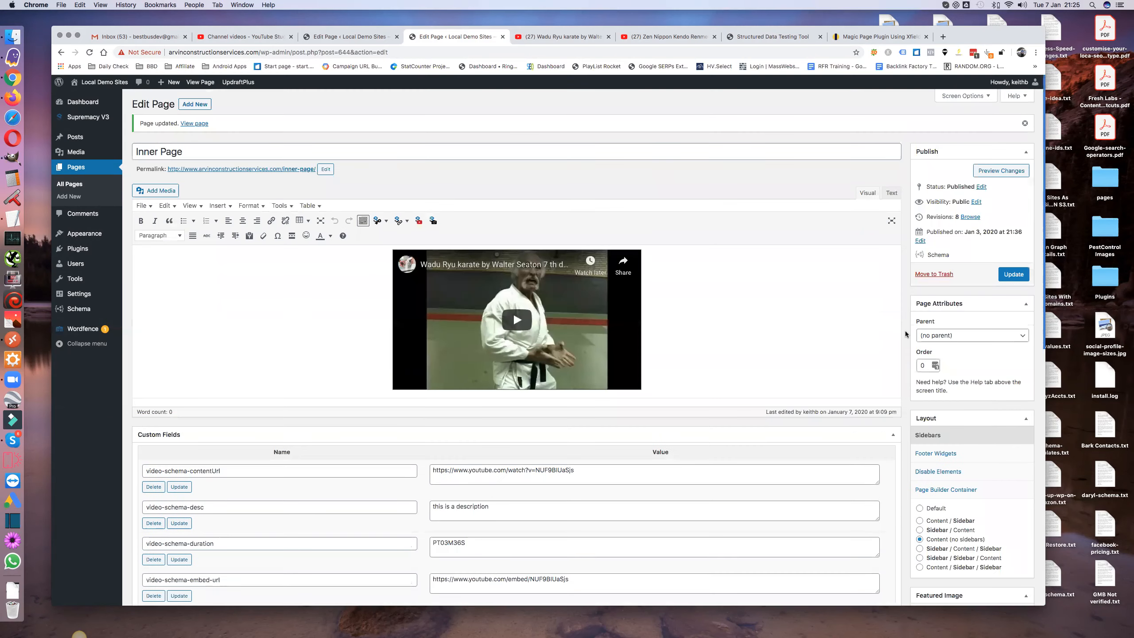
pyautogui.click(1012, 276)
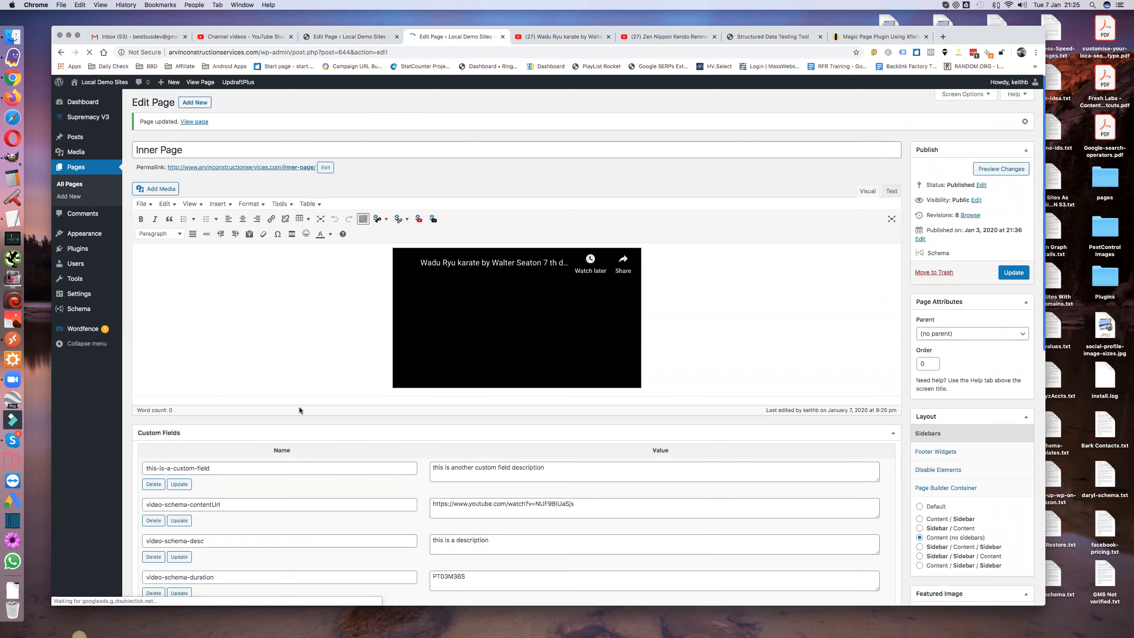
# Rerun the Structured Data Testing Tool on the inner-page URL and inspect the VideoObject properties
pyautogui.click(786, 38)
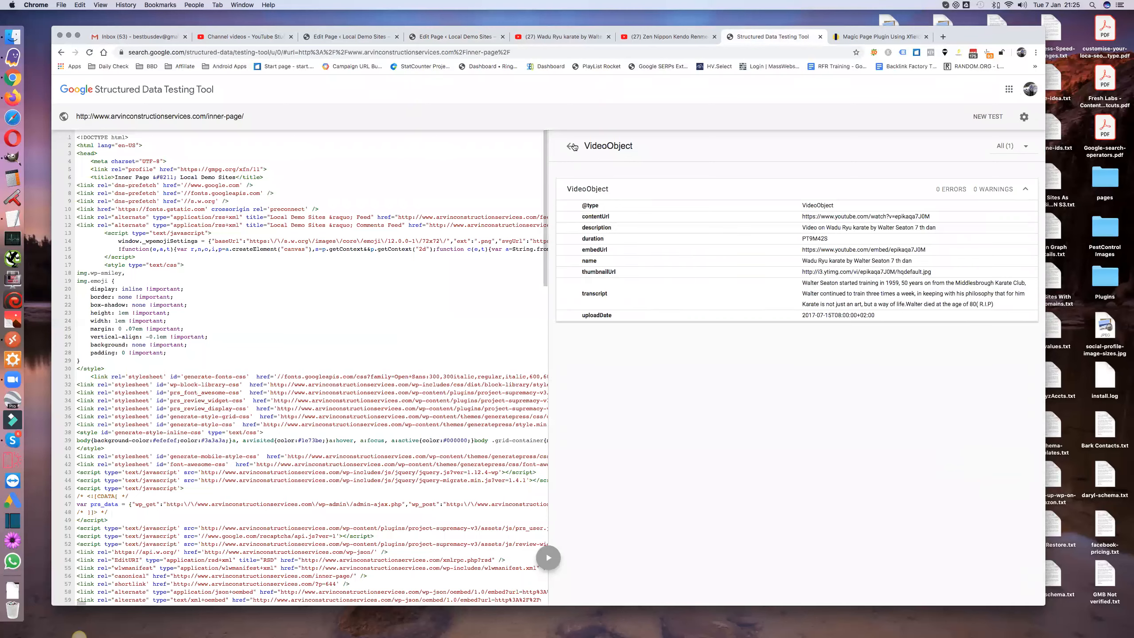
pyautogui.click(980, 117)
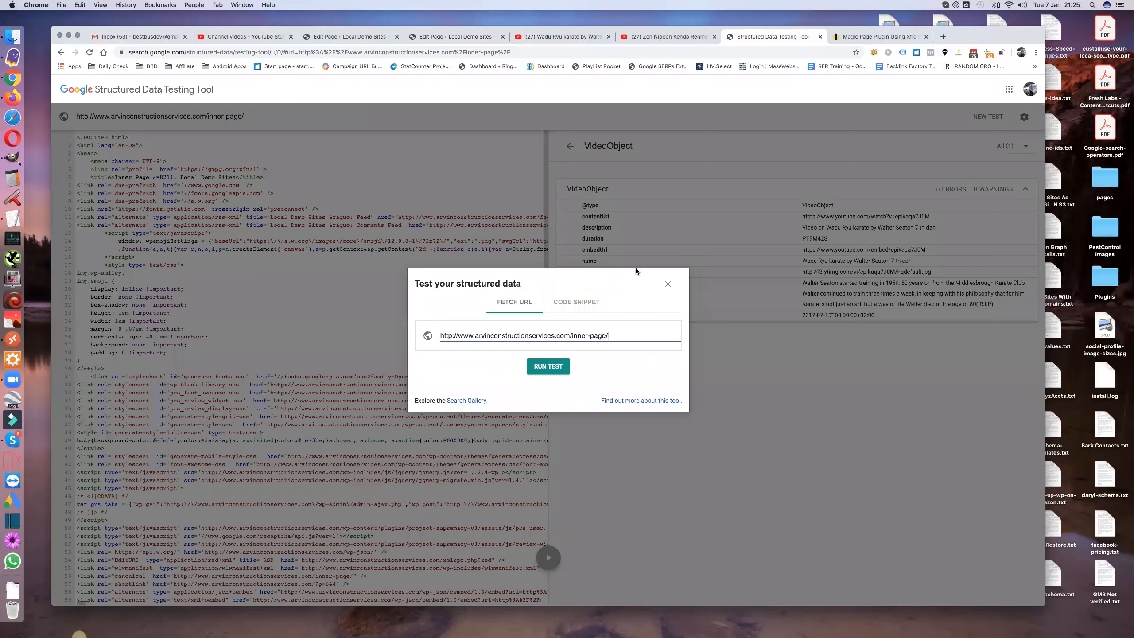
pyautogui.click(549, 367)
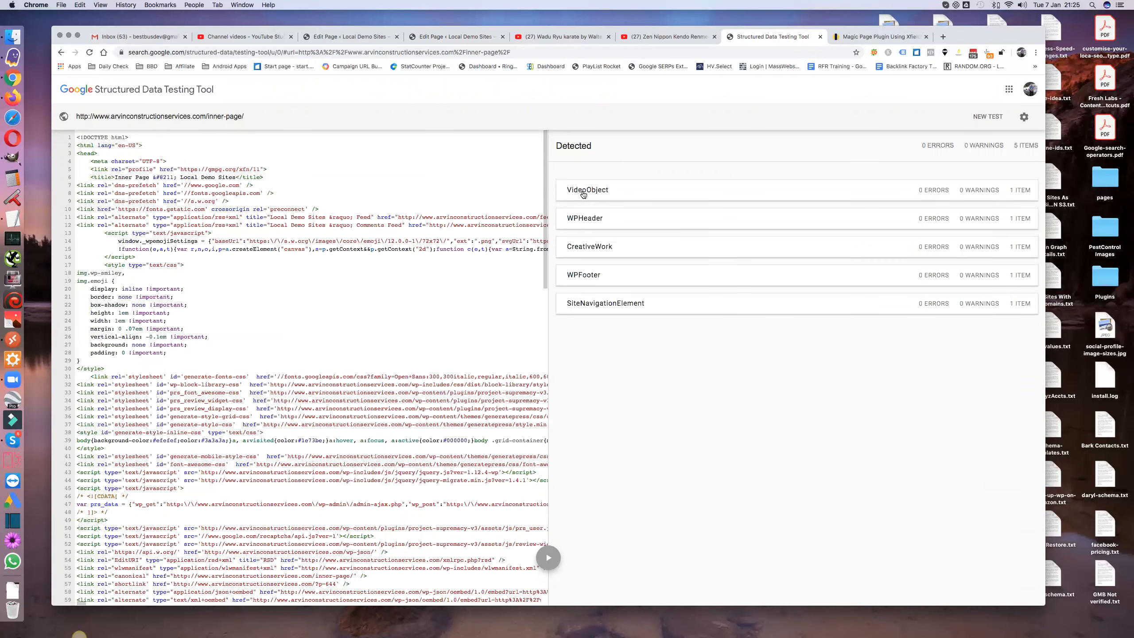
pyautogui.click(584, 193)
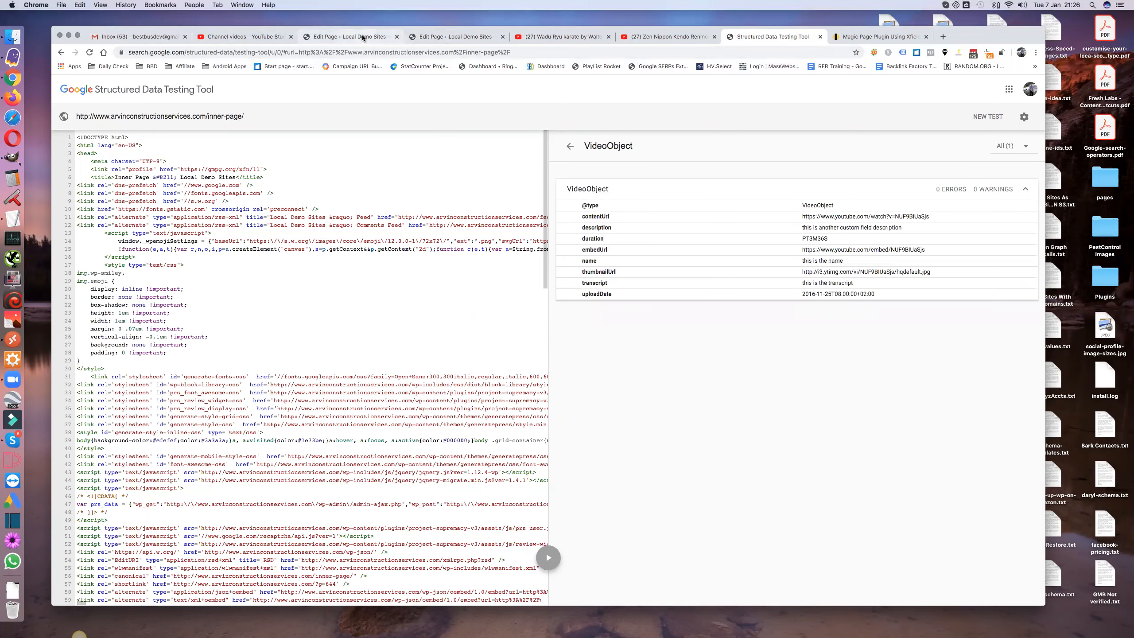
# Open Inner Page's Schema Builder and list your own saved schema templates
pyautogui.click(444, 38)
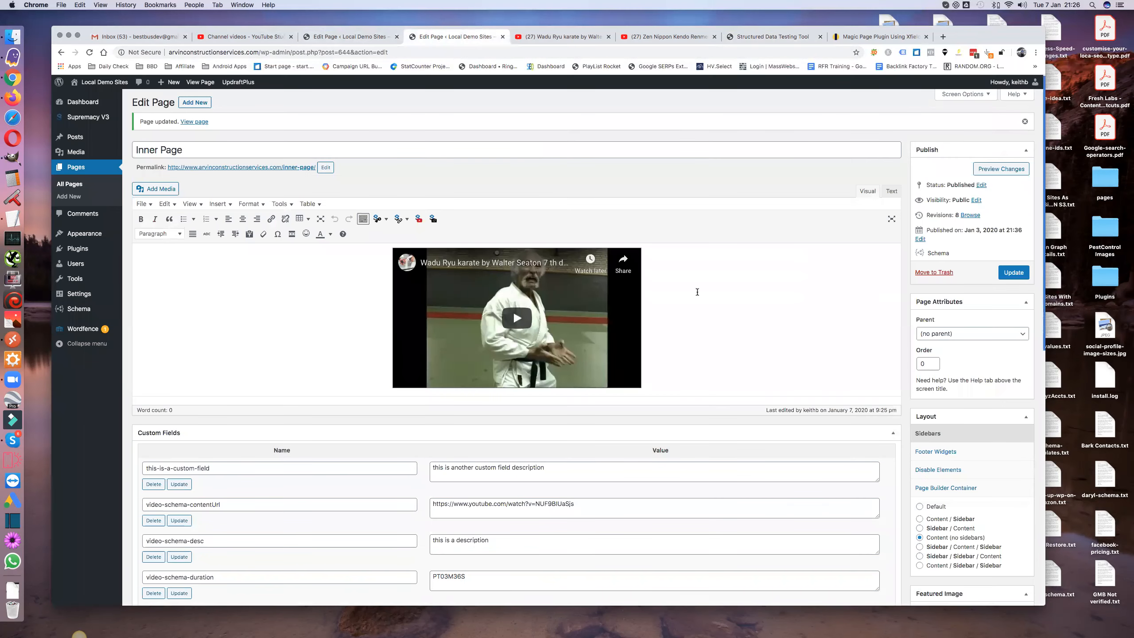
pyautogui.click(933, 253)
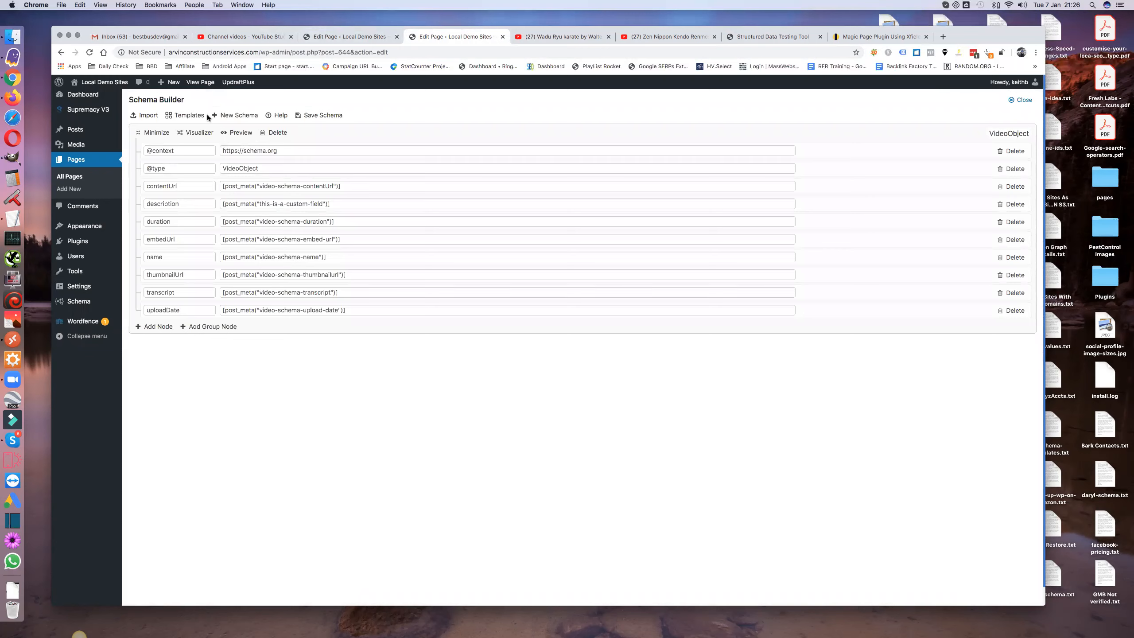
pyautogui.click(189, 116)
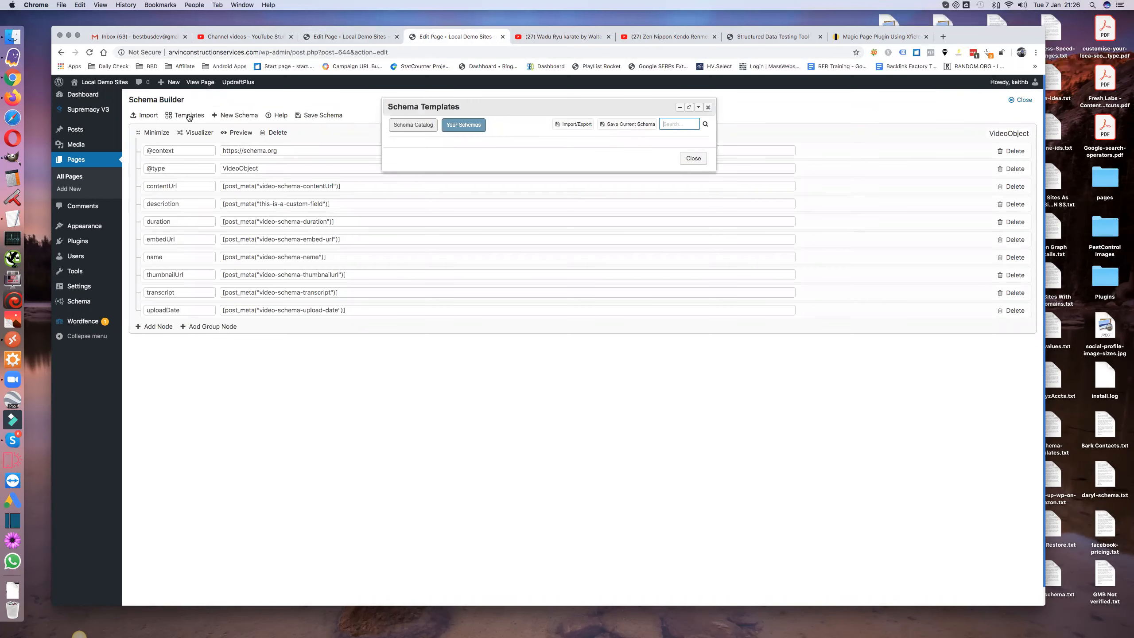
pyautogui.click(460, 127)
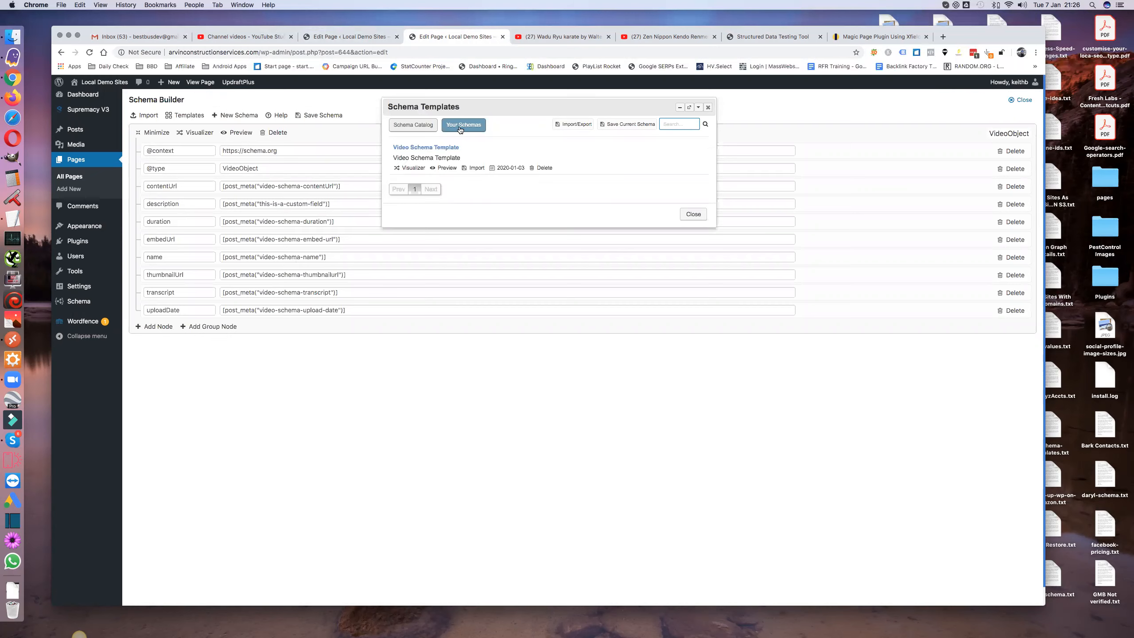
# Try to export the saved schema templates as a JSON file to the Desktop
pyautogui.click(576, 125)
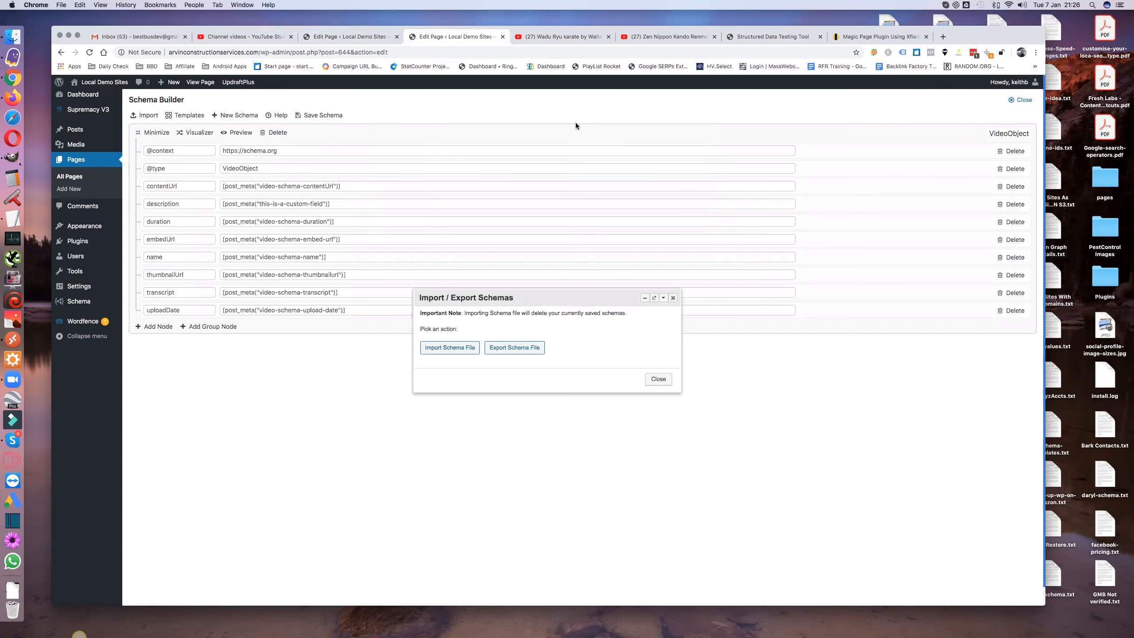
pyautogui.click(521, 350)
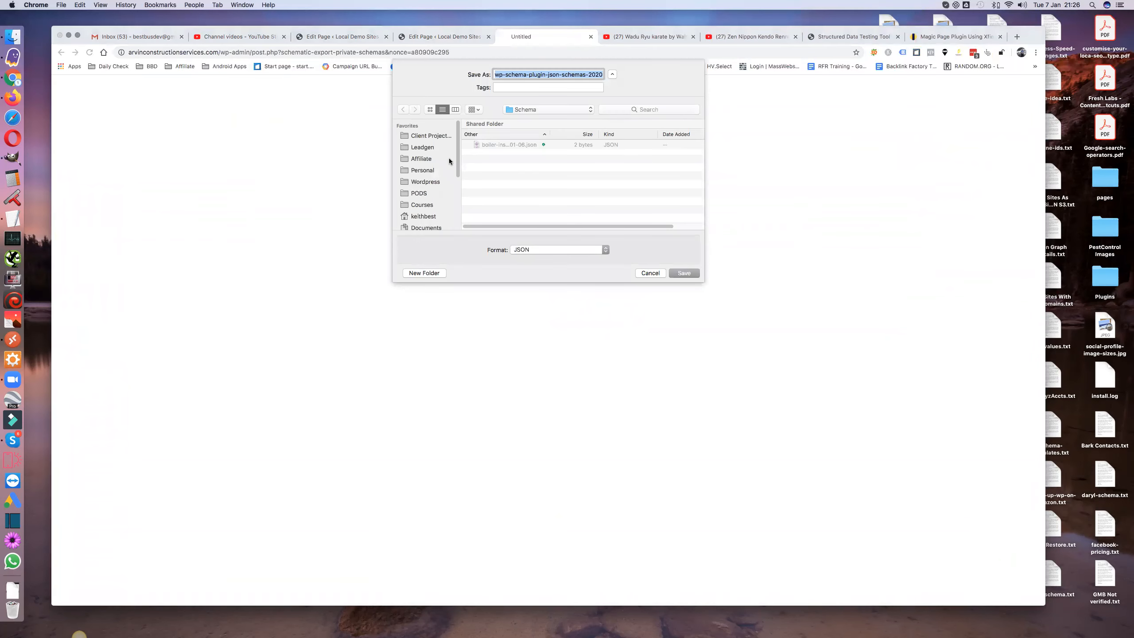
pyautogui.moveTo(458, 163); pyautogui.dragTo(459, 189)
pyautogui.scroll(-3, 425, 174)
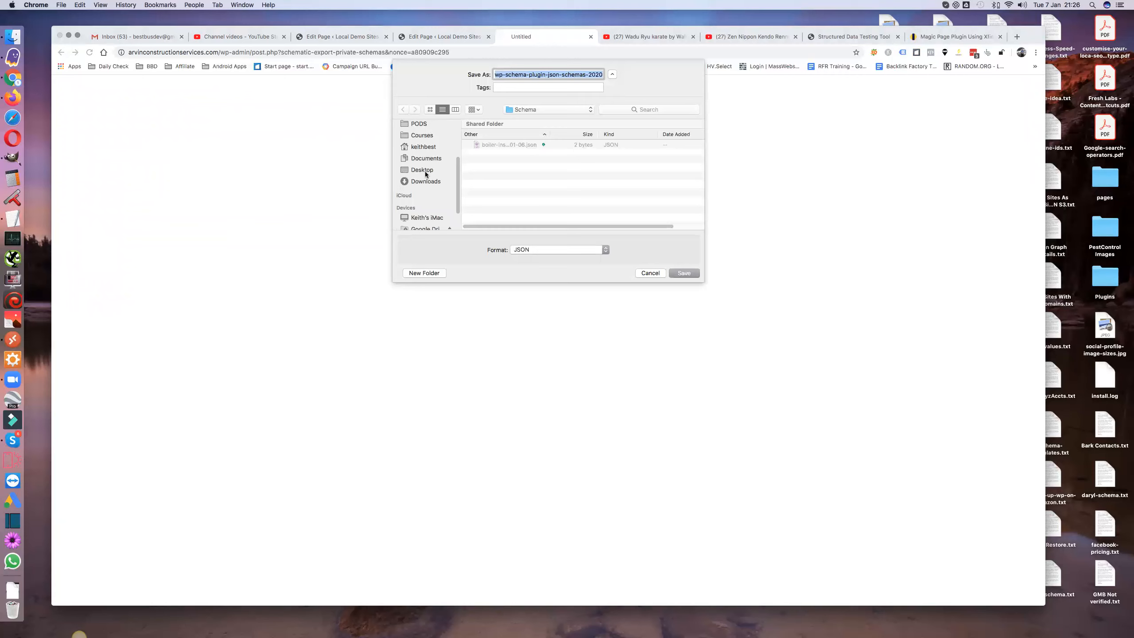
pyautogui.click(422, 170)
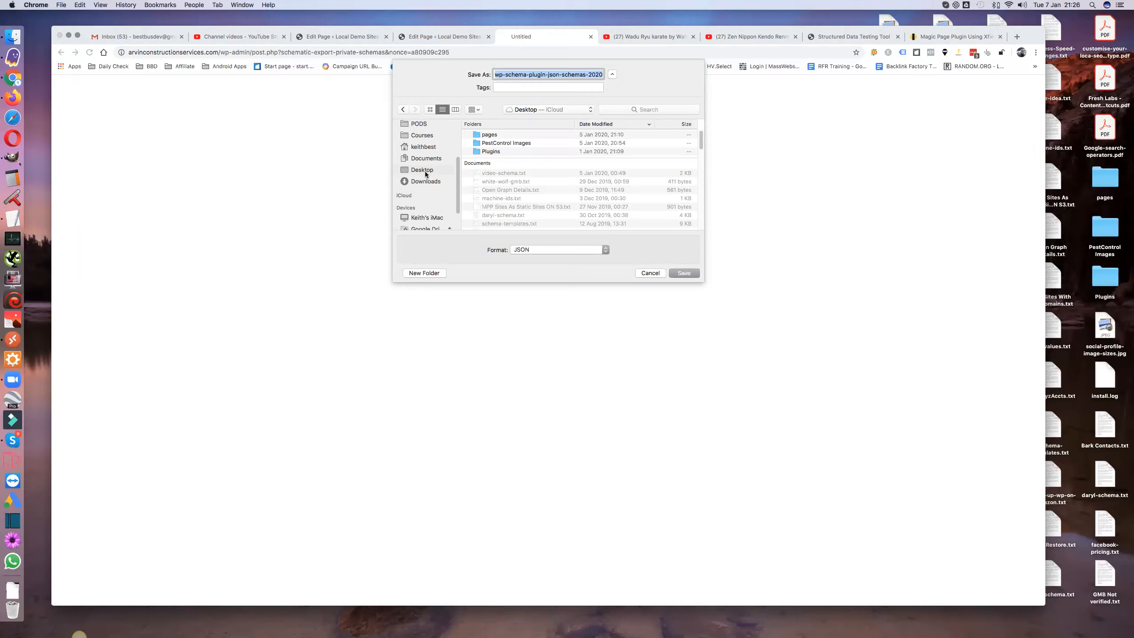
pyautogui.click(651, 272)
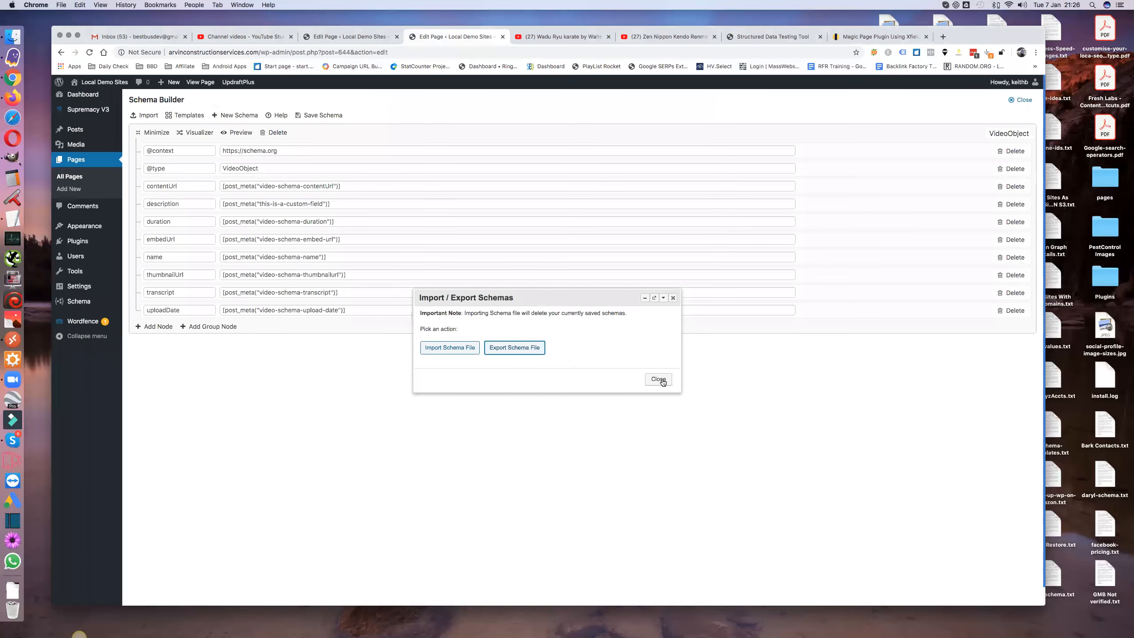
pyautogui.click(661, 380)
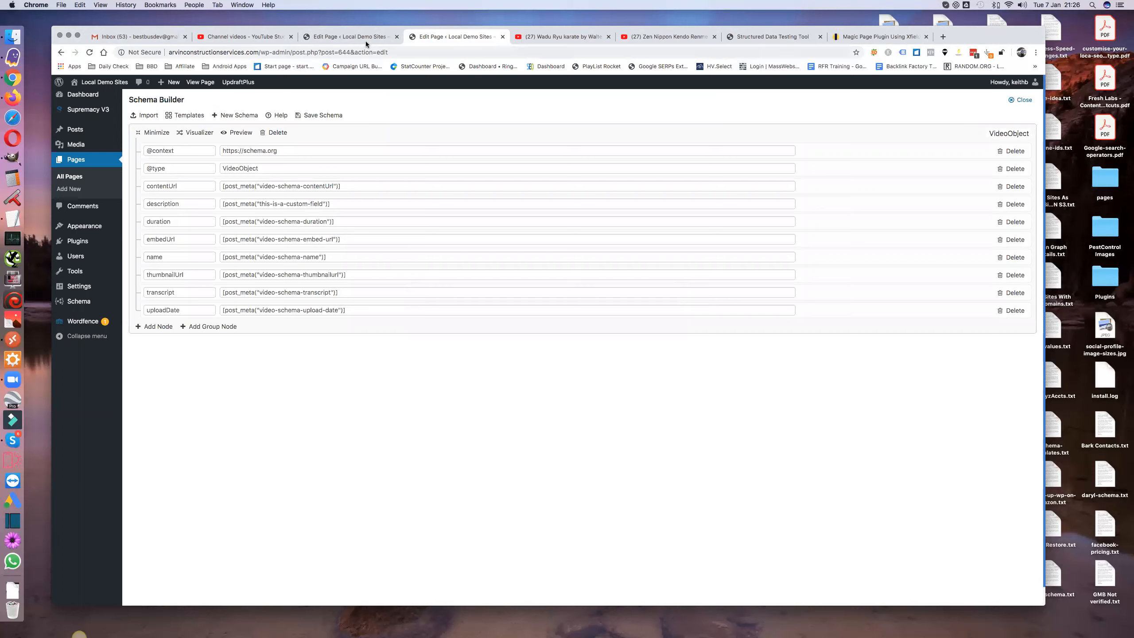
# Look over the custom fields and content of the Zen Nippon Kendo Renmei Seitei Iaido Kata 1-12 page
pyautogui.click(356, 34)
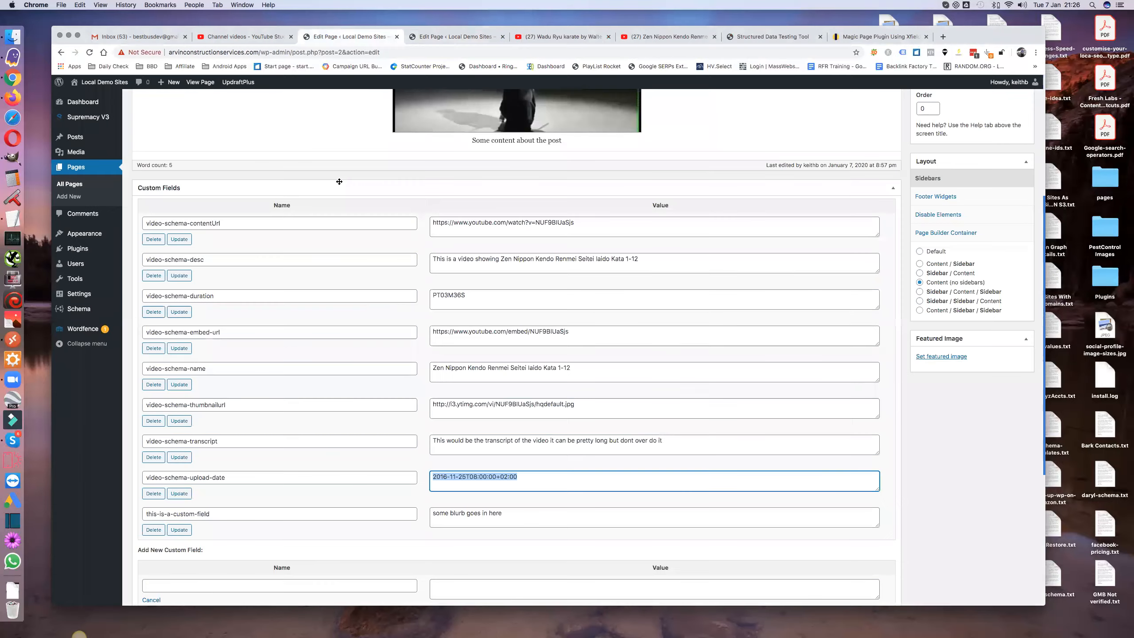
pyautogui.scroll(2, 337, 180)
pyautogui.scroll(-5, 288, 285)
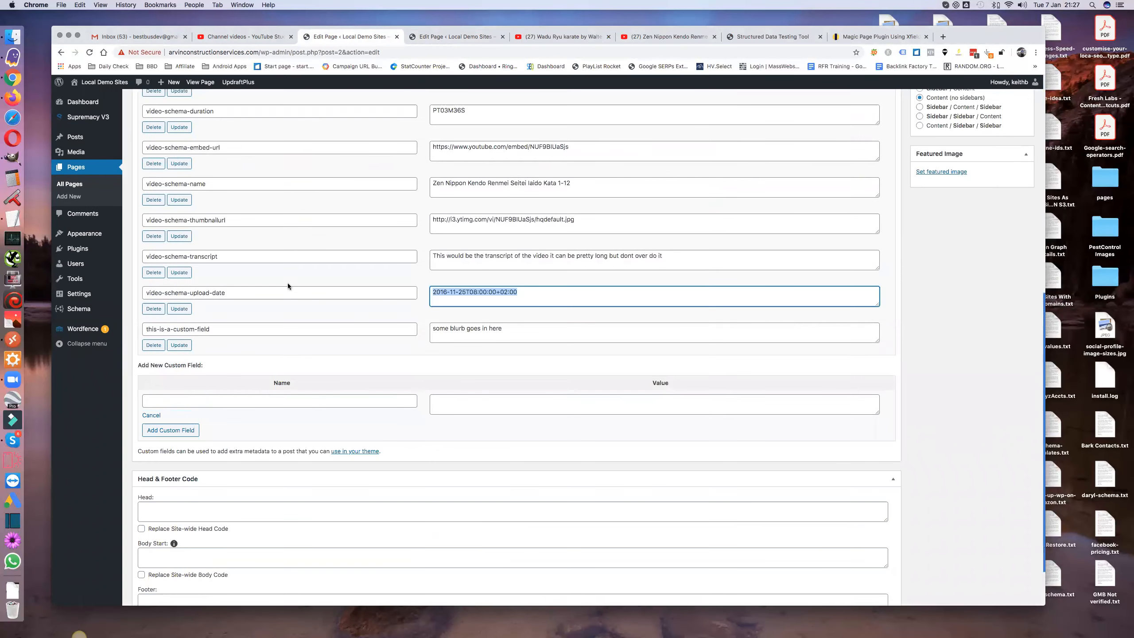
pyautogui.scroll(9, 321, 362)
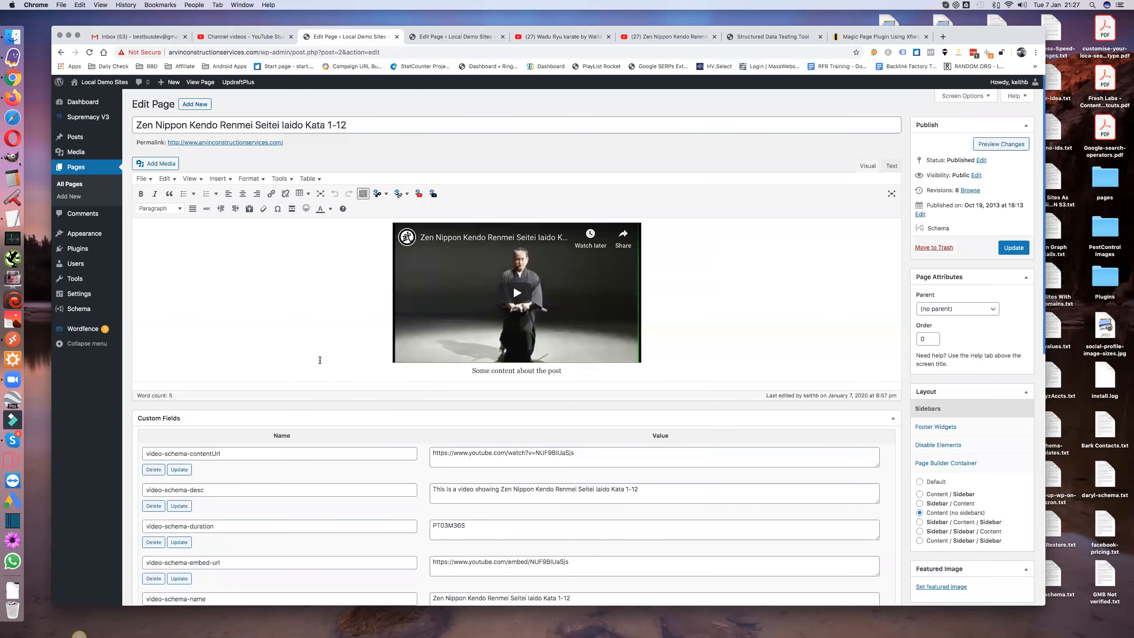